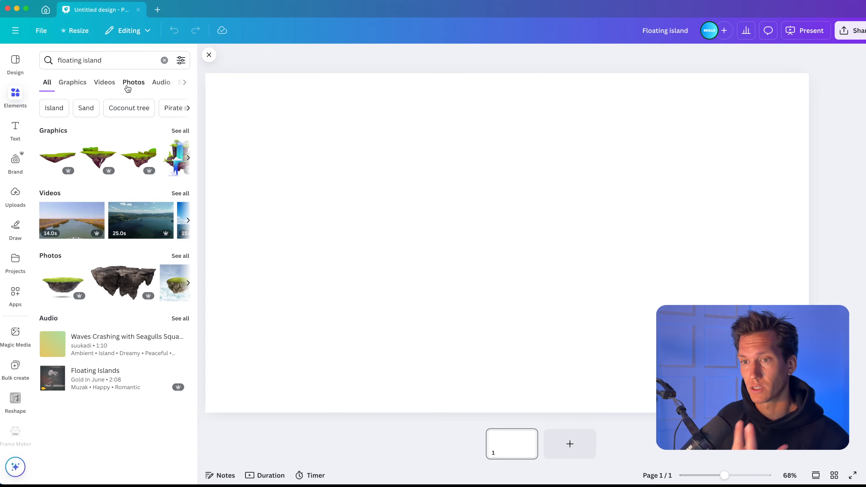
- Add the photo of a grassy floating rock island on a yellow background from the "floating island" results to the page
click(77, 90)
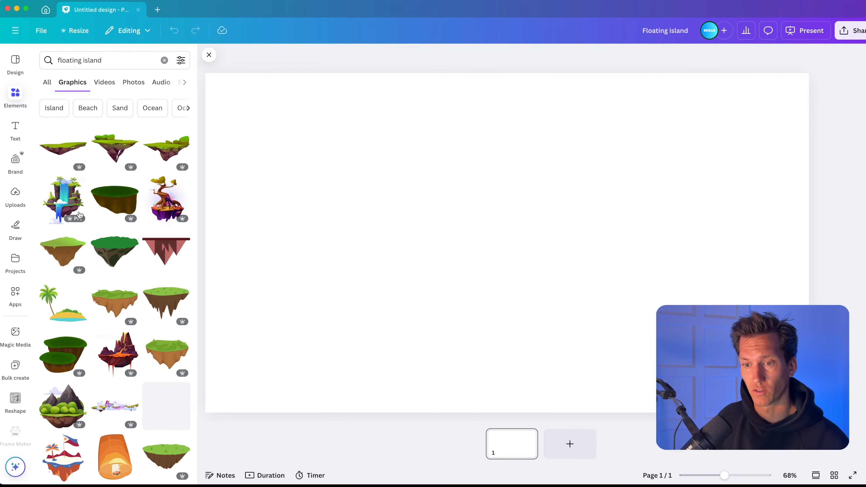
scroll(134, 382, down, 5)
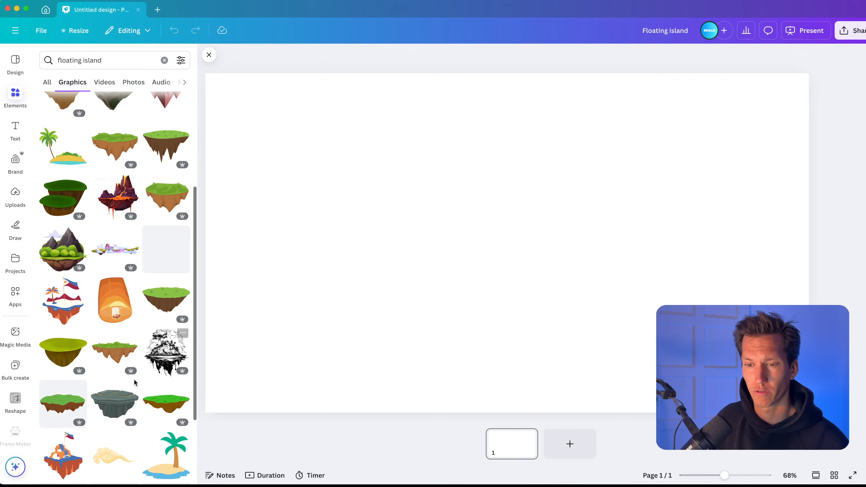
scroll(134, 382, down, 4)
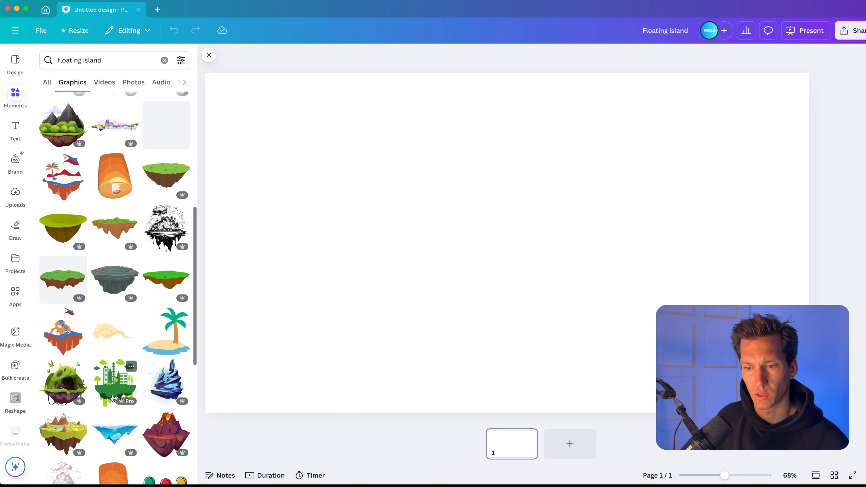
scroll(113, 399, up, 10)
click(134, 82)
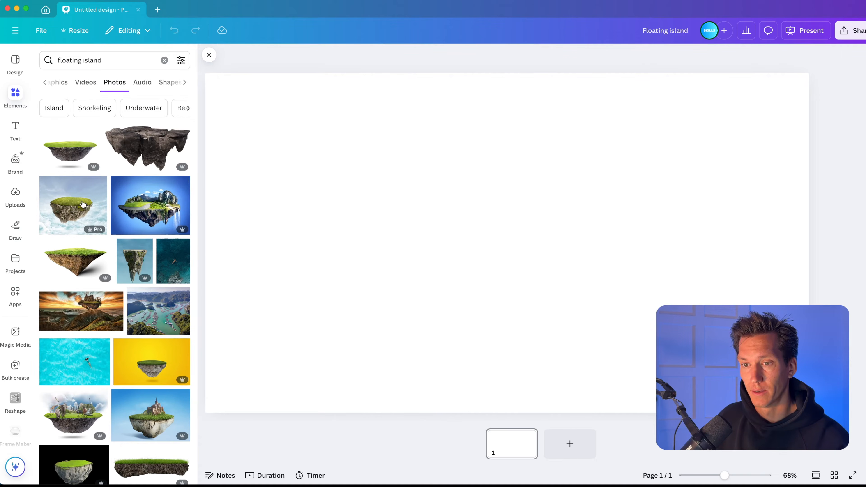
scroll(129, 220, down, 2)
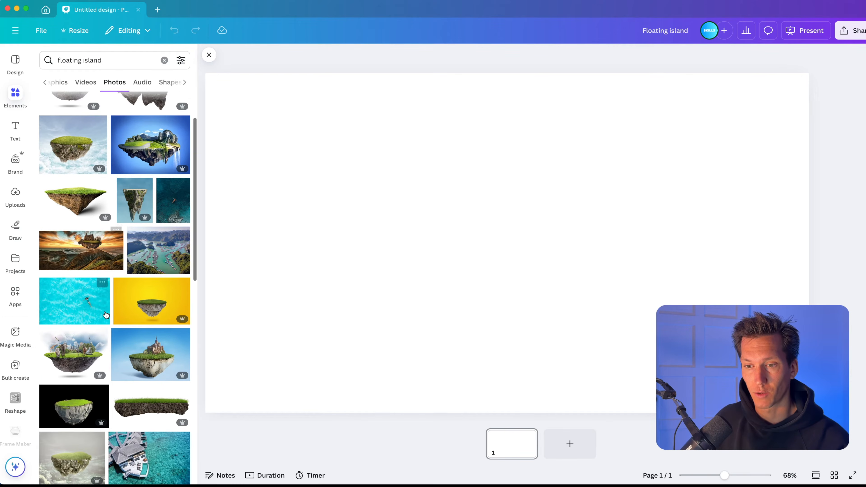
scroll(101, 428, up, 2)
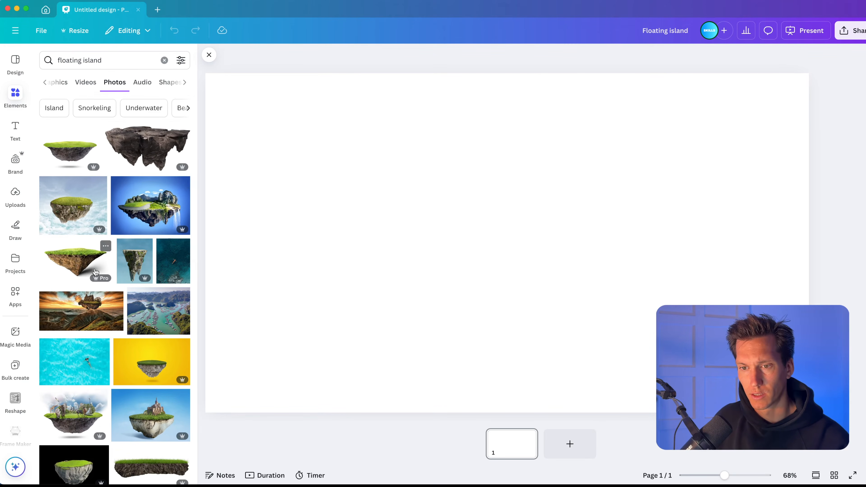
click(117, 356)
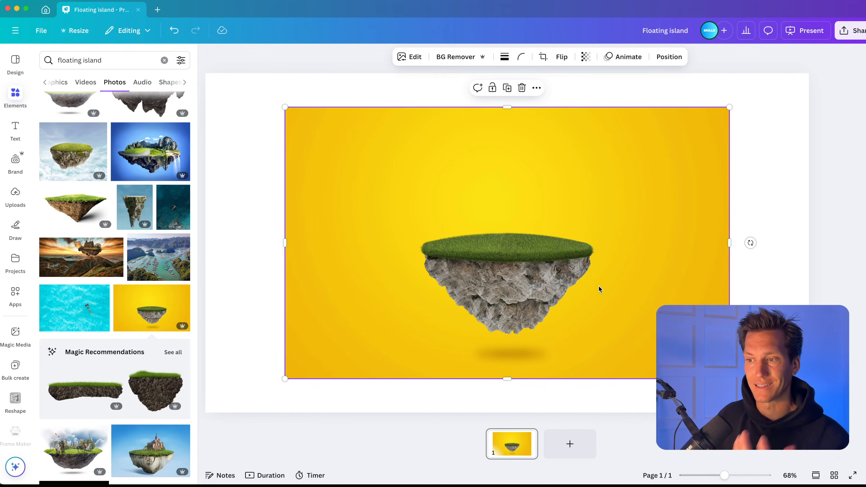
- Remove the island photo's background and crop the empty space around the island on all four sides
click(455, 57)
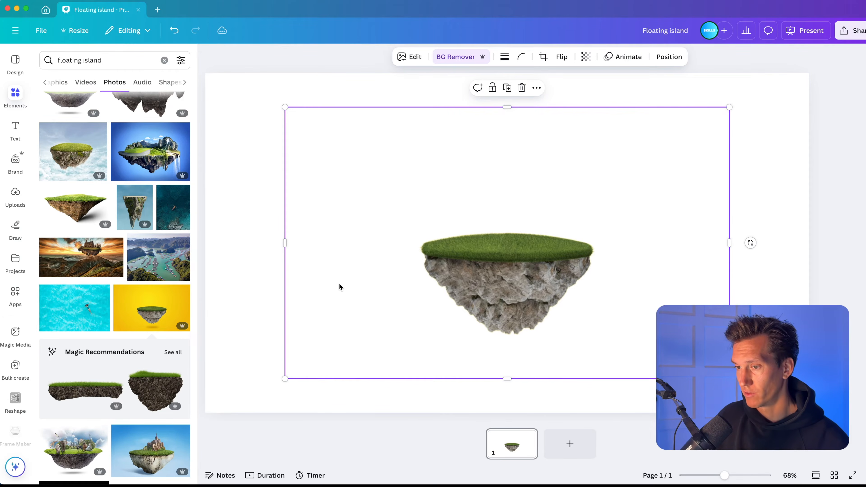
drag(286, 243, 411, 260)
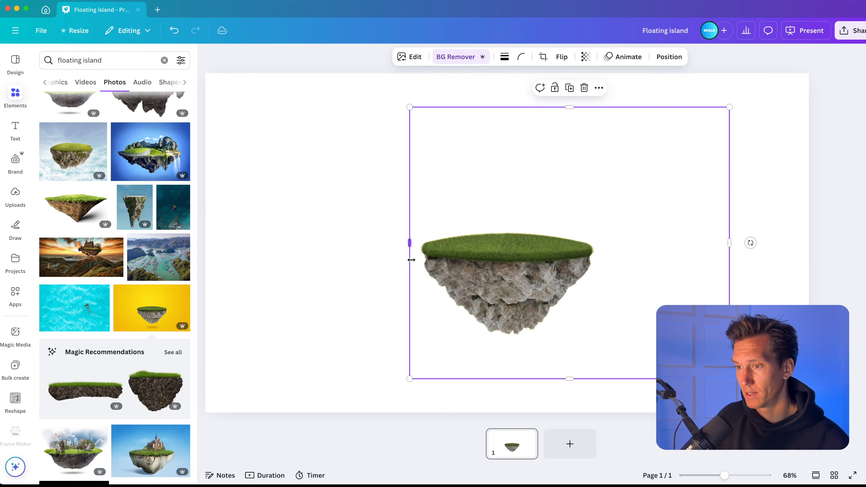
drag(728, 243, 604, 243)
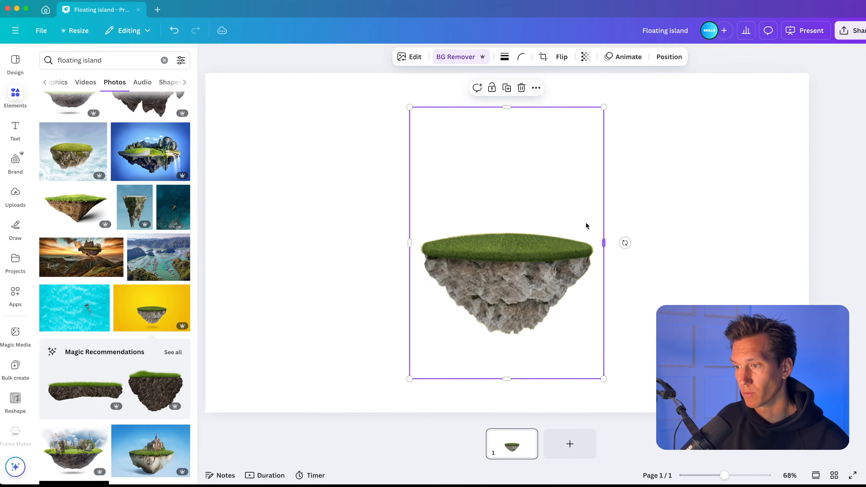
drag(510, 106, 509, 218)
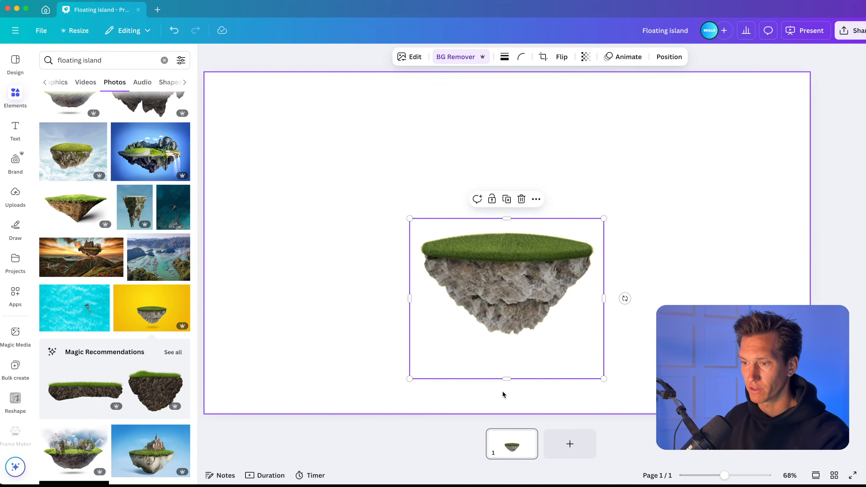
drag(507, 378, 521, 347)
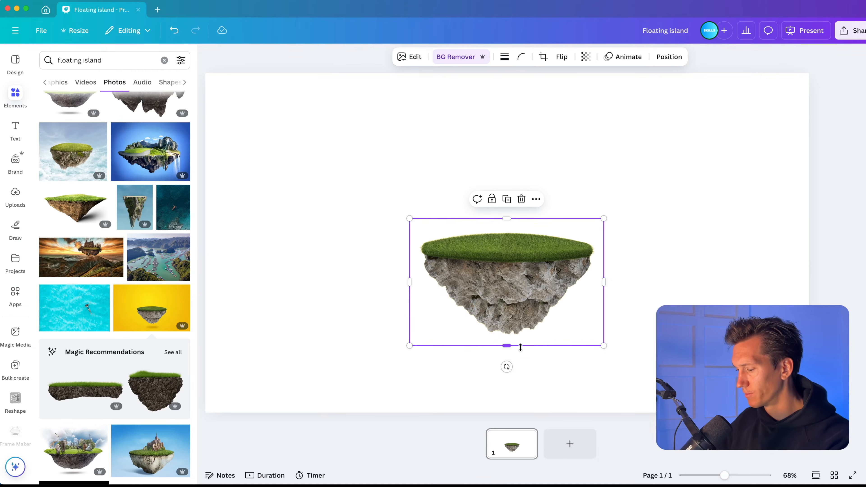
- Enlarge the island slightly and centre it horizontally in the lower half of the page
drag(604, 218, 736, 132)
drag(660, 210, 557, 256)
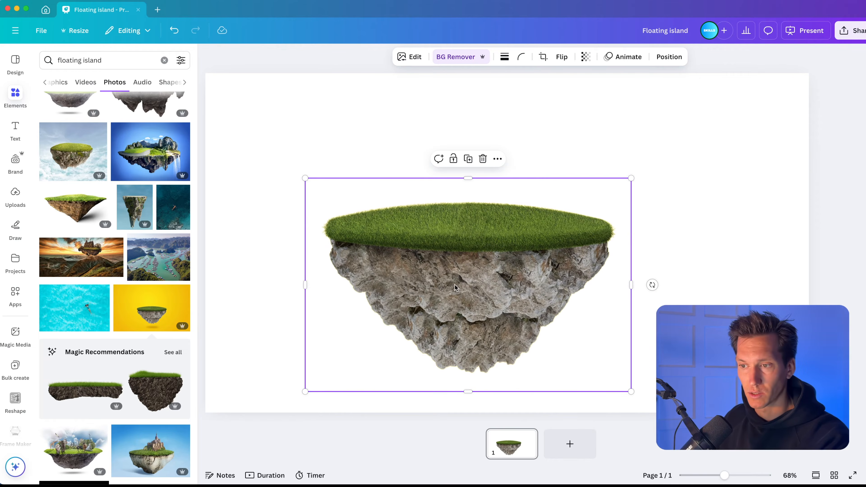
drag(631, 178, 550, 232)
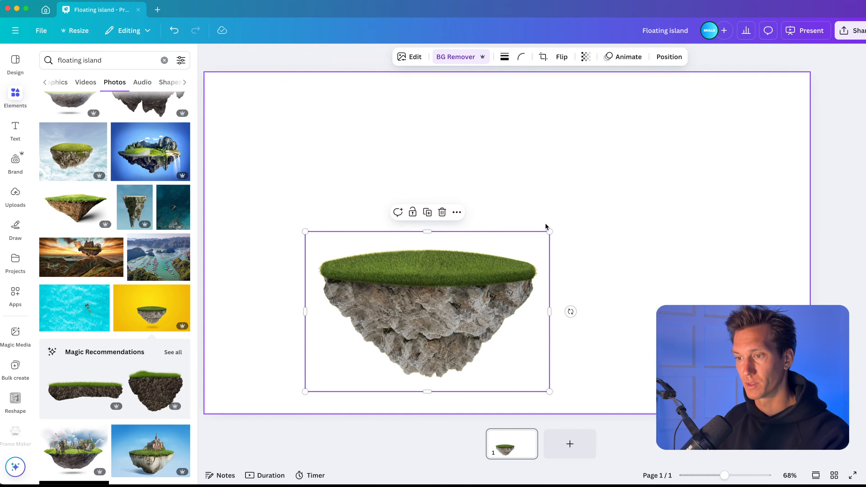
drag(440, 297, 518, 280)
click(668, 261)
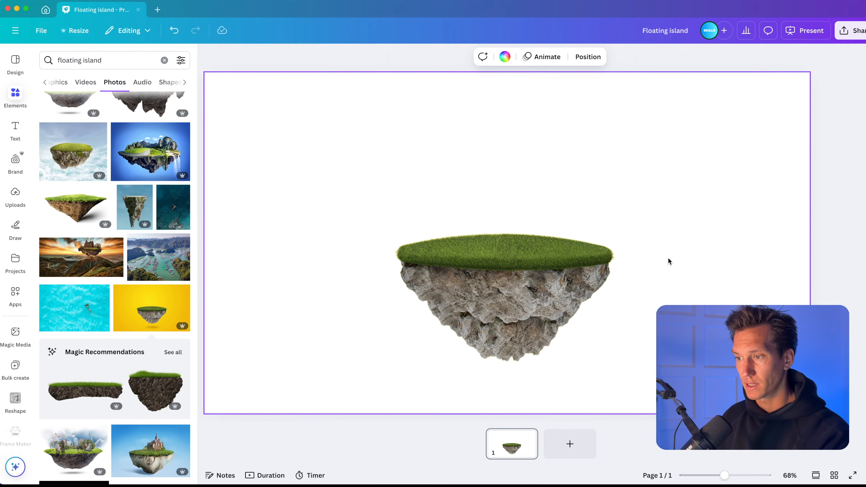
- Search the element photos for "house"
click(103, 60)
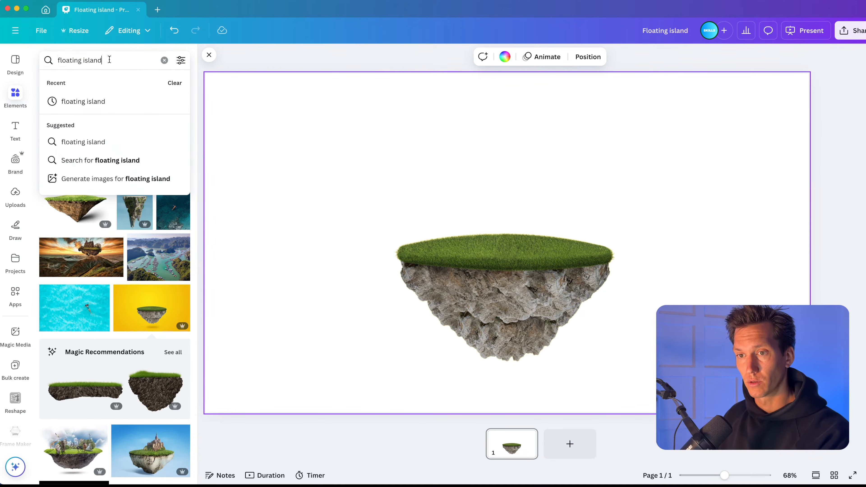
key(super+a)
text(house)
key(Return)
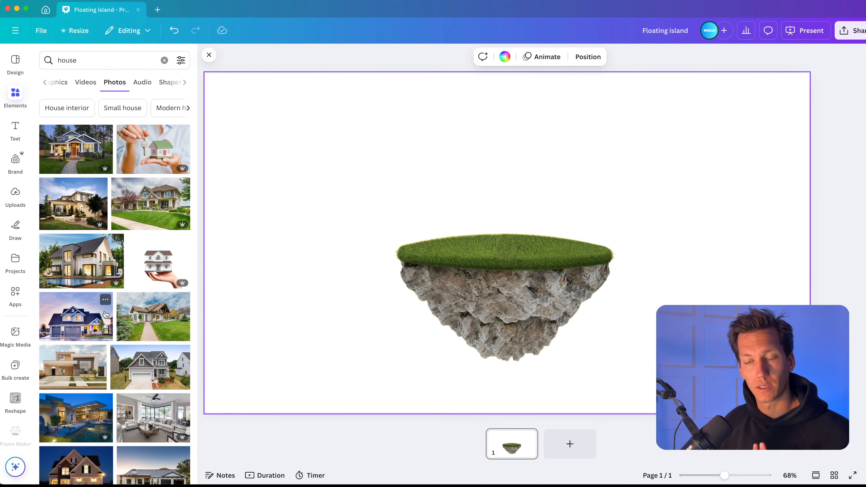
- Try out the photos of a house on a hand and a house with a front lawn, undoing each insertion
click(164, 259)
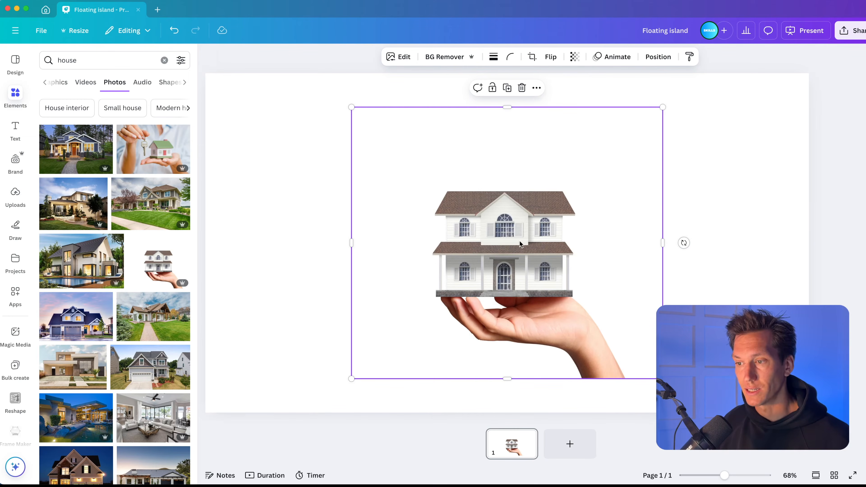
key(super+z)
click(302, 218)
click(146, 198)
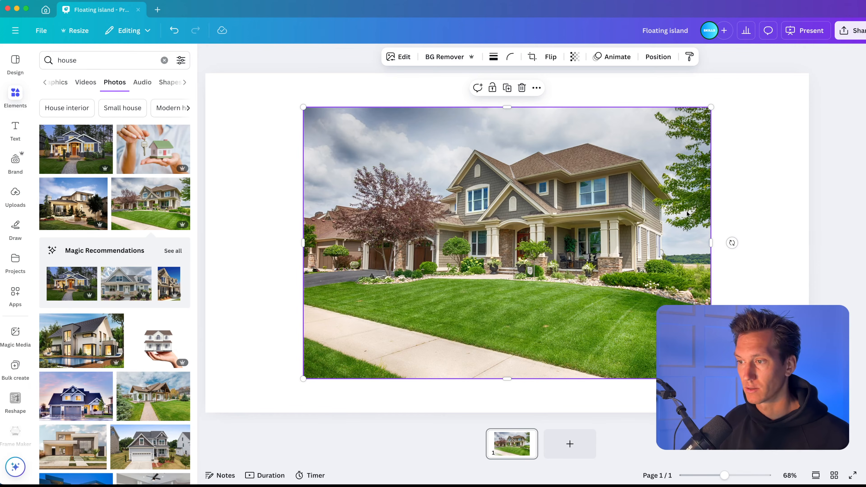
key(super+z)
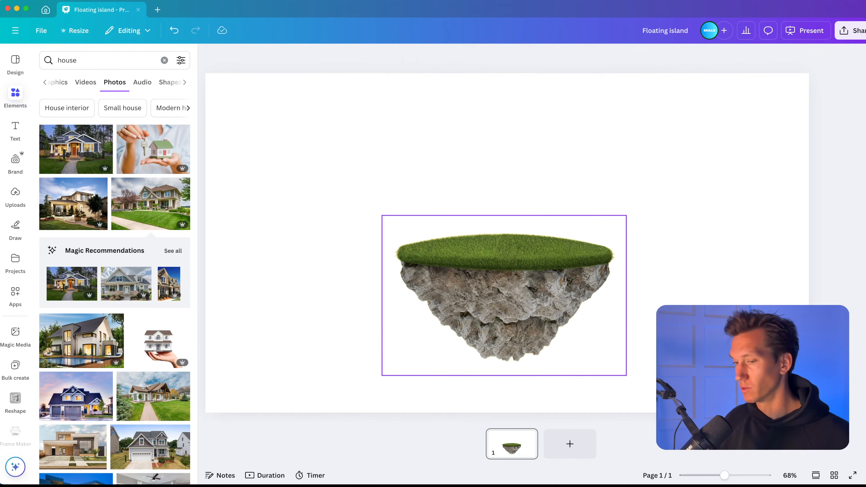
click(294, 283)
- Add the cut-out photo of a white house with a tree, garage and driveway to the page
scroll(141, 308, down, 3)
scroll(142, 308, down, 8)
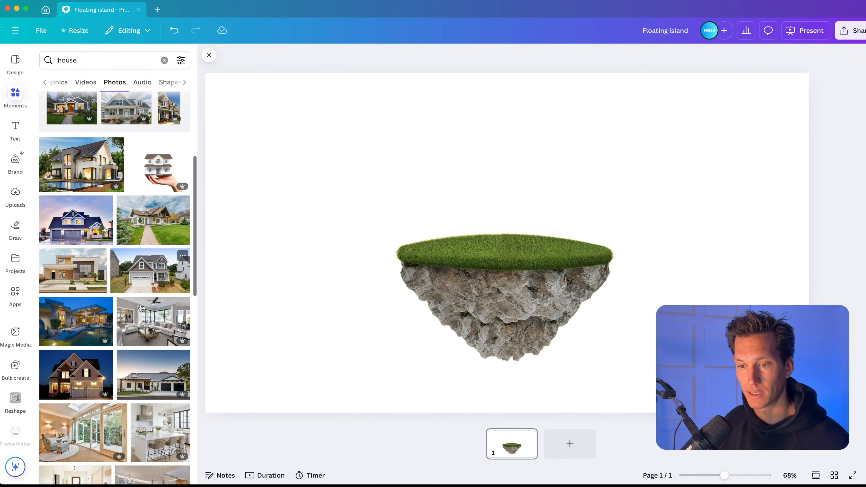
scroll(141, 308, down, 2)
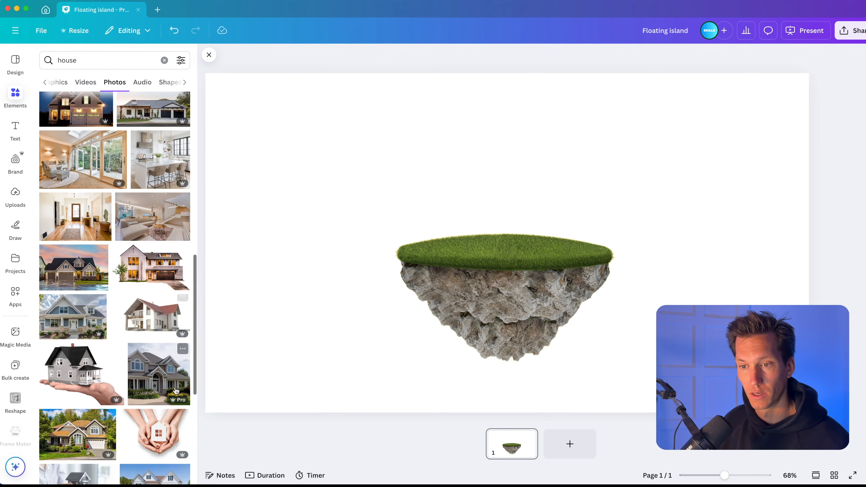
click(151, 281)
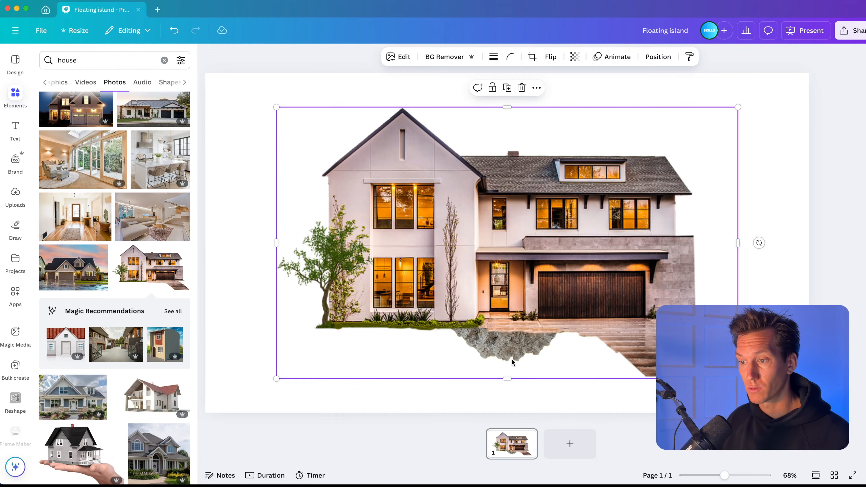
- Scale the house down to slightly narrower than the island and place it centred above the grass
drag(739, 106, 565, 208)
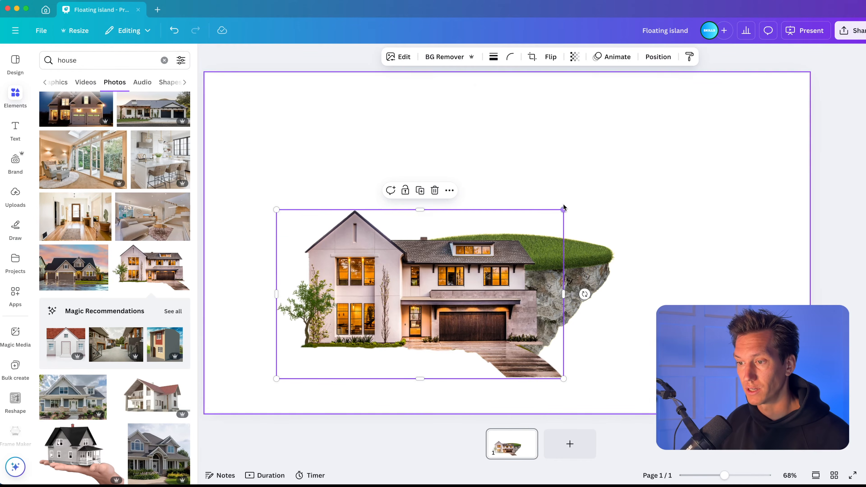
drag(483, 270, 471, 151)
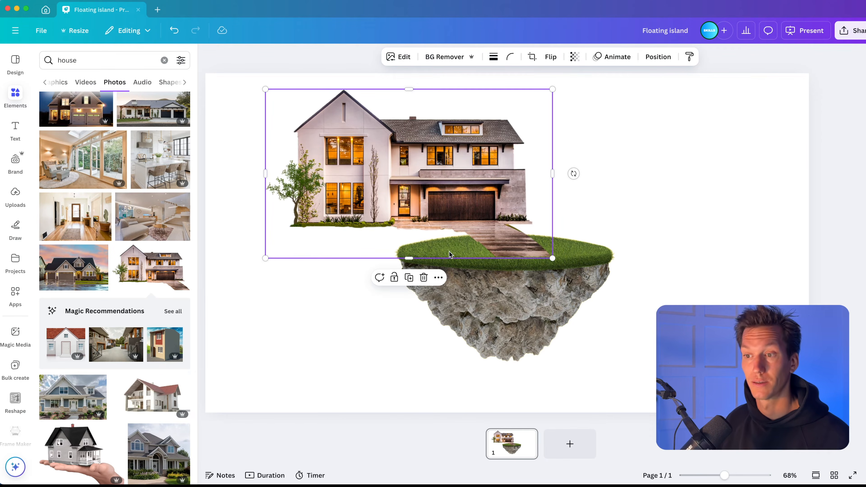
drag(553, 90, 425, 166)
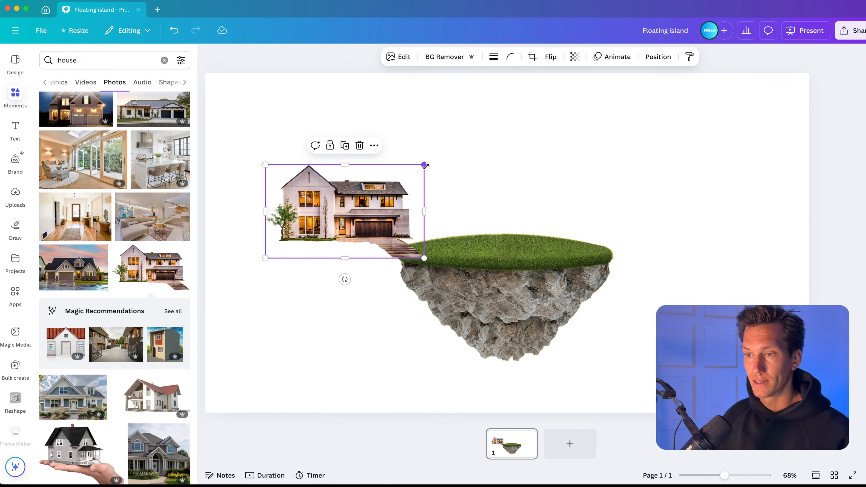
drag(330, 190, 480, 193)
drag(576, 169, 582, 167)
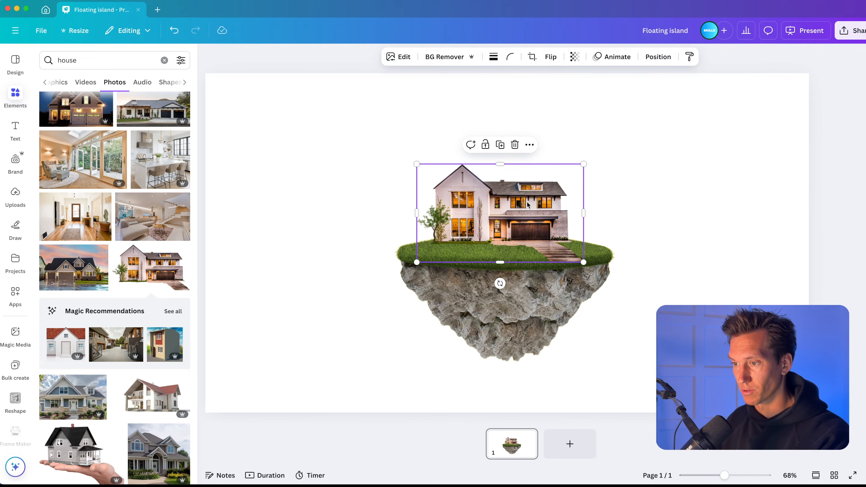
drag(497, 212, 502, 207)
click(648, 231)
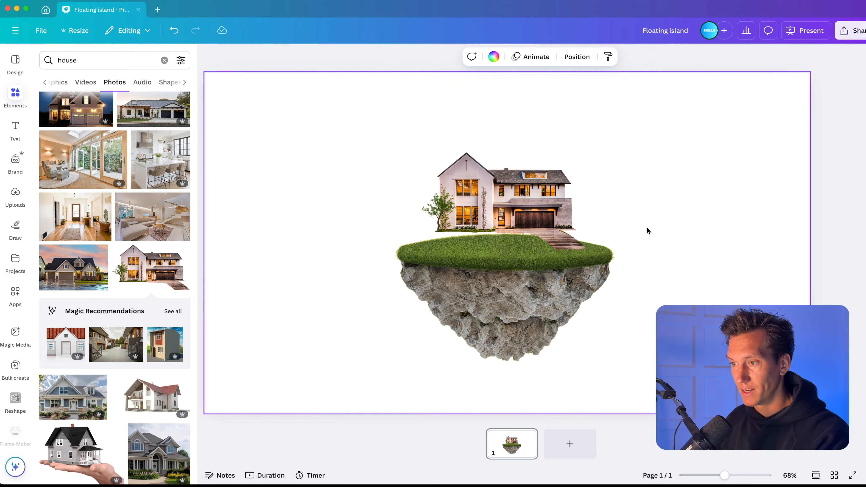
- Move the house down onto the grass and nudge it slightly right so its driveway ends at the island's front edge
click(569, 248)
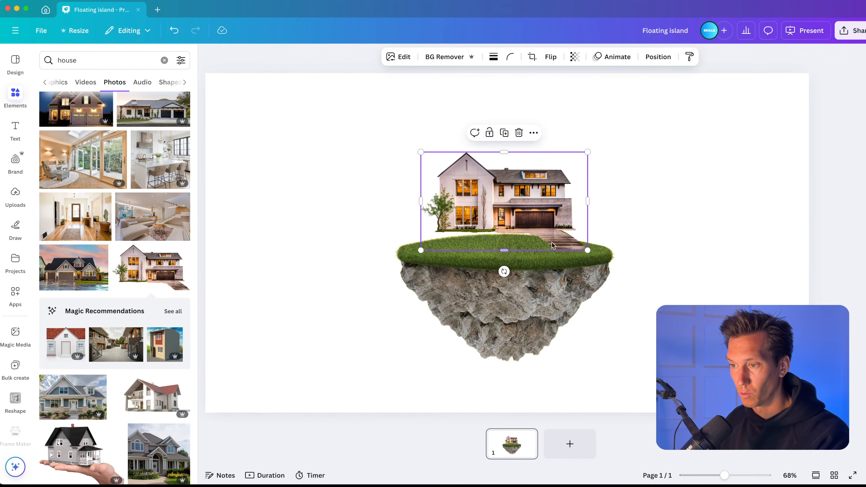
drag(548, 222, 547, 237)
key(Down)
key(Down)
key(Down)
key(Down)
key(Down)
key(Down)
key(Down)
key(Down)
key(Down)
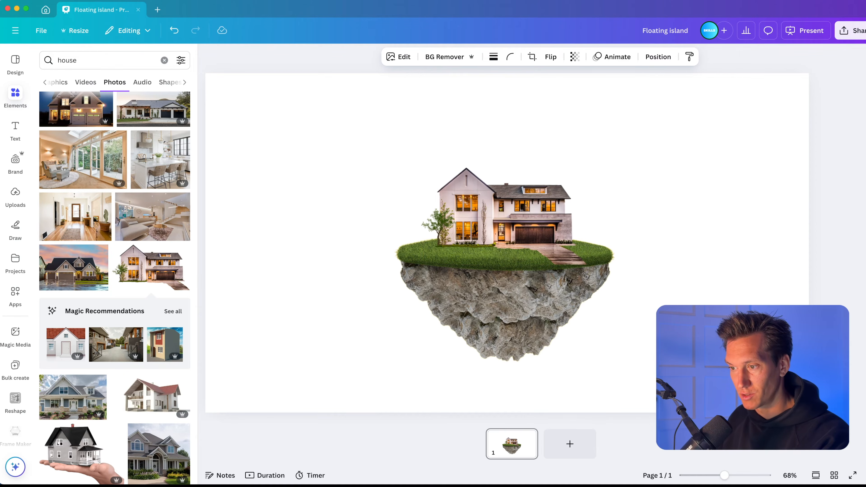
key(Right)
key(Right)
key(Right)
key(Right)
key(Right)
key(Right)
key(Right)
key(Down)
key(Down)
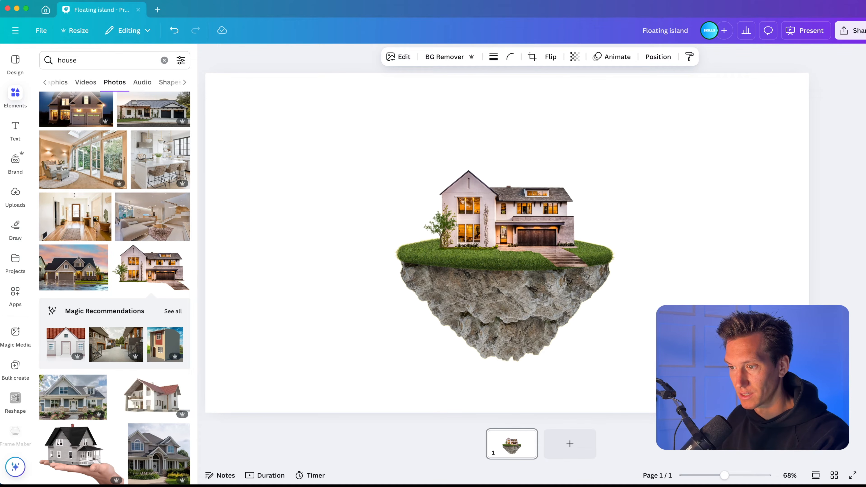
key(Up)
click(724, 252)
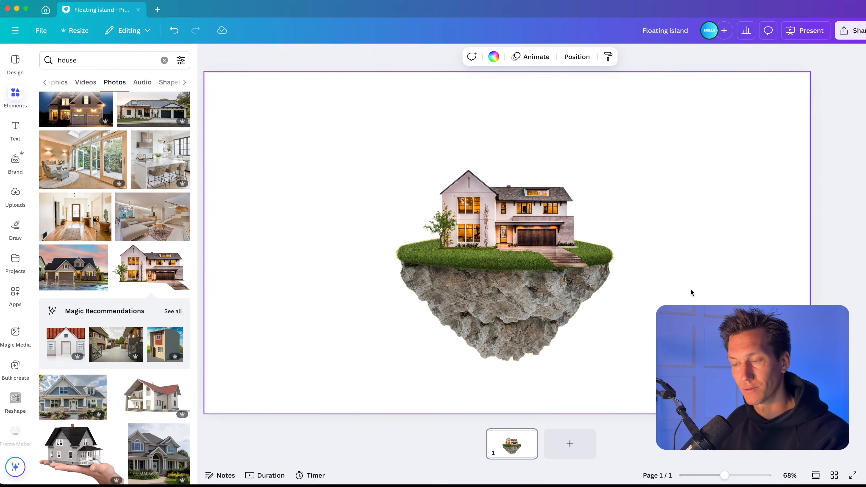
click(543, 199)
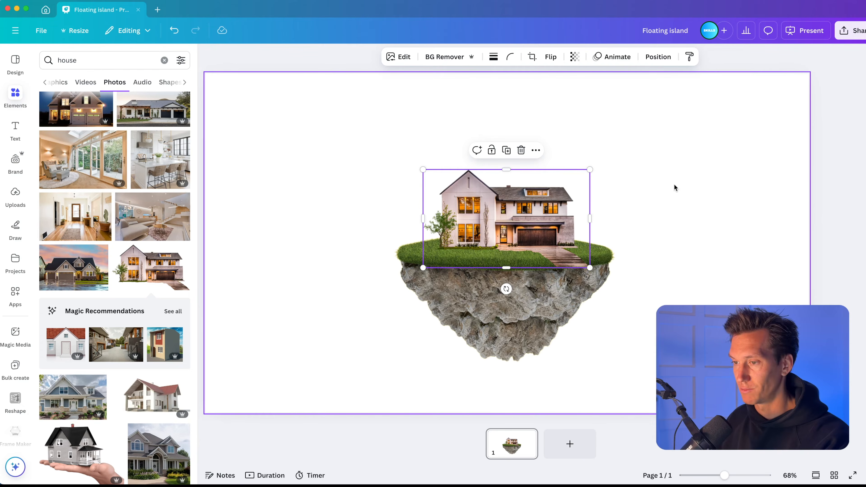
click(646, 242)
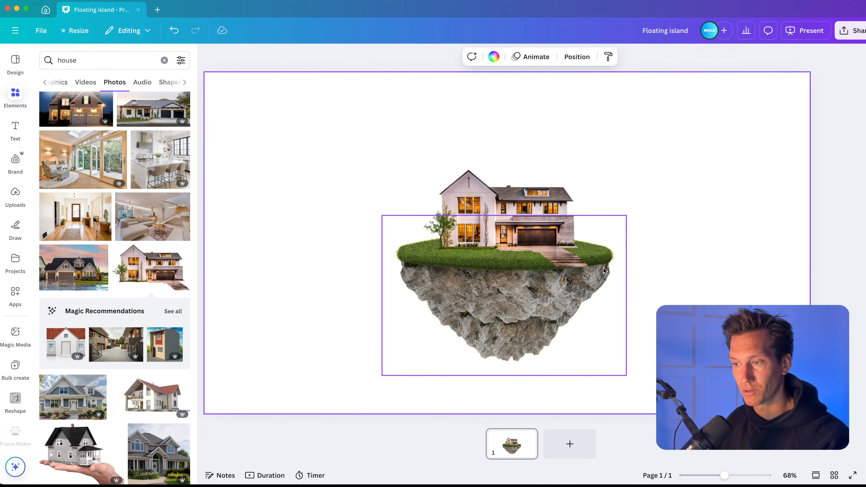
scroll(603, 276, up, 10)
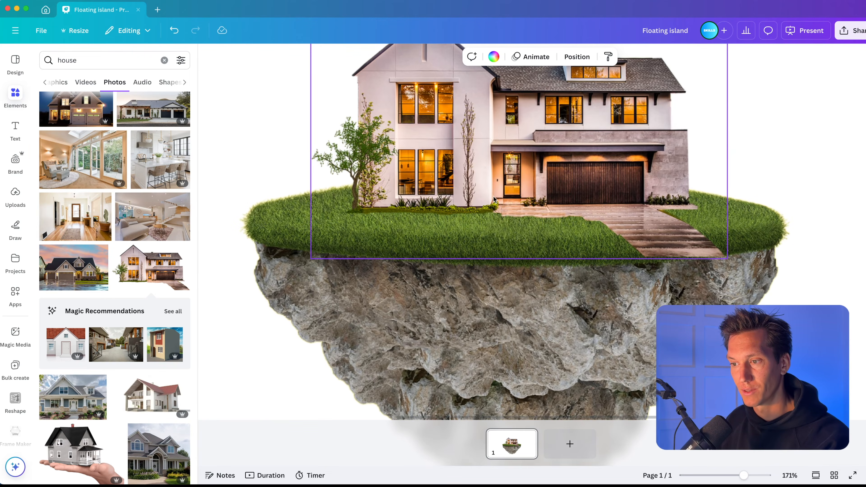
- Search the elements library for "tree" and show all matching photos
scroll(690, 242, down, 6)
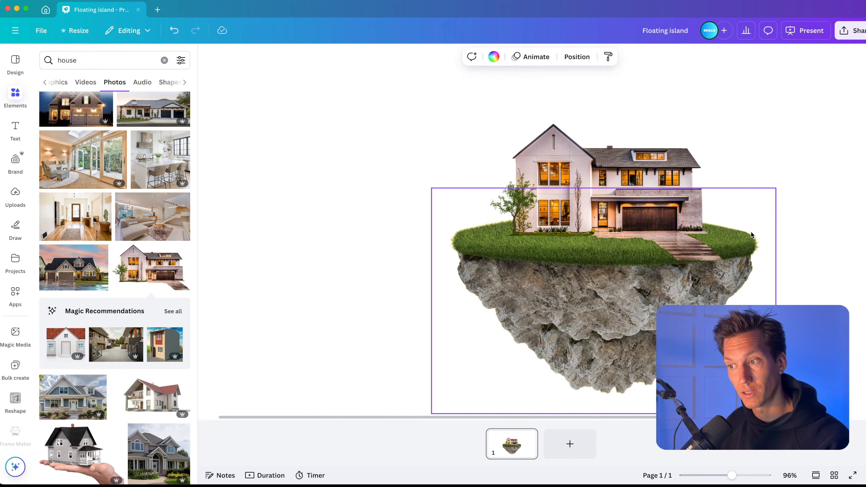
scroll(791, 169, down, 4)
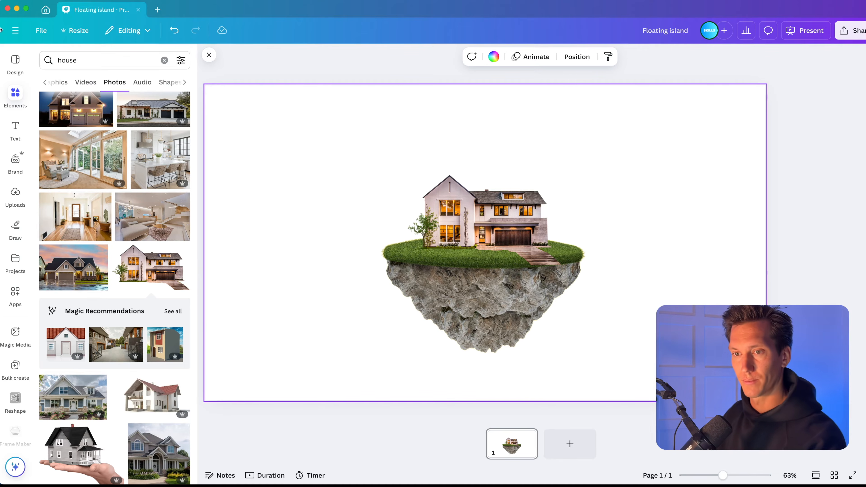
click(164, 60)
text(tree)
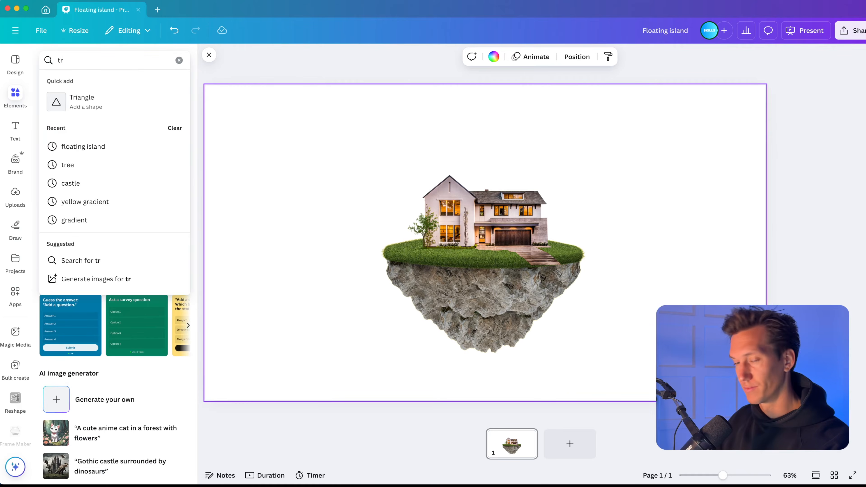
key(Return)
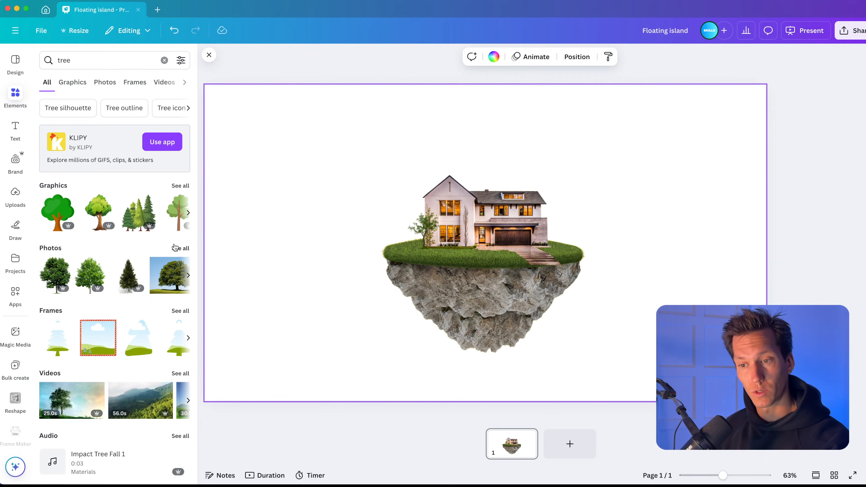
click(175, 248)
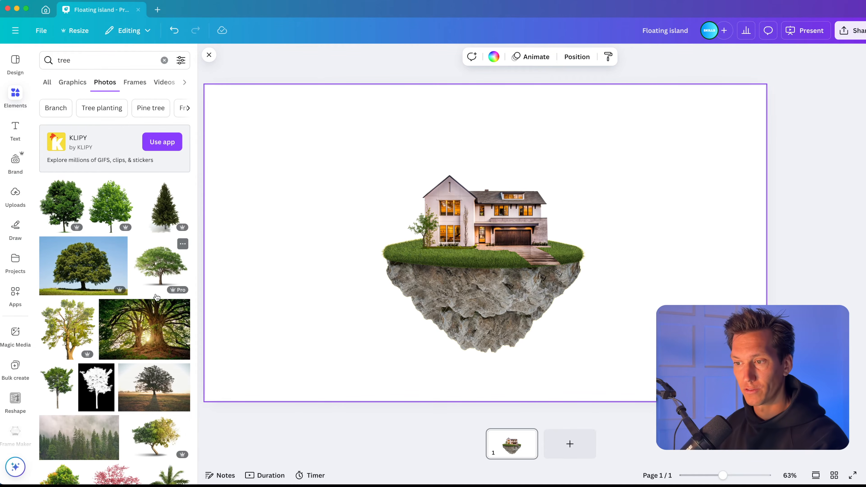
- Add the photo of the leaning tree with half green, half yellow foliage to the page
scroll(491, 214, up, 10)
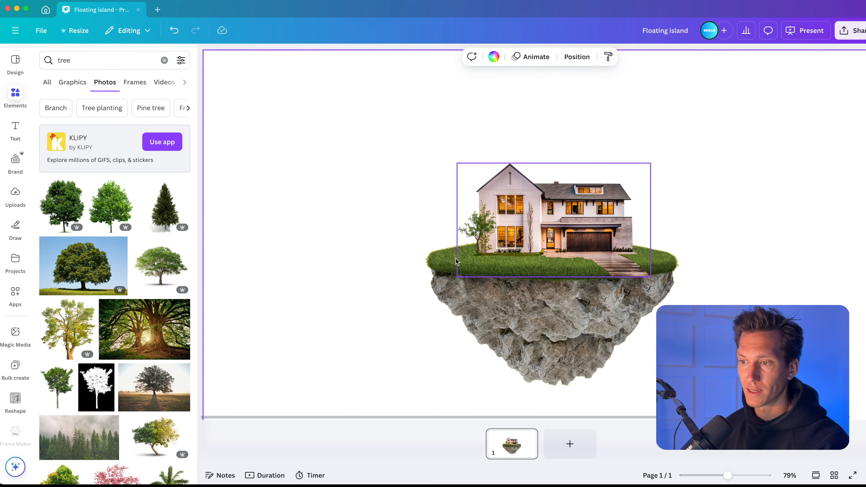
scroll(555, 248, up, 1)
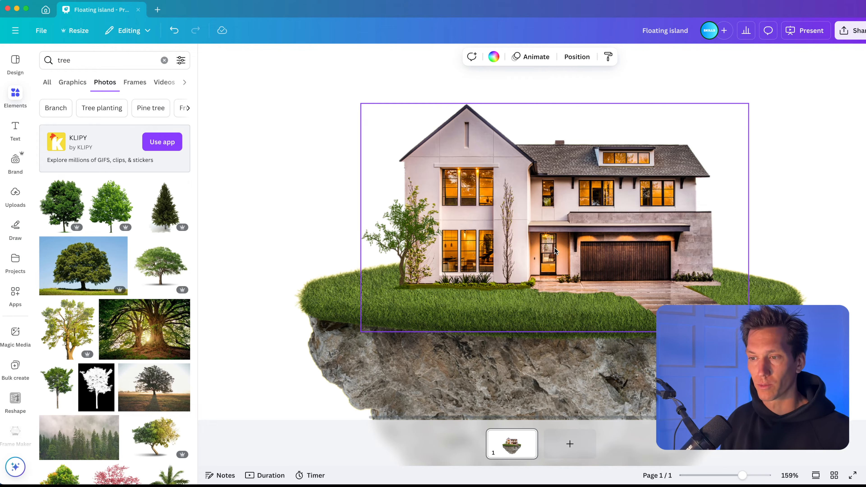
scroll(622, 255, down, 5)
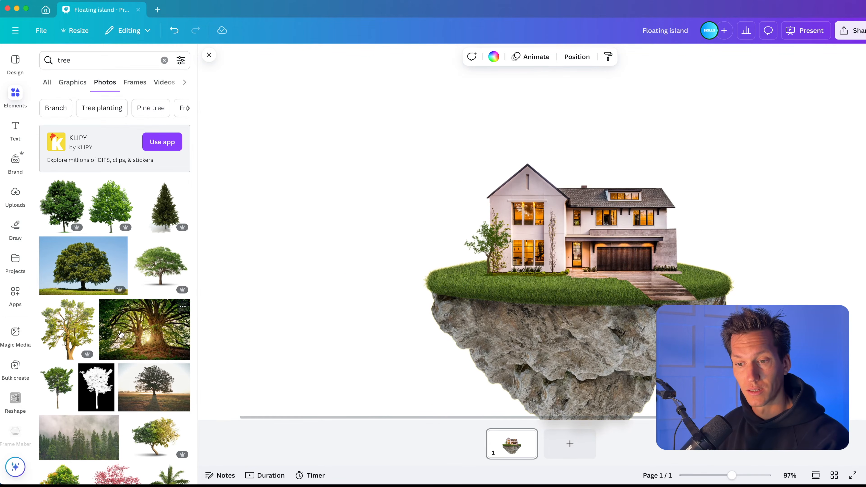
scroll(120, 334, down, 2)
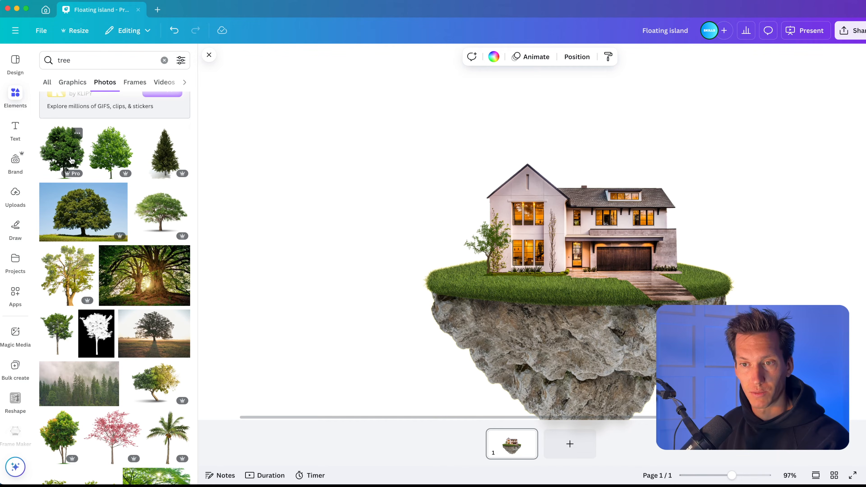
click(162, 392)
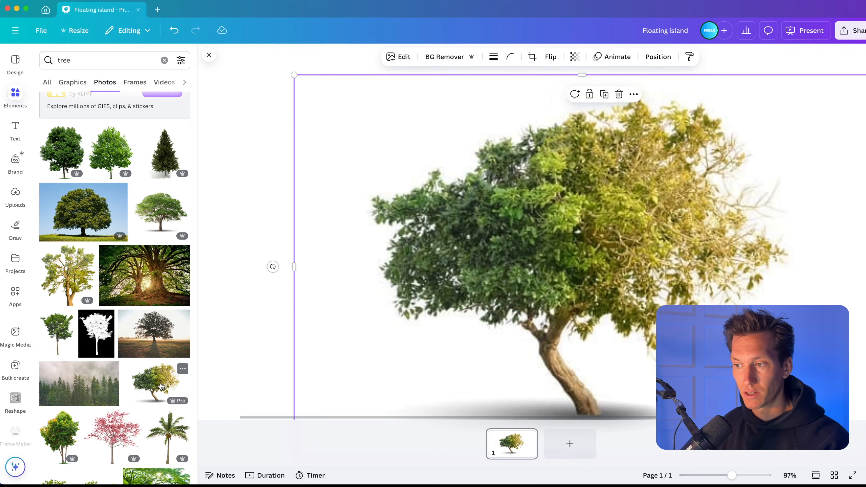
- Scale the leaning tree photo down beside the house on the right and remove its background
scroll(603, 271, down, 2)
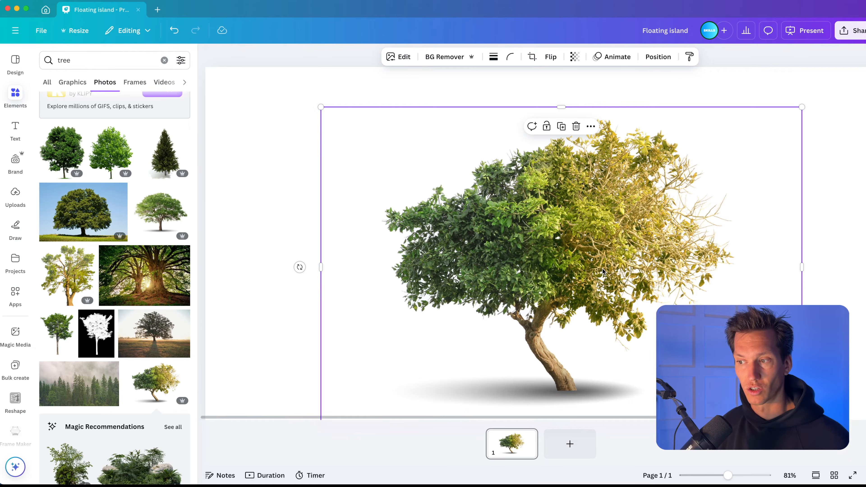
scroll(603, 272, down, 1)
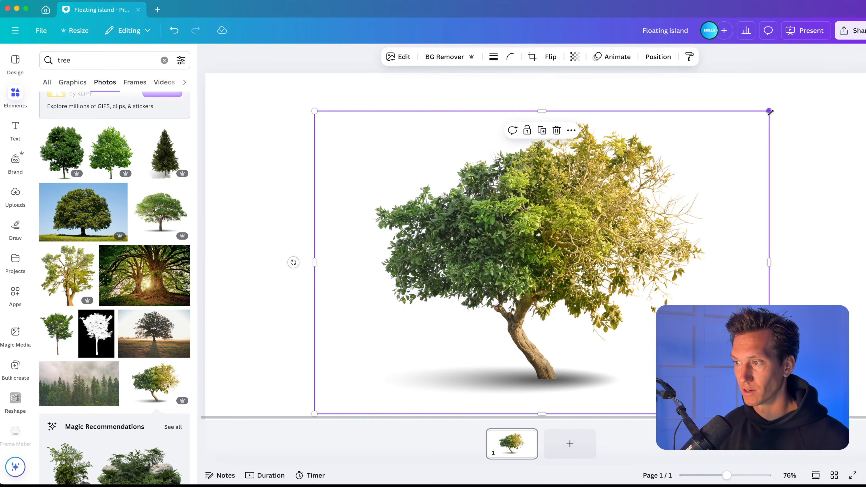
drag(769, 111, 522, 296)
drag(447, 331, 675, 236)
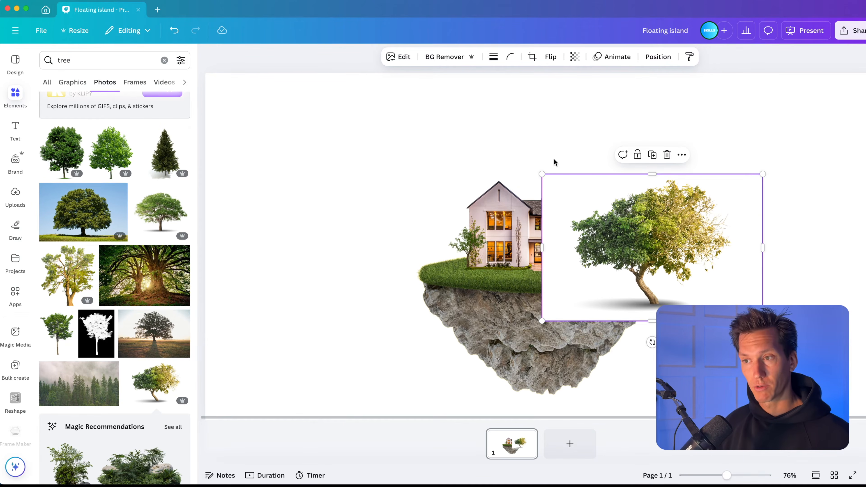
click(452, 60)
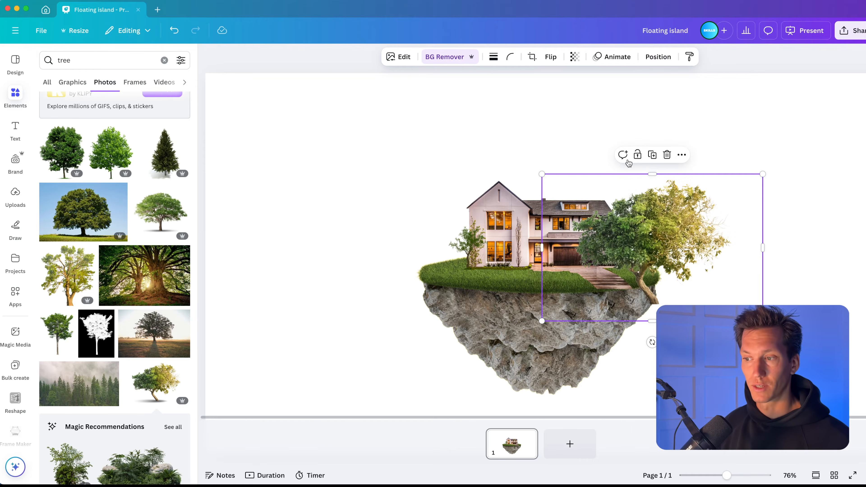
- Shrink the leaning tree to about the house's height and stand it on the grass right of the driveway
drag(763, 175, 677, 235)
drag(602, 285, 620, 249)
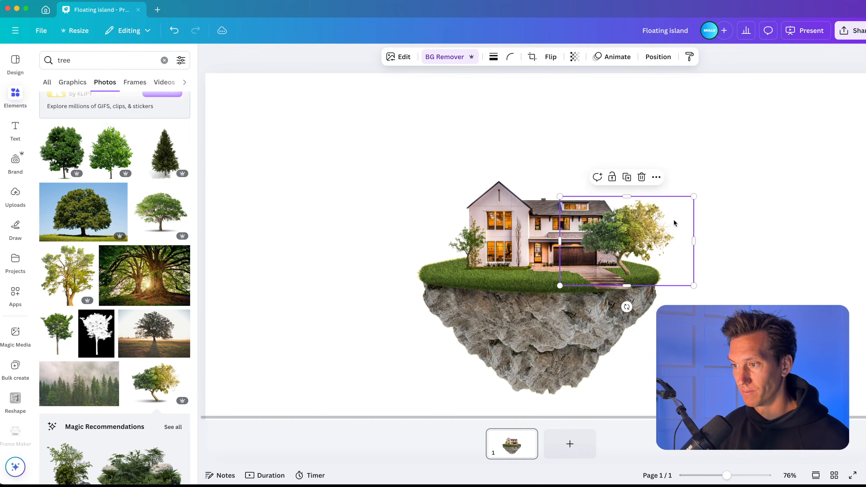
drag(693, 197, 710, 185)
drag(646, 228, 736, 229)
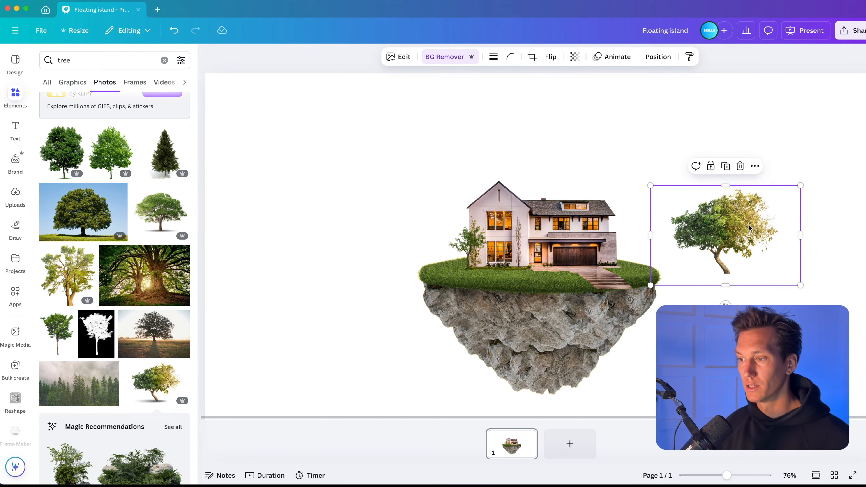
drag(744, 231, 650, 231)
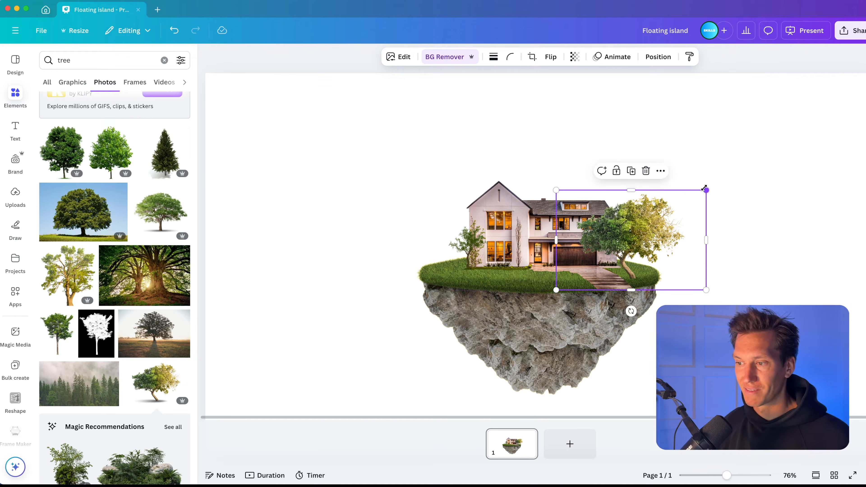
drag(704, 188, 696, 193)
drag(634, 226, 633, 219)
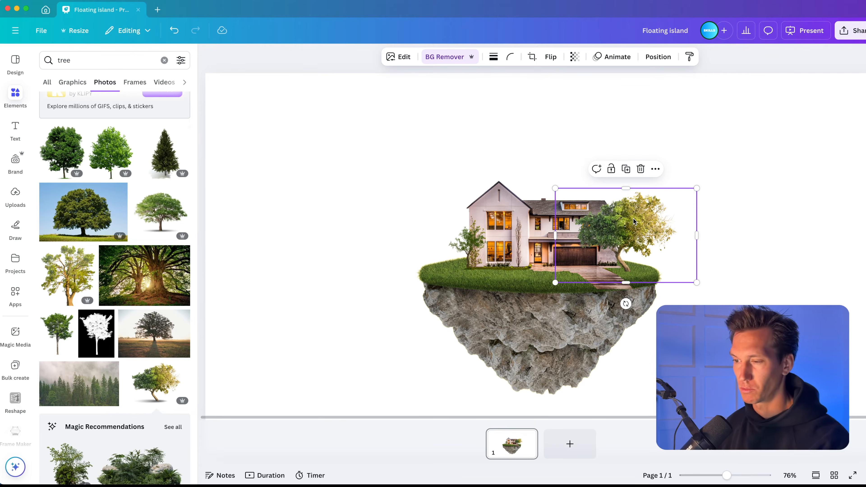
- Try out a copy of the leaning tree at the island's left end and delete it
drag(661, 234, 503, 240)
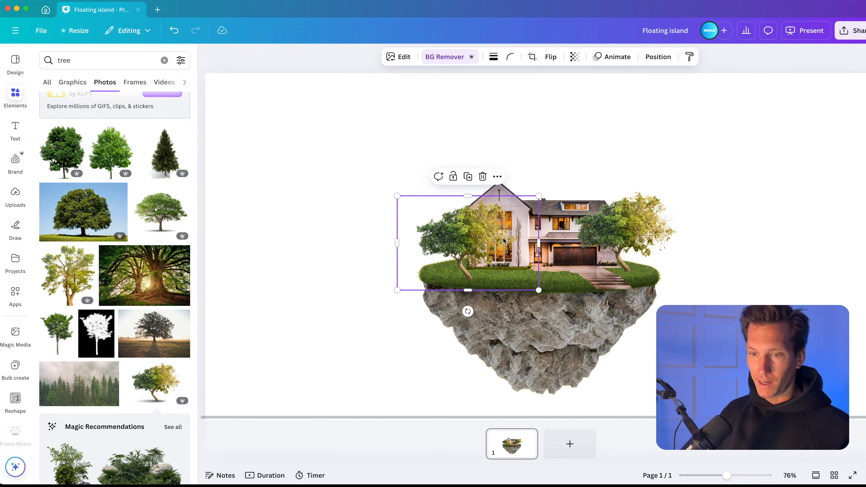
key(Delete)
- Add the cut-out photo of the upright green tree with orange-tinged leaves to the page
scroll(132, 293, down, 2)
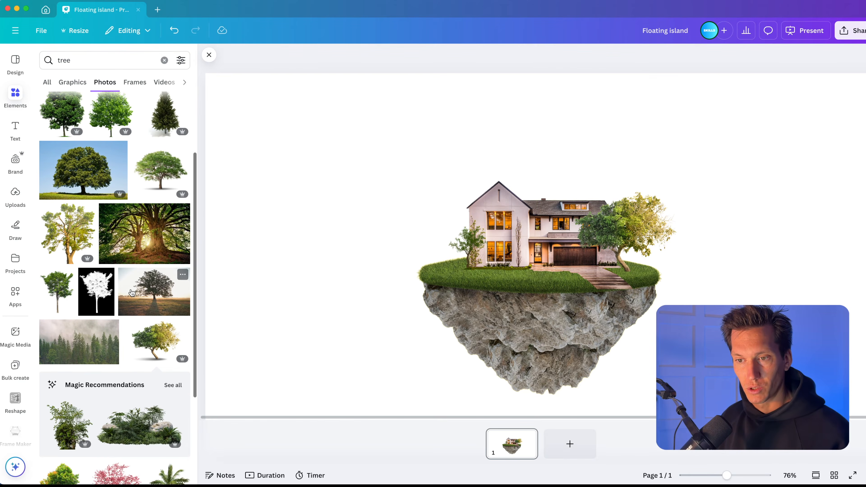
scroll(132, 293, down, 4)
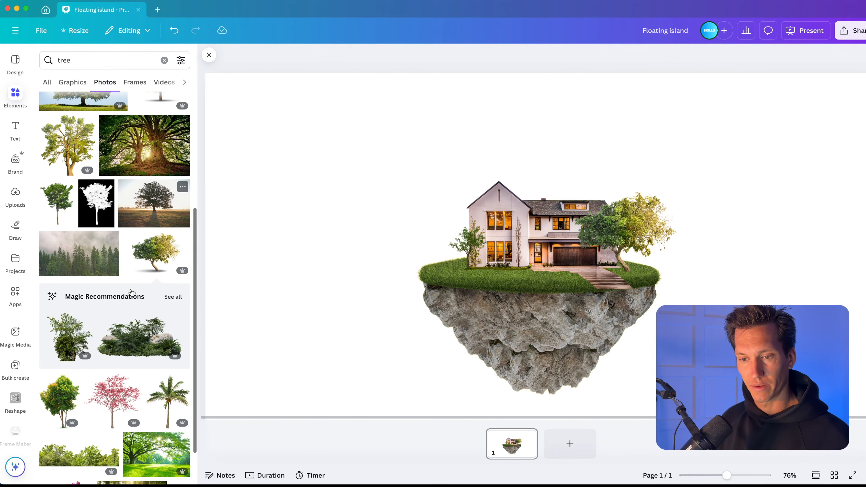
click(59, 400)
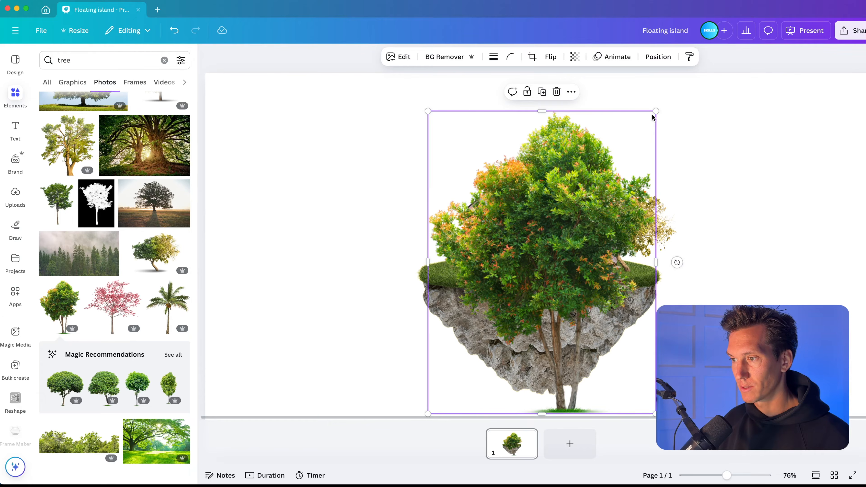
- Scale the upright tree down to about the house's height and place it on the grass at the island's left end
drag(652, 117, 510, 291)
drag(485, 355, 474, 225)
drag(498, 282, 489, 271)
drag(459, 226, 463, 229)
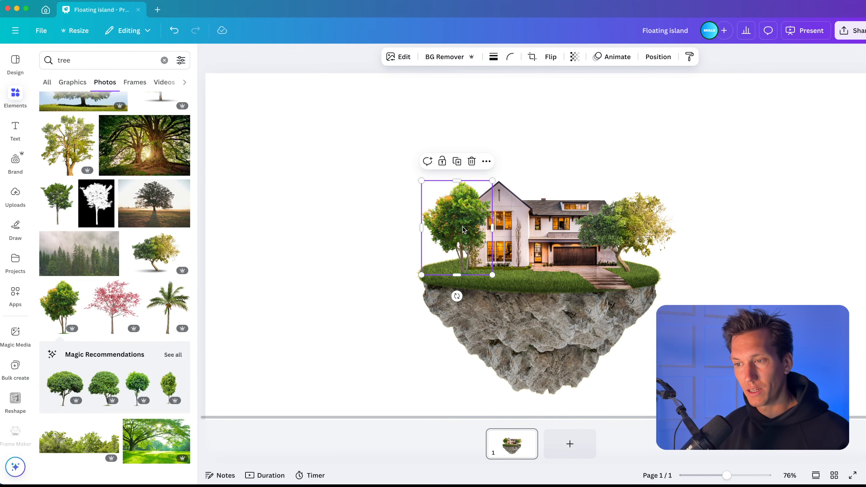
- Adjust the orange tones of the left tree to hue -4 and saturation 8
scroll(463, 229, up, 5)
scroll(403, 104, down, 5)
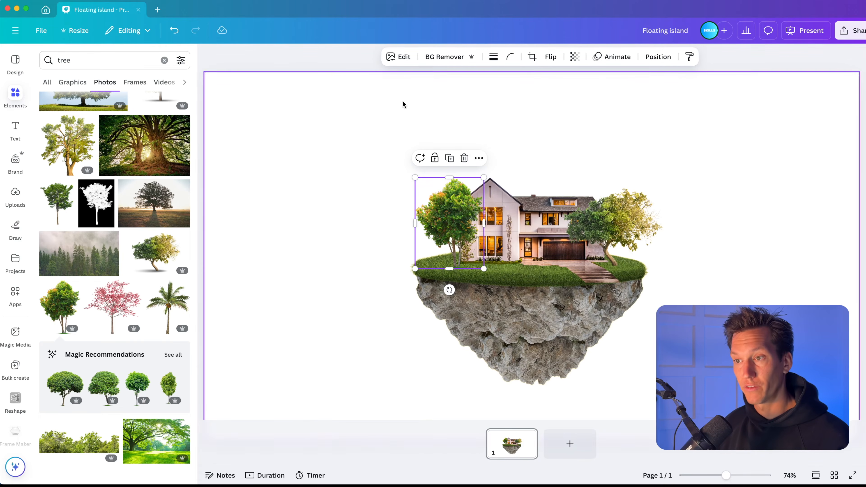
click(399, 58)
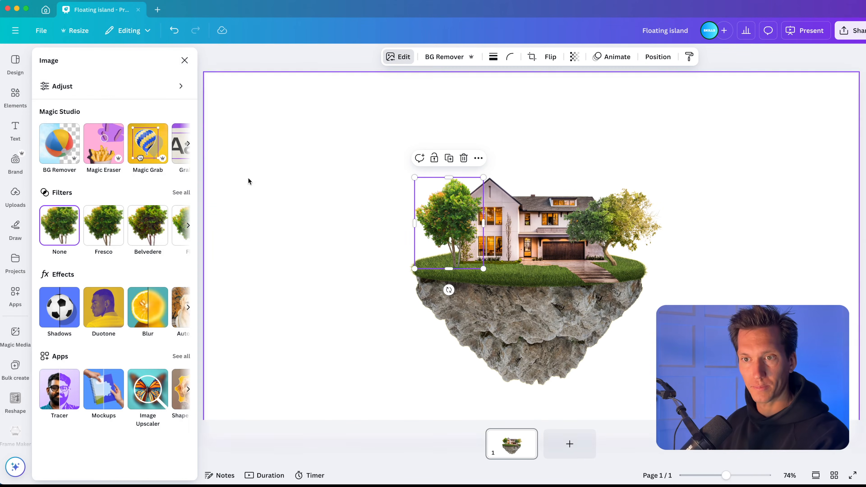
click(122, 92)
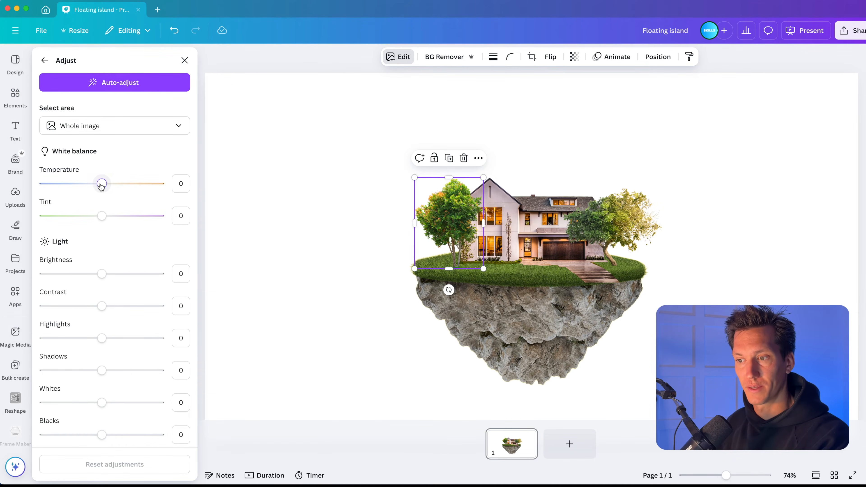
drag(101, 186, 103, 215)
scroll(102, 277, down, 8)
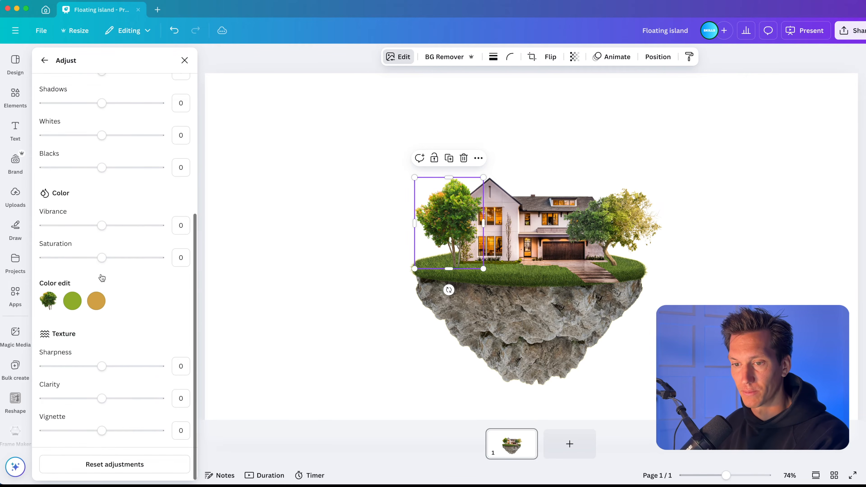
click(97, 304)
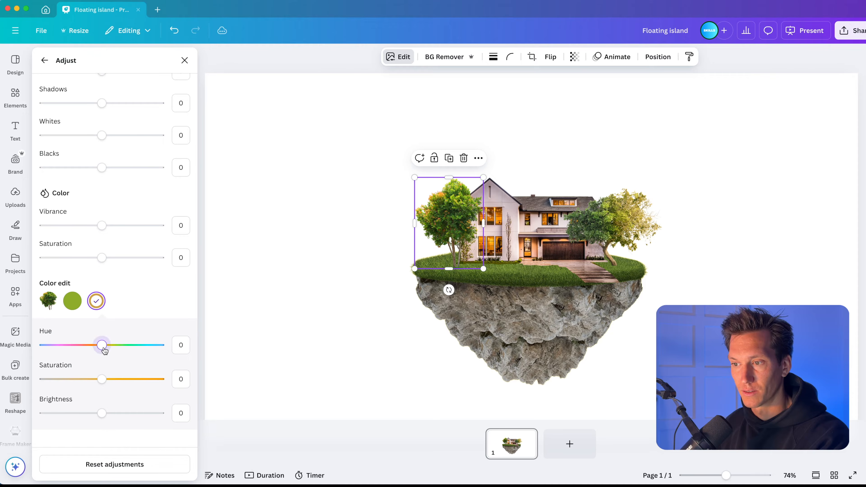
mouse_move(104, 349)
mouse_down()
mouse_move(153, 347)
mouse_move(99, 345)
mouse_up()
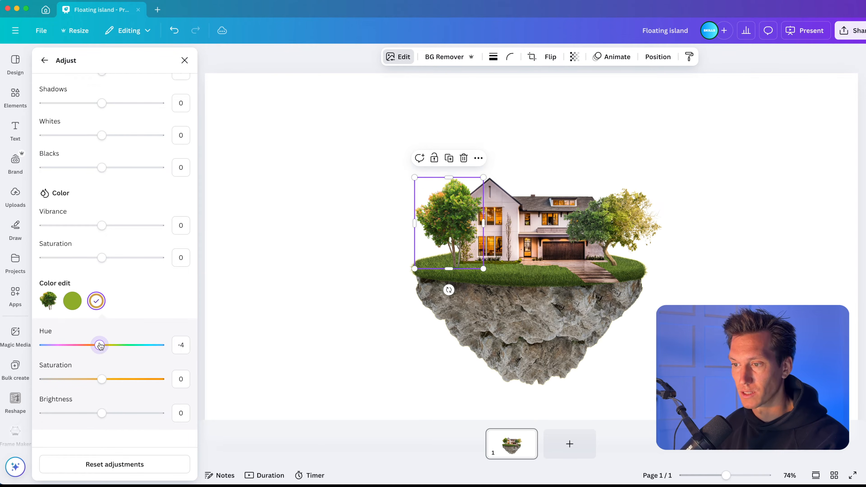
mouse_move(101, 379)
mouse_down()
mouse_move(114, 381)
mouse_move(107, 379)
mouse_up()
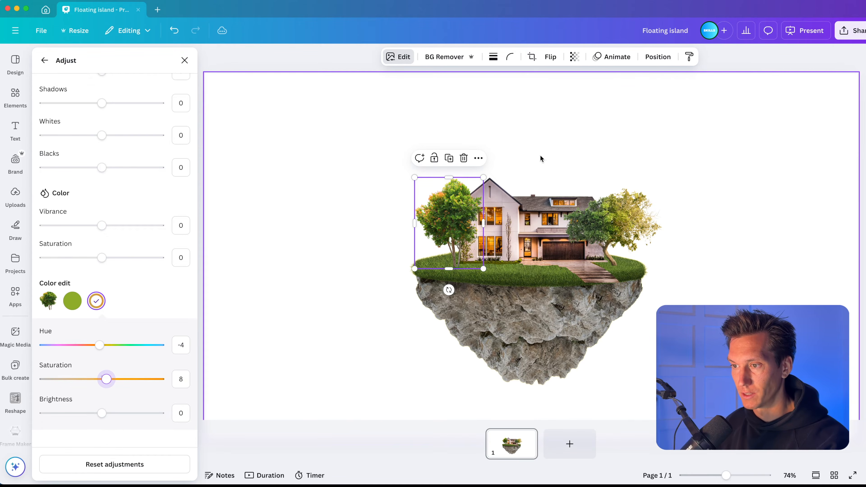
click(565, 139)
- Search the photos for "grass" and add the cut-out photo of two tall, bushy grass clumps
scroll(616, 265, up, 2)
scroll(616, 265, up, 3)
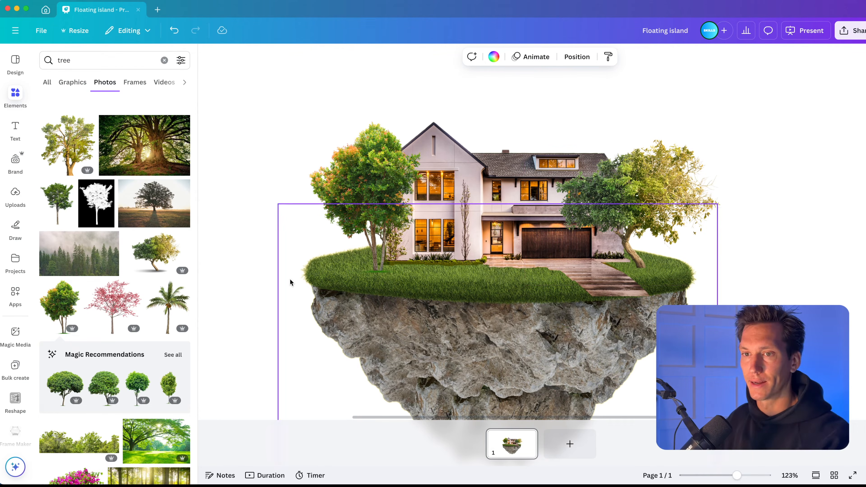
double_click(110, 60)
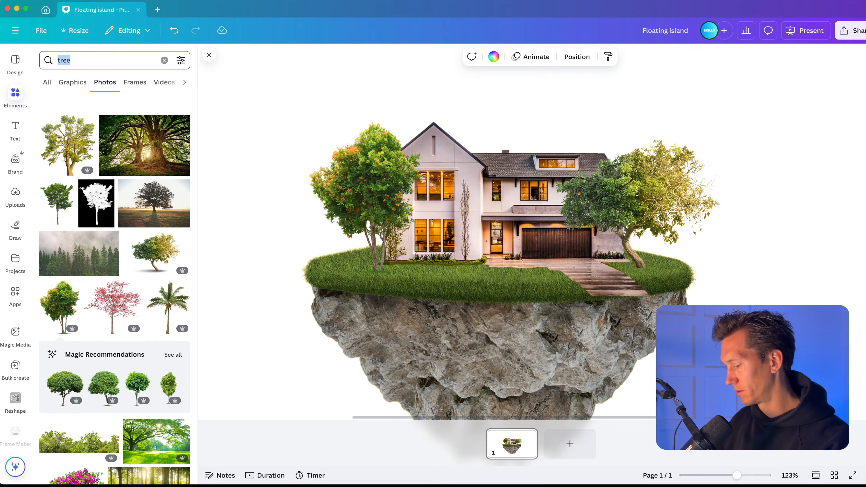
text(grass)
key(Return)
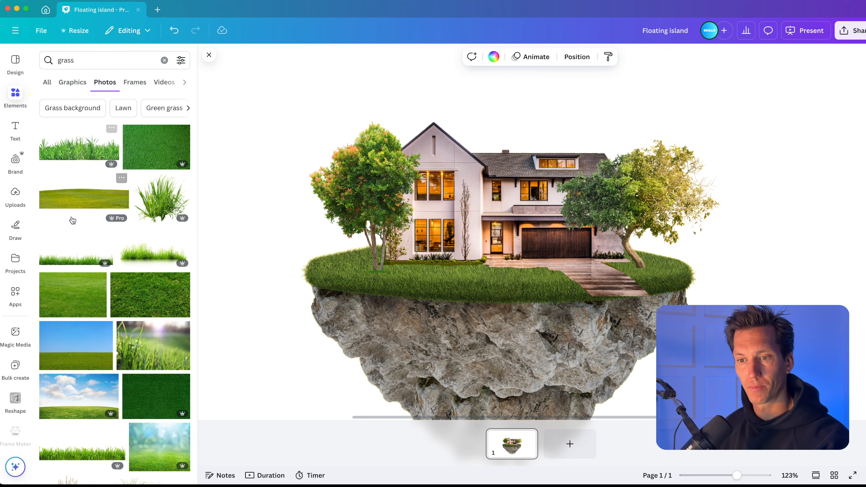
scroll(129, 269, down, 5)
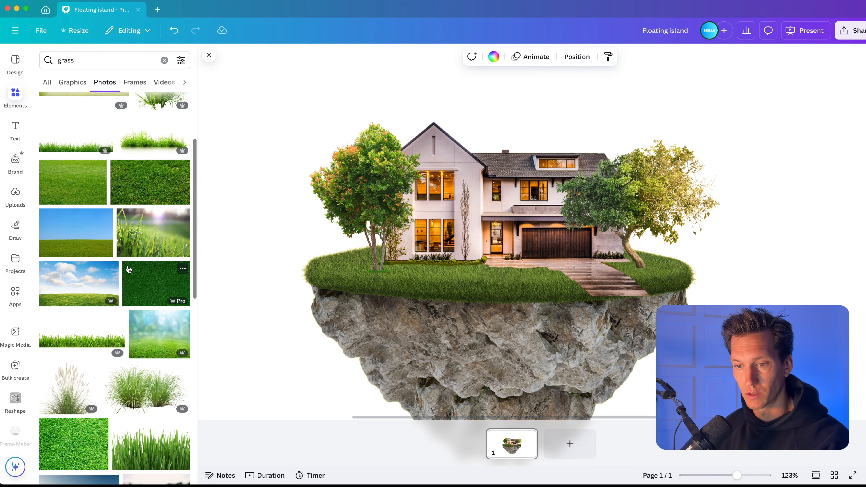
click(148, 402)
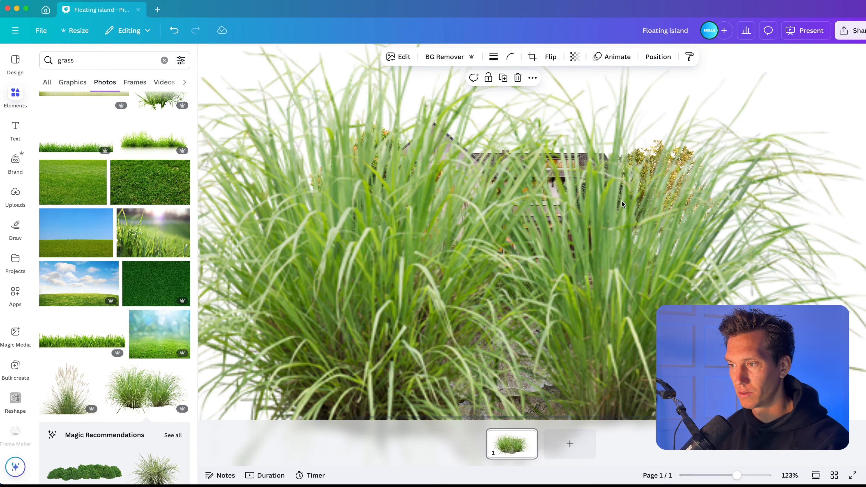
- Scale the grass clumps down to shrub size and place them on the lawn in front of the house, beside the front door
scroll(622, 204, down, 5)
drag(698, 114, 459, 257)
scroll(459, 256, up, 5)
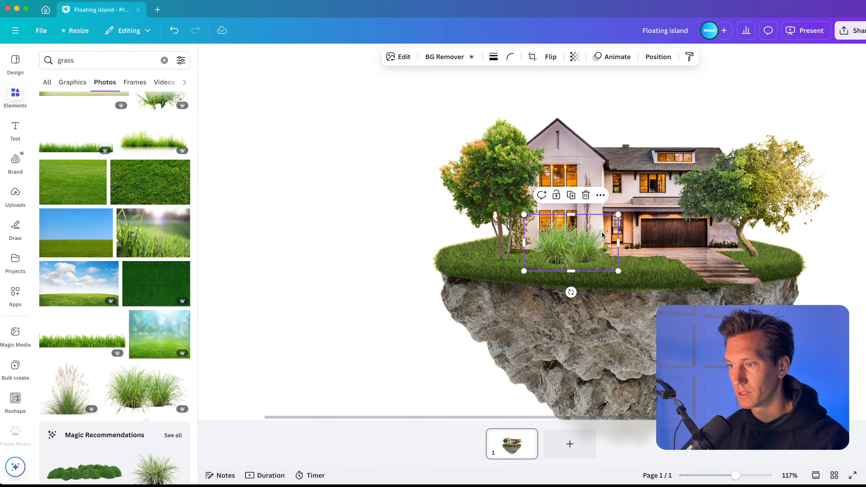
drag(621, 212, 612, 314)
scroll(784, 301, up, 3)
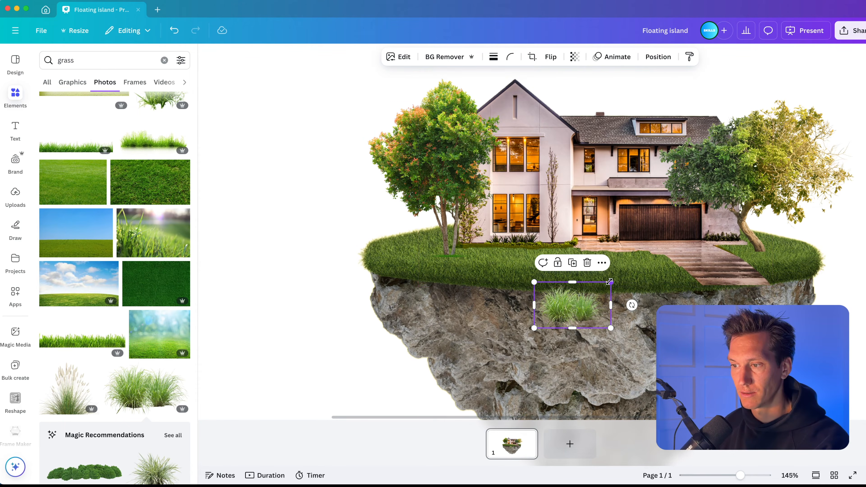
drag(609, 281, 577, 245)
- Adjust the grass clumps to temperature 33 and shift the hue of their green tones to -5
click(399, 57)
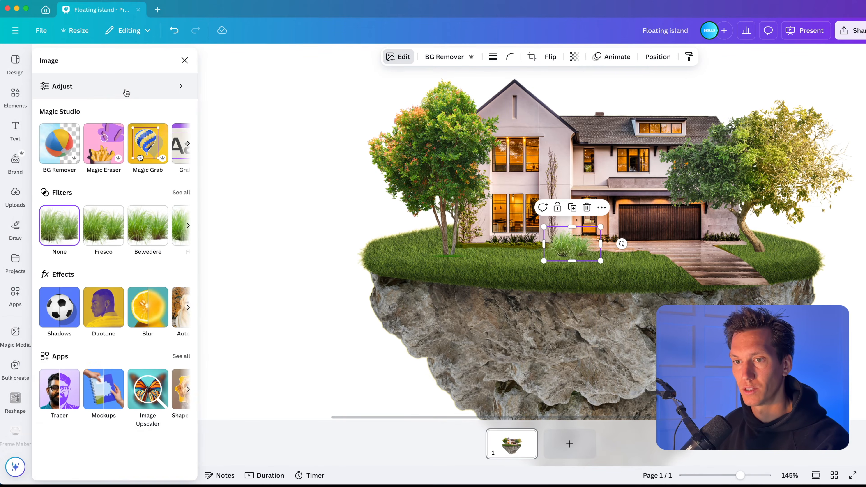
click(113, 87)
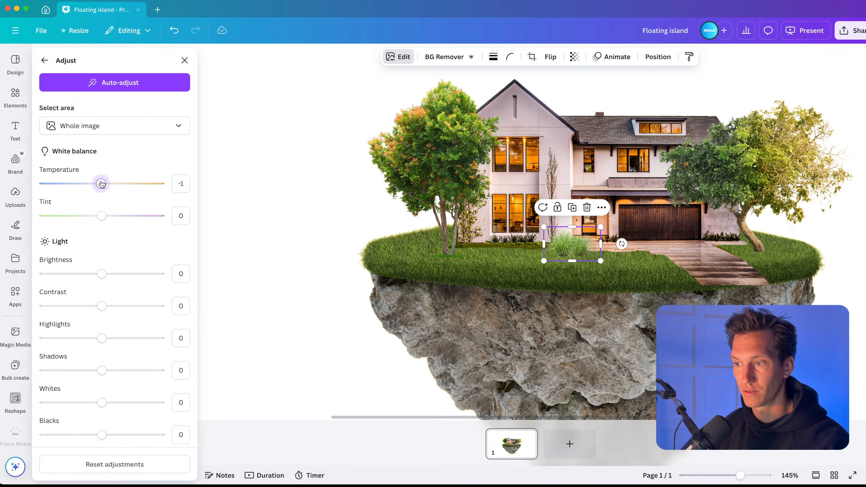
drag(101, 184, 114, 185)
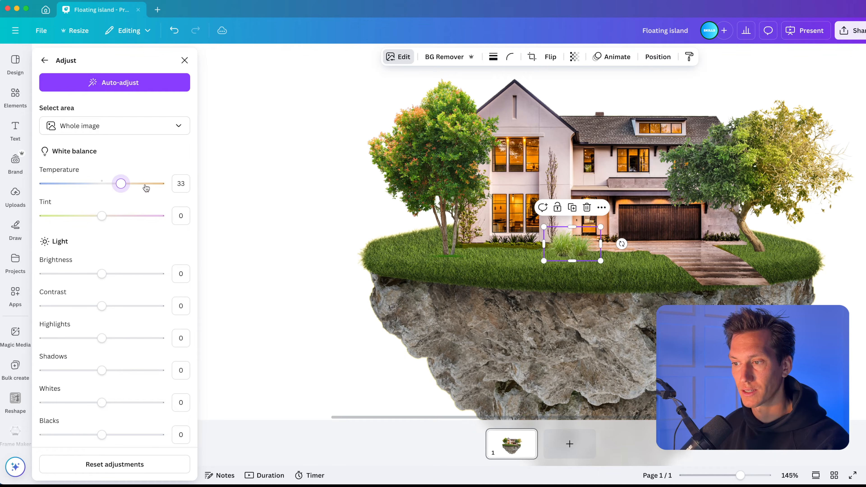
scroll(577, 260, up, 5)
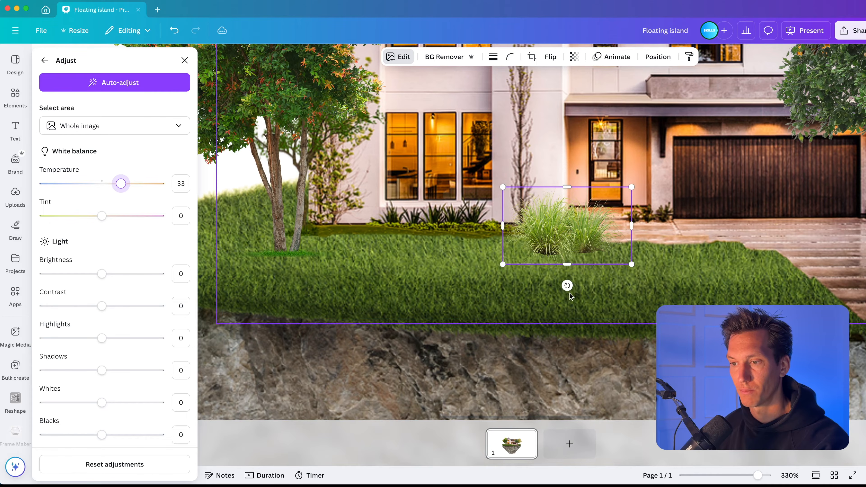
scroll(580, 269, down, 5)
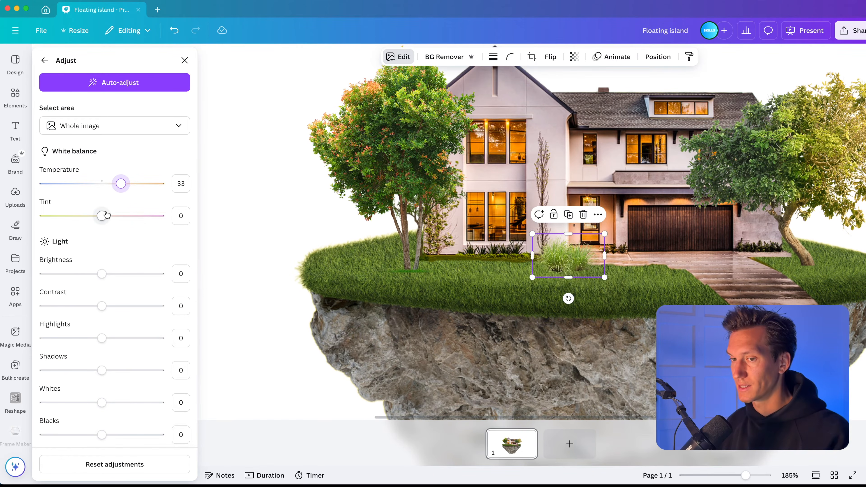
scroll(105, 261, down, 8)
click(74, 304)
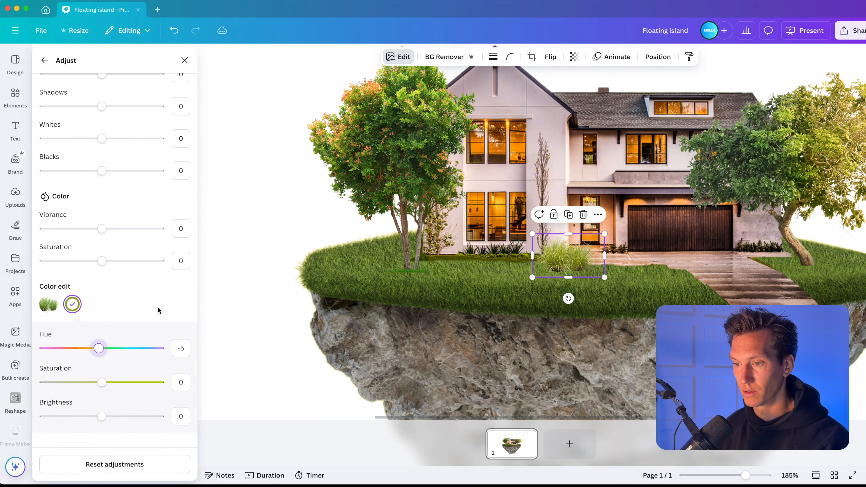
click(234, 272)
- Place copies of the grass clumps in a row along the front of the house up to the left tree
scroll(235, 272, down, 3)
drag(494, 266, 403, 261)
scroll(401, 260, down, 3)
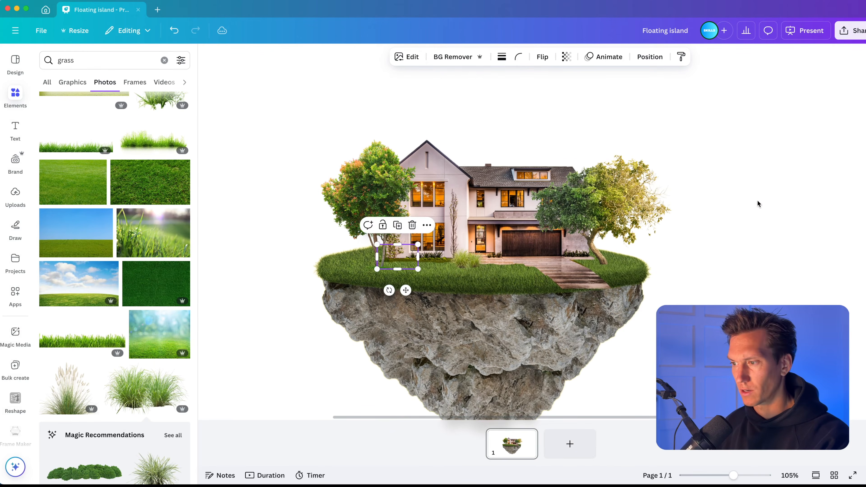
click(806, 216)
scroll(404, 266, up, 5)
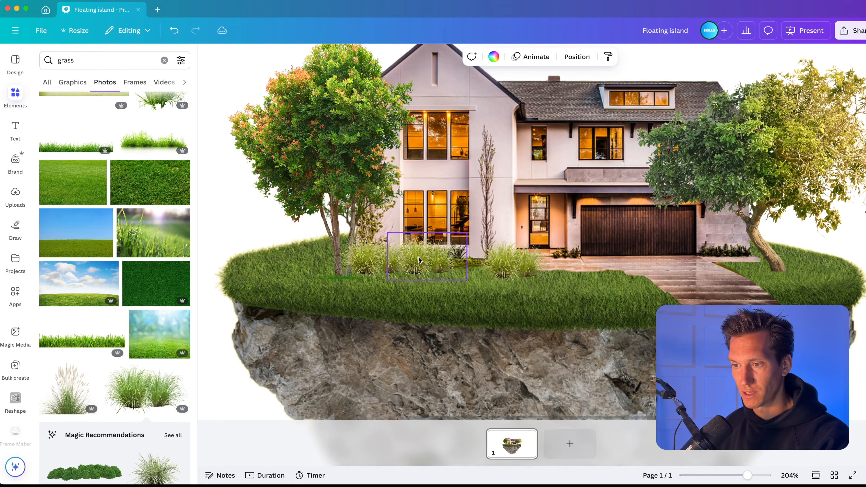
drag(428, 256, 411, 260)
drag(429, 261, 439, 262)
- Paste another copy of the grass clumps, scale it down and place it at the lawn edge beside the walkway steps
key(super+v)
drag(633, 279, 679, 303)
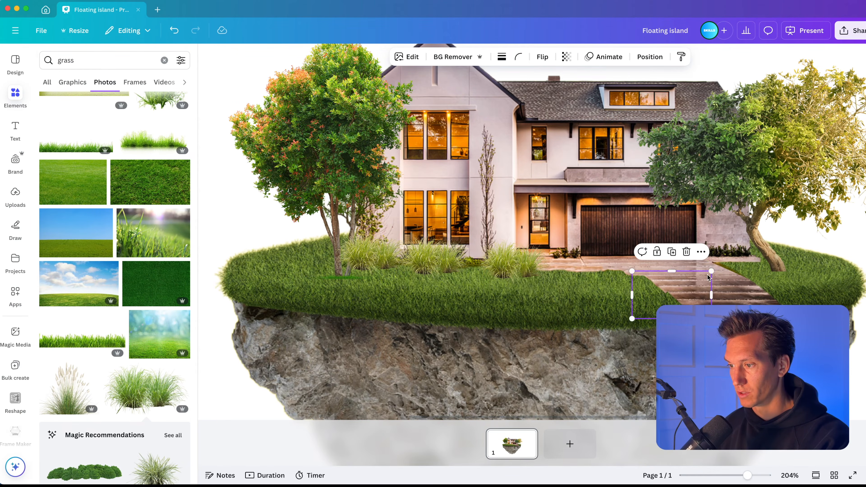
drag(709, 271, 661, 295)
scroll(661, 295, down, 4)
click(832, 291)
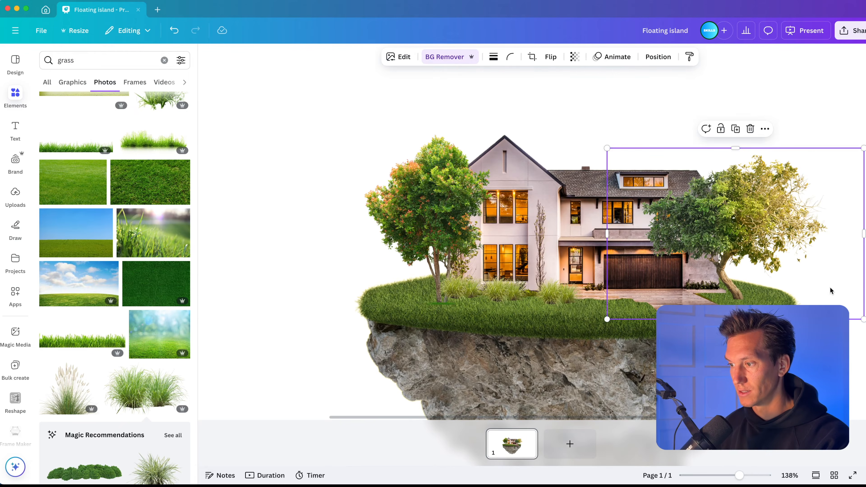
click(857, 348)
scroll(857, 347, down, 3)
scroll(785, 346, right, 4)
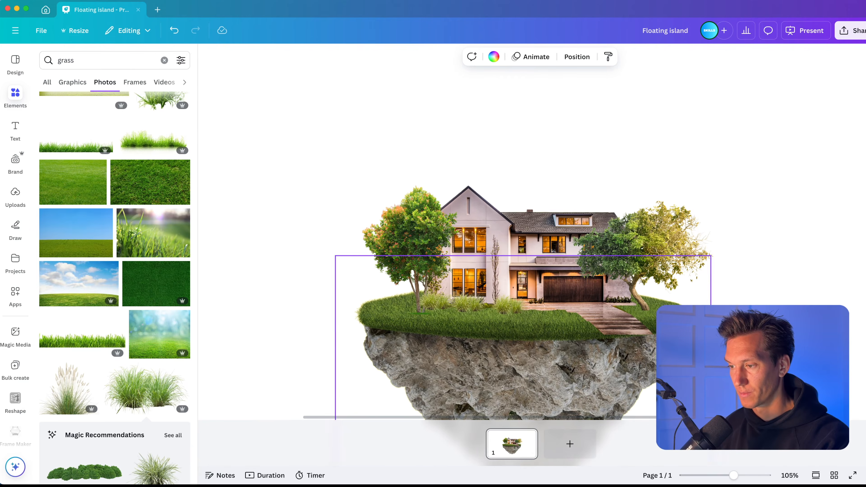
- Add a larger grass copy on the lawn next to the walkway and a small one at the left tree's base
scroll(784, 346, down, 2)
key(ctrl+a)
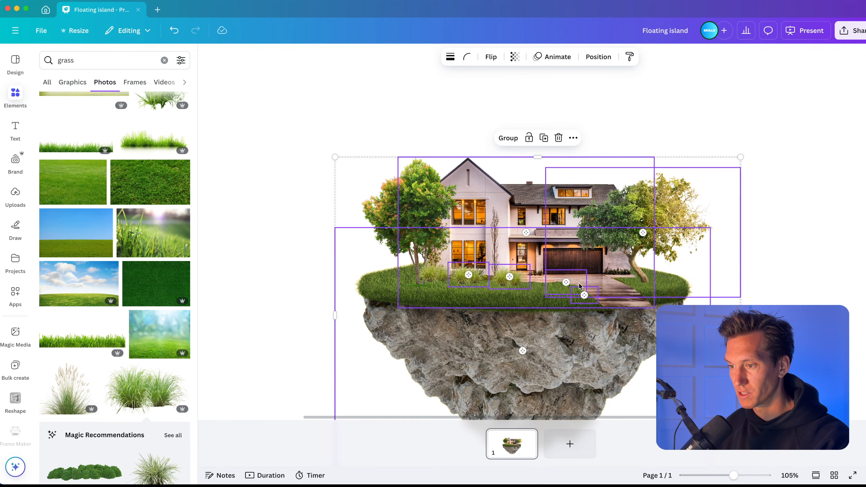
key(Escape)
click(581, 292)
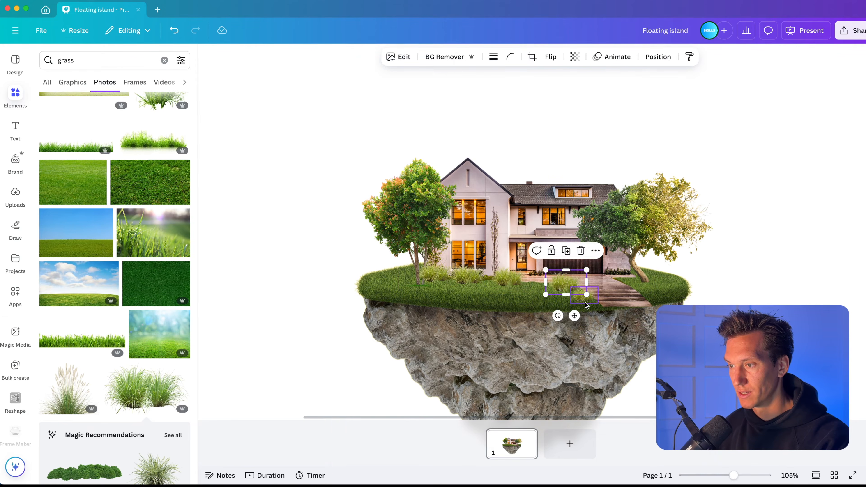
key(Escape)
scroll(582, 309, up, 5)
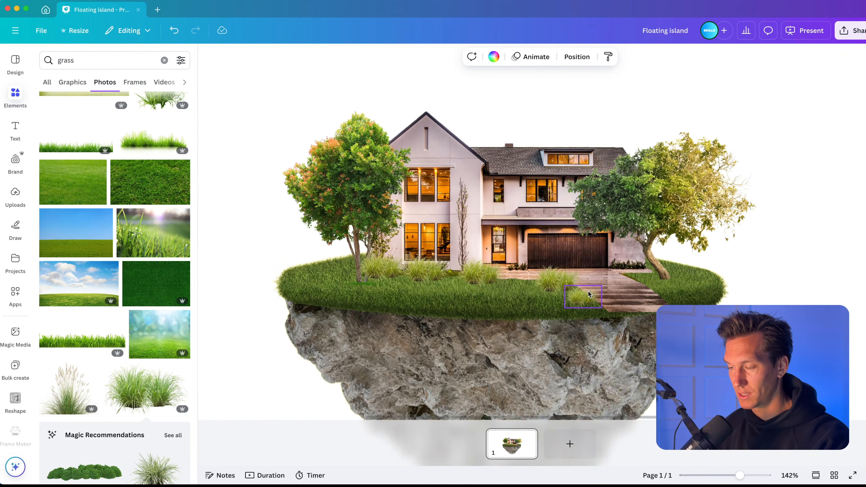
drag(582, 305, 297, 283)
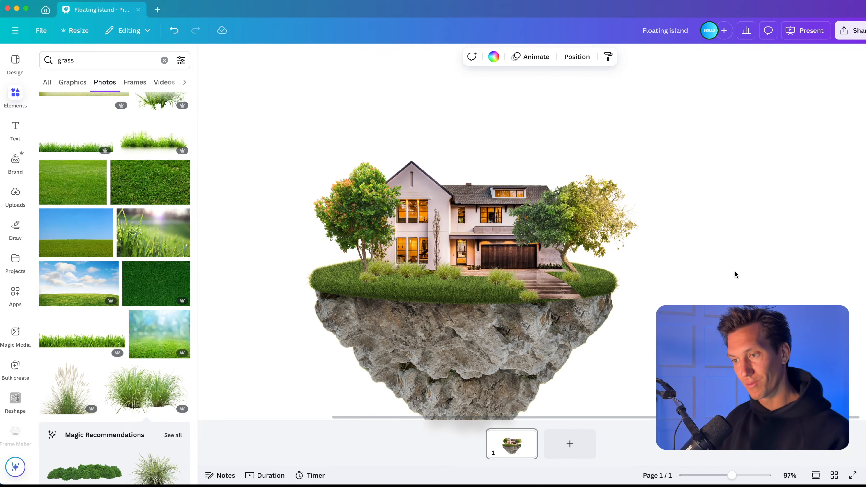
- Search the photos for "clouds top view" and fill the page with the photo of sun rays above the clouds
scroll(735, 271, down, 5)
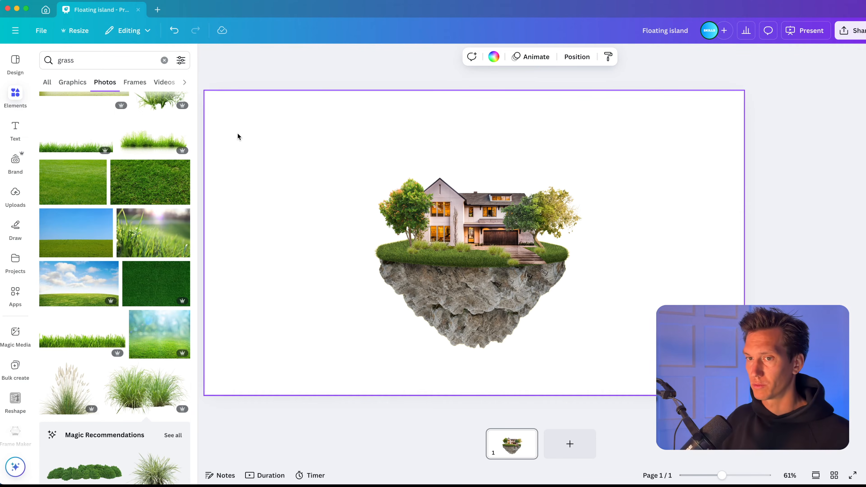
drag(82, 61, 23, 64)
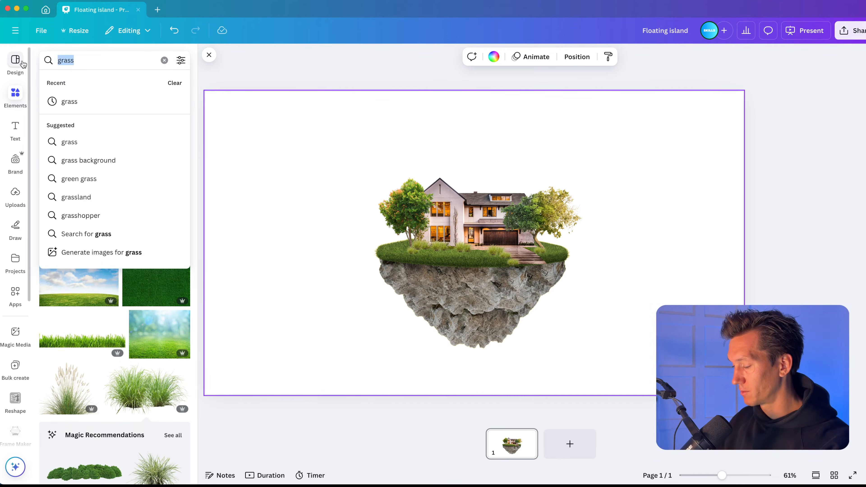
text(clouds)
key(Return)
click(89, 61)
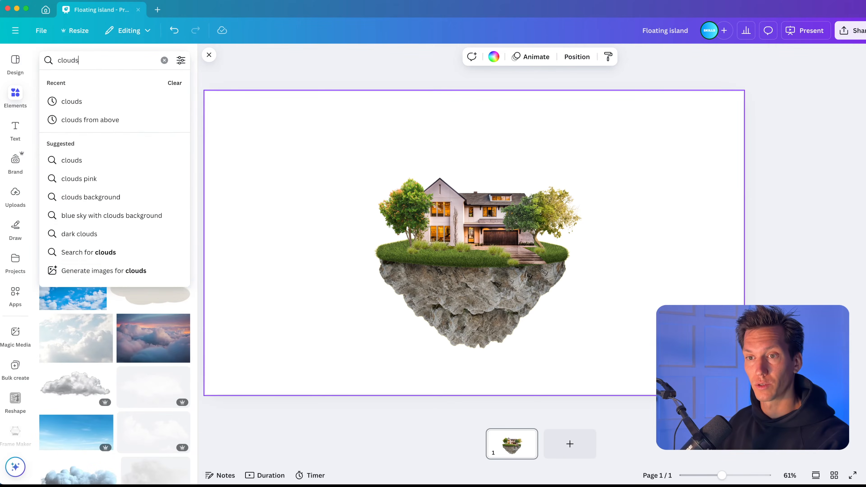
text(v)
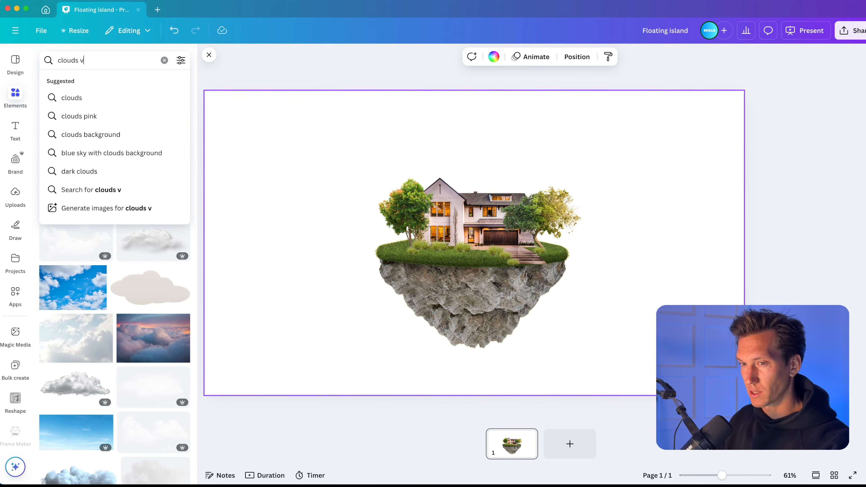
key(BackSpace)
text(top view)
key(Return)
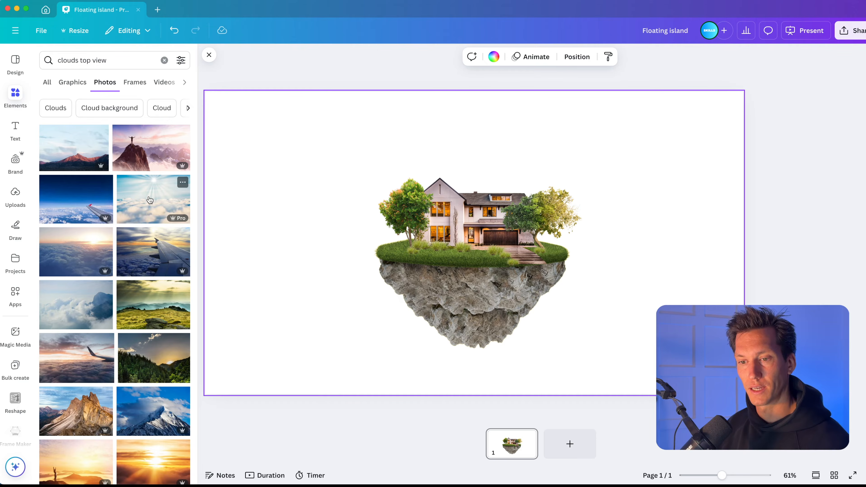
drag(154, 191, 209, 172)
- Send the cloud photo to the back, behind the floating island
click(658, 57)
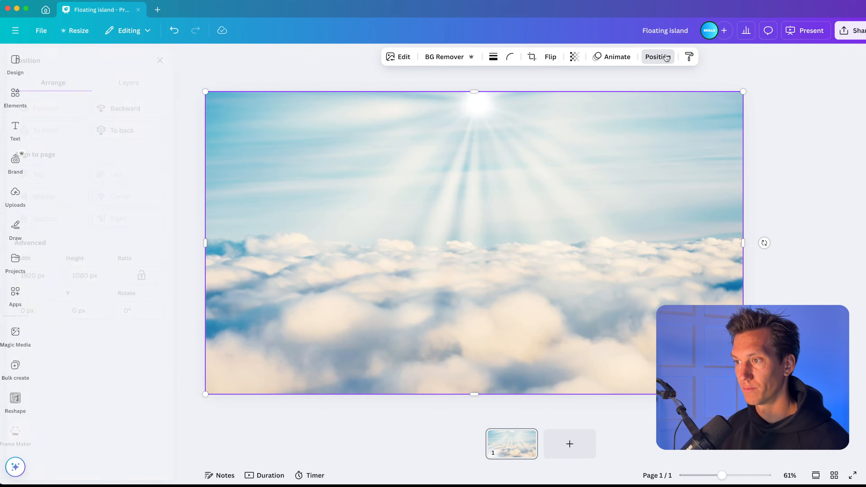
click(152, 132)
click(806, 189)
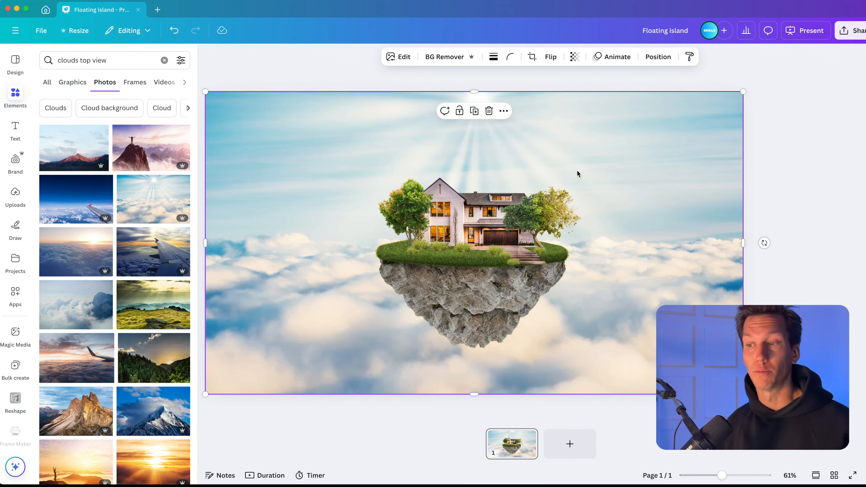
click(814, 143)
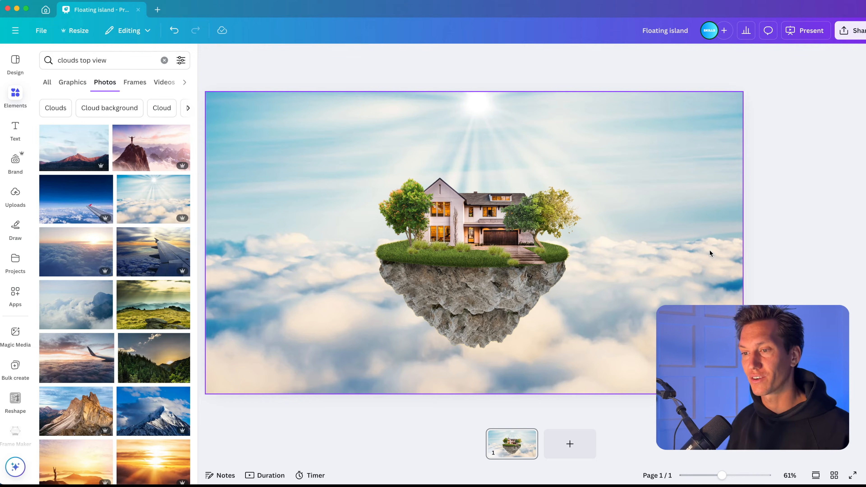
- Delete the cloud background photo from the page
click(679, 193)
key(Delete)
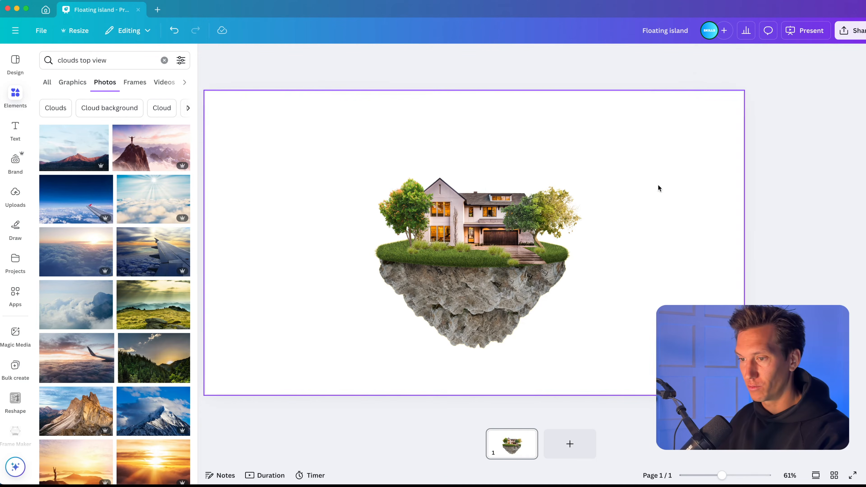
click(267, 128)
- Search the photos for "gradient yellow" and fill the page with the yellow gradient that turns orange along one side
drag(112, 59, 1, 58)
text(graidi)
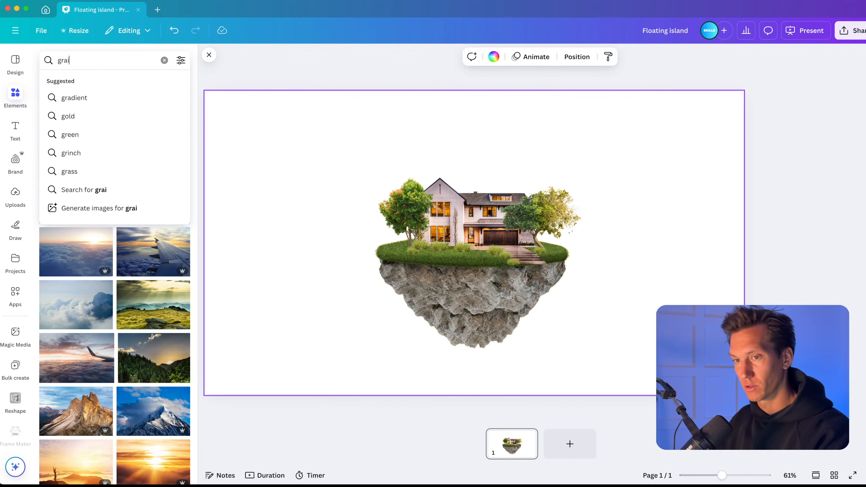
key(BackSpace)
key(BackSpace)
key(BackSpace)
text(dient yel)
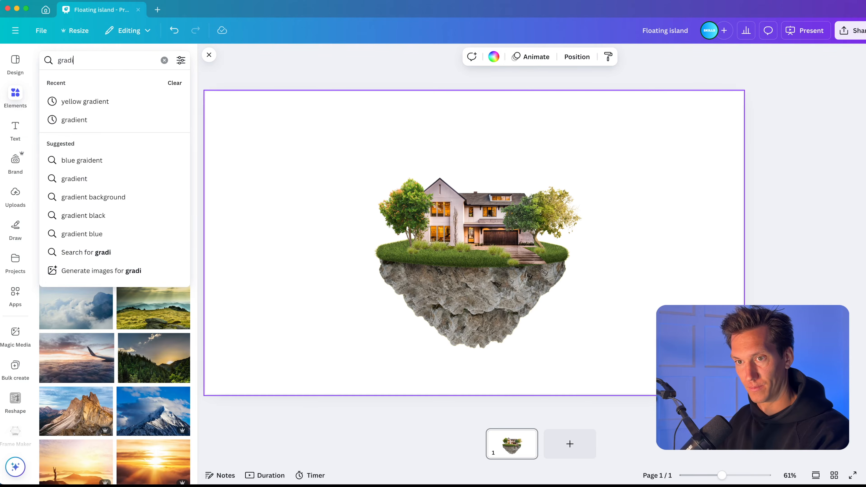
text(low)
key(Return)
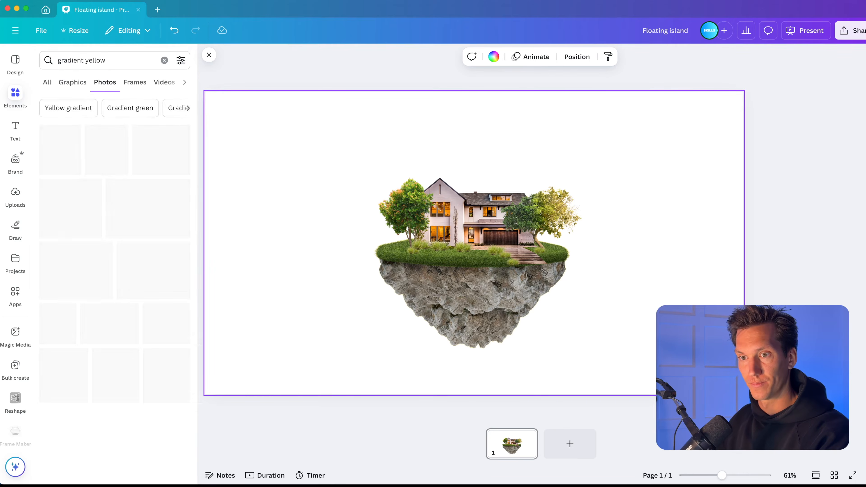
drag(147, 155, 228, 152)
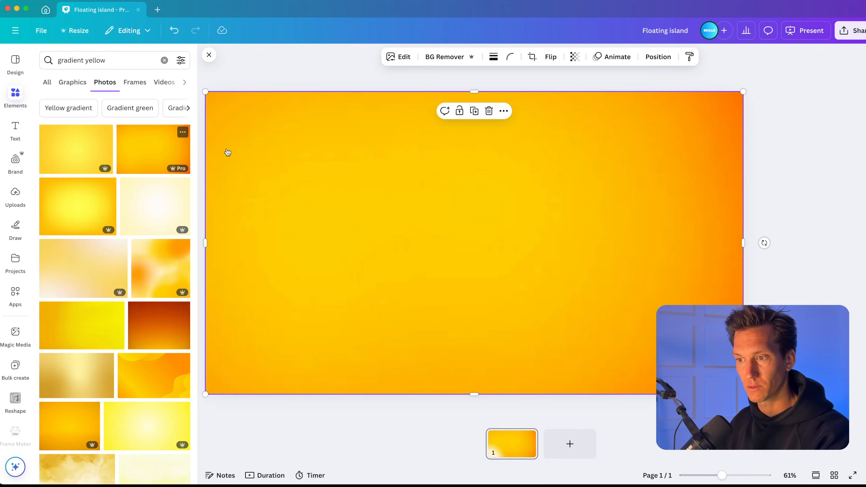
- Send the yellow-orange gradient to the back, behind the floating island
click(660, 58)
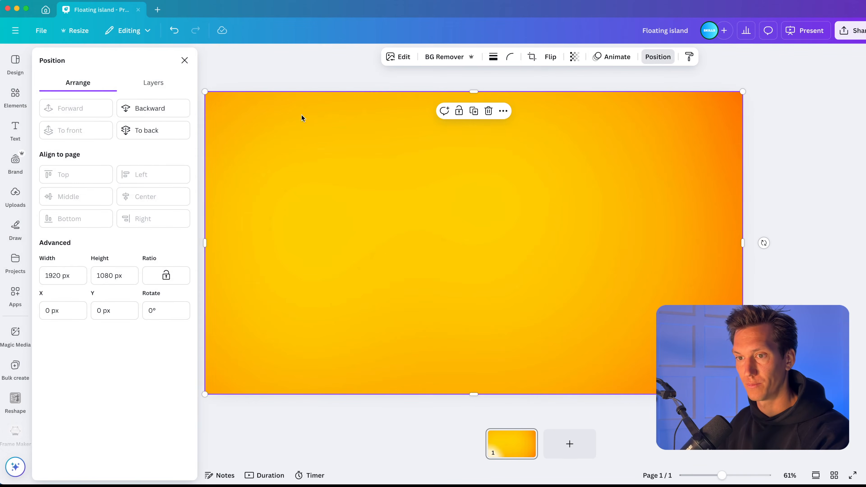
click(152, 127)
click(300, 248)
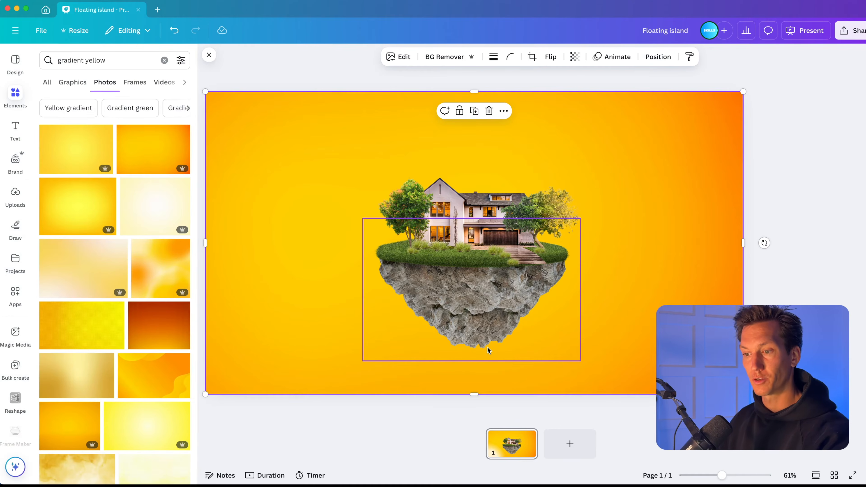
- Search the graphics for "shadow" and add the thin, soft horizontal shadow to the page
click(118, 60)
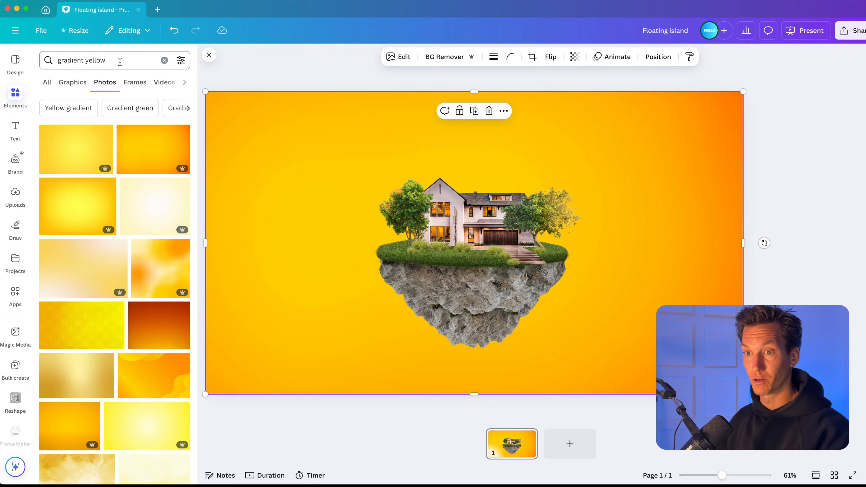
text(shadow)
key(Return)
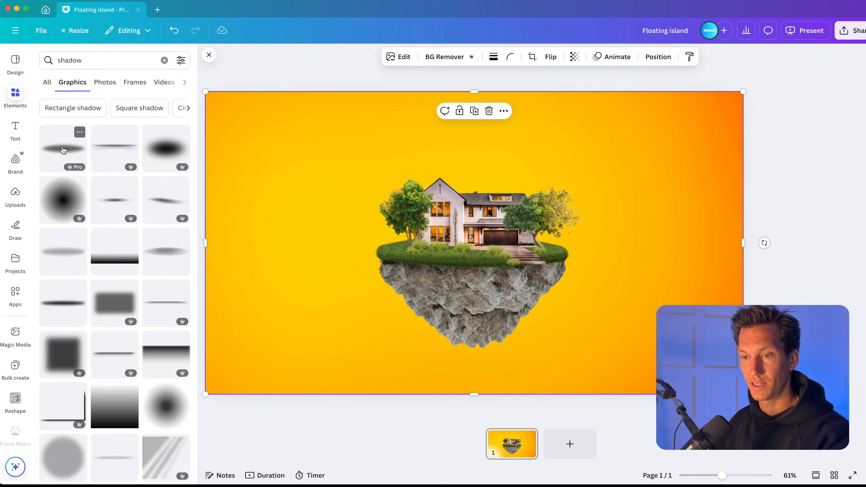
click(131, 209)
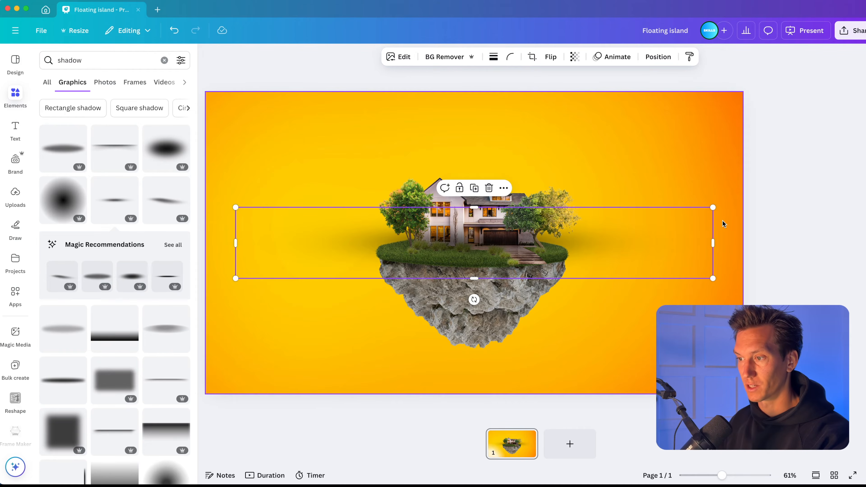
- Shrink the shadow to about the island's width and center it just beneath the floating rock
drag(713, 207, 379, 248)
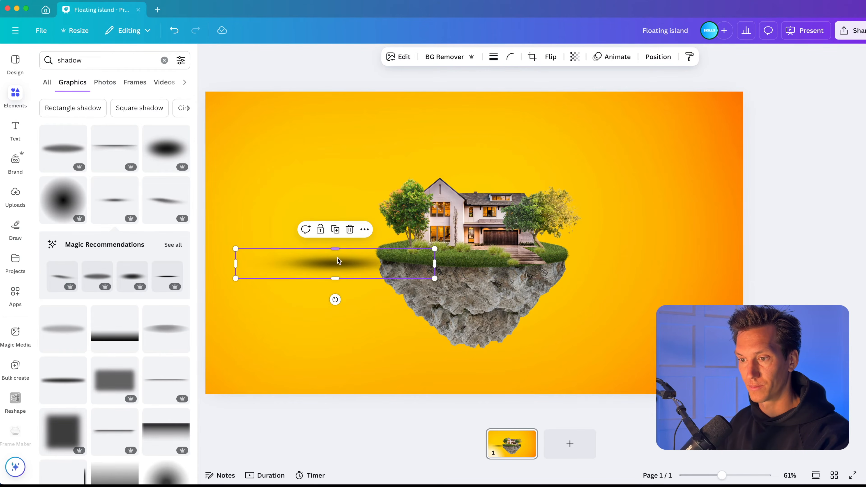
drag(307, 264, 473, 374)
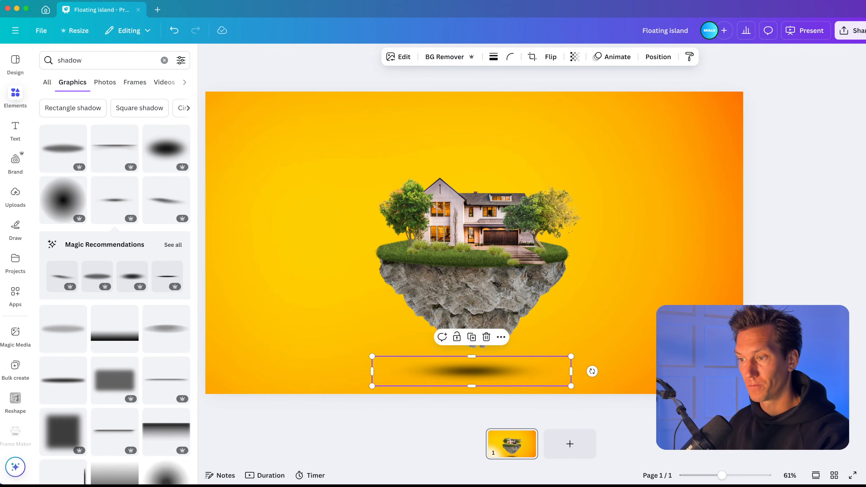
key(Escape)
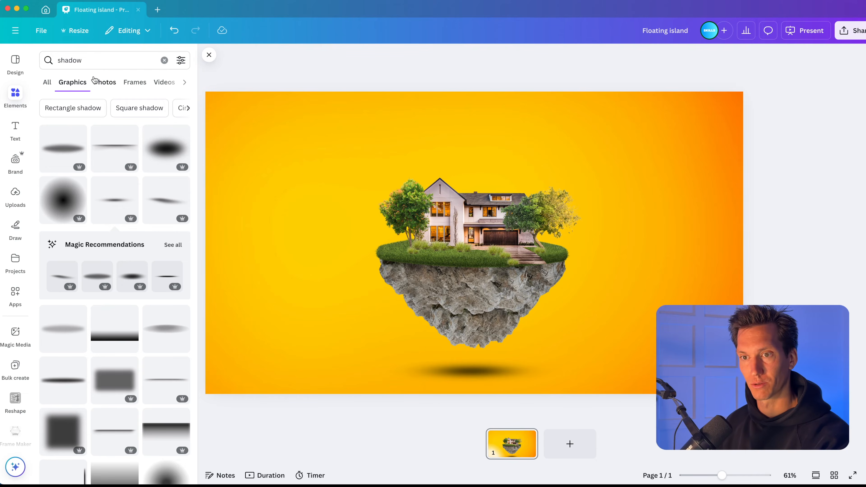
- Search the graphics for "glass bubble", add the clear bubble with soft round highlights, and place it smaller on the left side of the island
click(96, 61)
text(glass bubble)
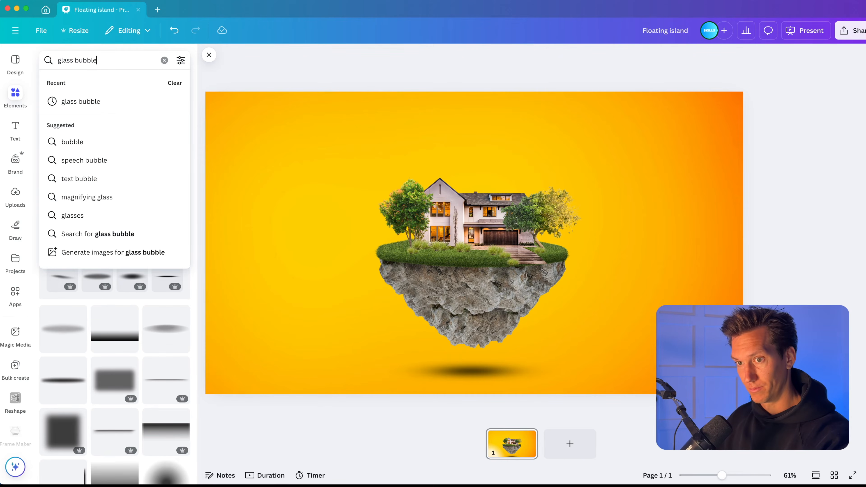
key(Return)
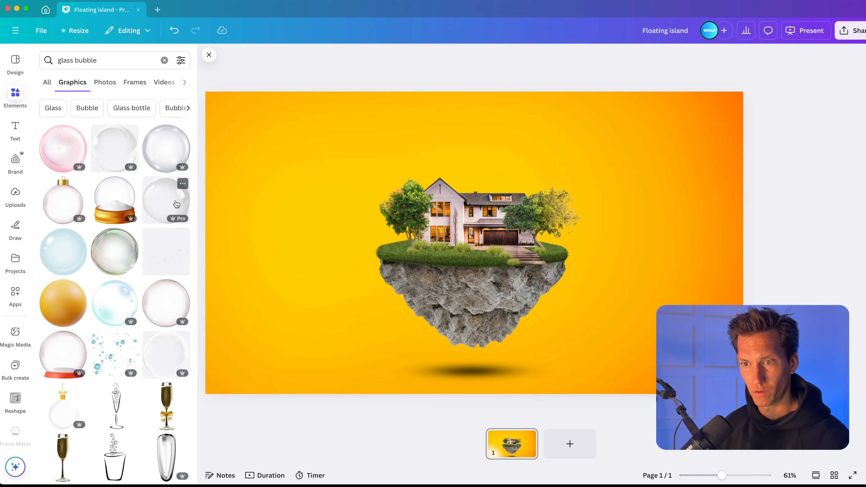
click(117, 154)
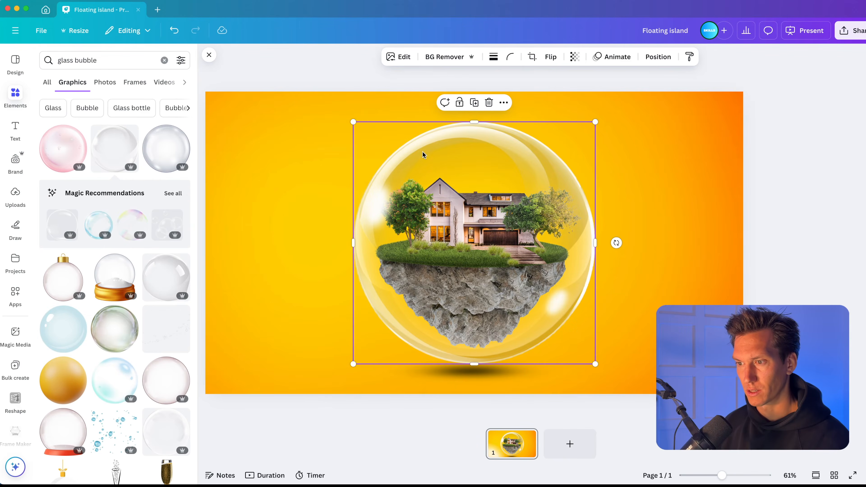
drag(594, 121, 515, 161)
drag(494, 205, 370, 177)
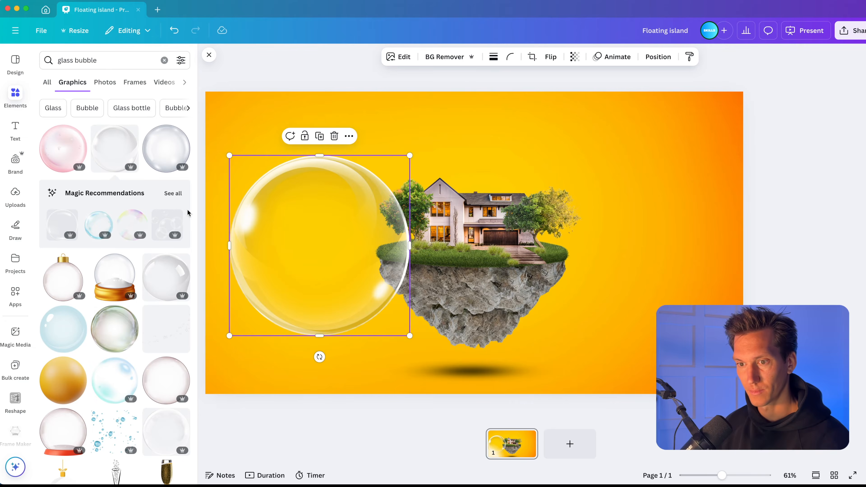
- Add the clear bubble with the window-shaped reflection, scaled down on the right side of the island
click(164, 285)
drag(493, 213, 626, 214)
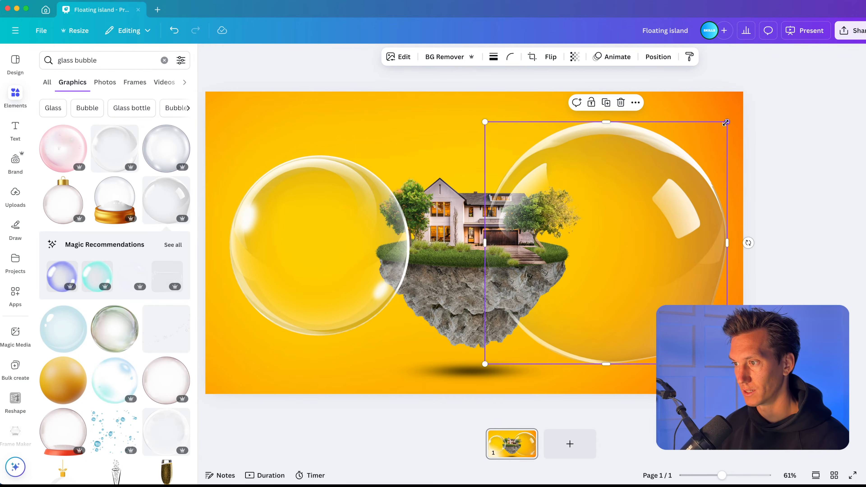
drag(726, 122, 682, 174)
click(760, 247)
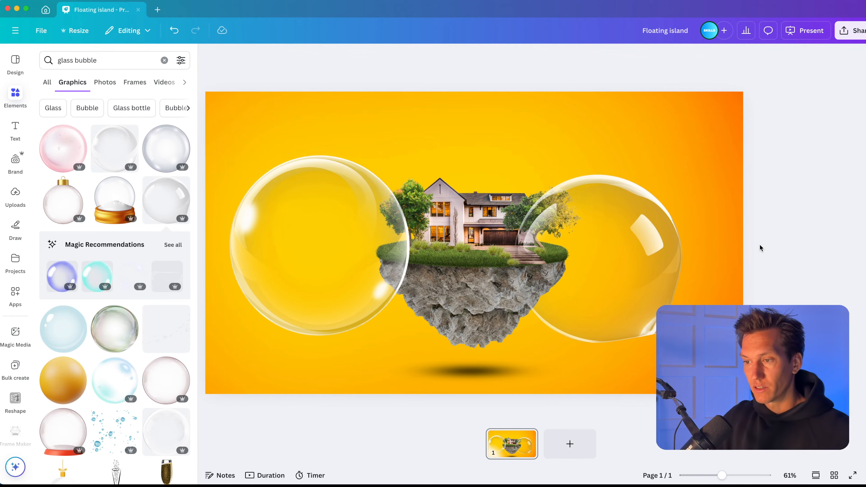
- Delete the bubble with soft round highlights and keep the one with the window-shaped reflection
drag(629, 252, 598, 212)
mouse_move(383, 273)
mouse_down()
mouse_move(560, 268)
mouse_move(393, 267)
mouse_up()
key(Delete)
- Center the remaining bubble over the house and enlarge it to span the full width of the grass
drag(621, 240, 507, 240)
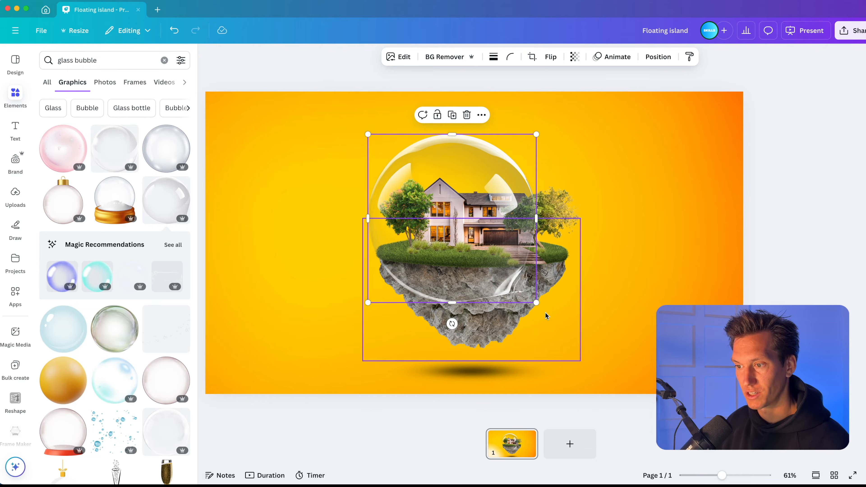
drag(537, 303, 569, 335)
drag(519, 286, 525, 269)
drag(573, 118, 581, 112)
drag(525, 216, 521, 219)
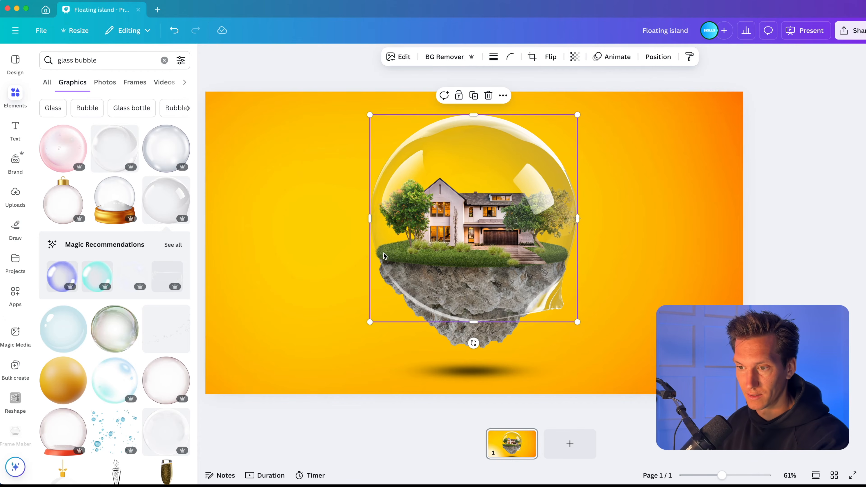
- Crop the lower part of the glass bubble so it ends at the grass like a dome
scroll(379, 251, up, 5)
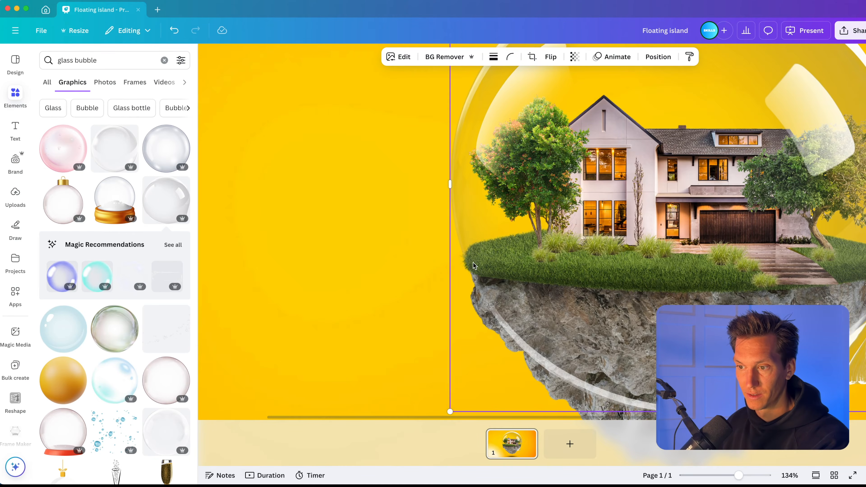
scroll(474, 266, right, 5)
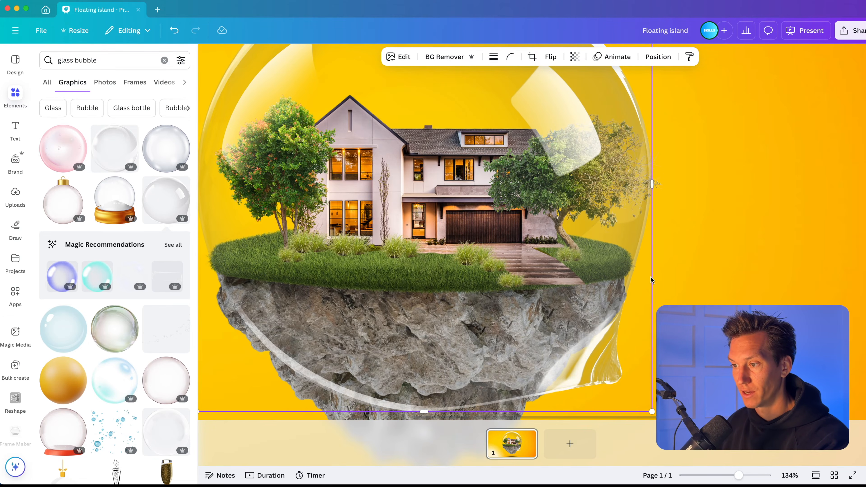
scroll(629, 262, down, 5)
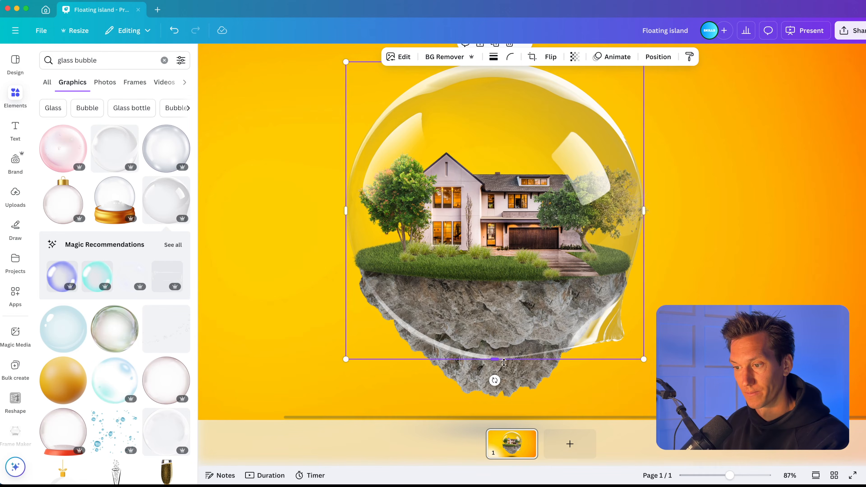
drag(500, 358, 534, 267)
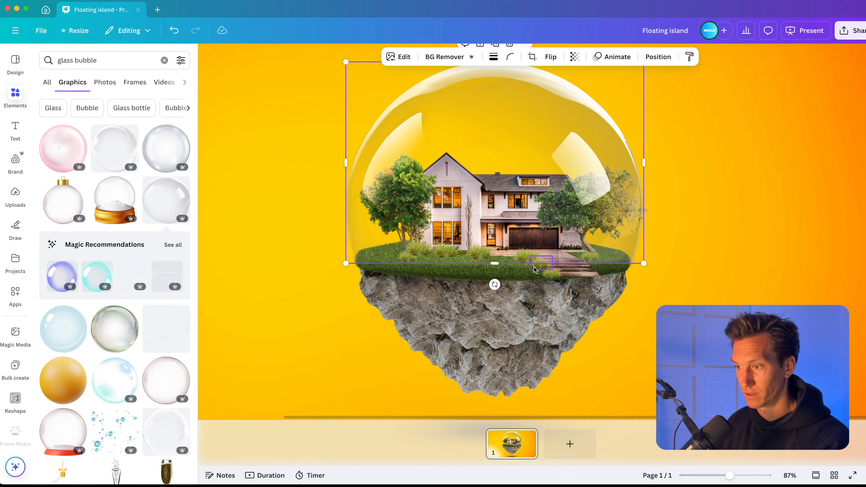
click(718, 289)
scroll(755, 258, down, 5)
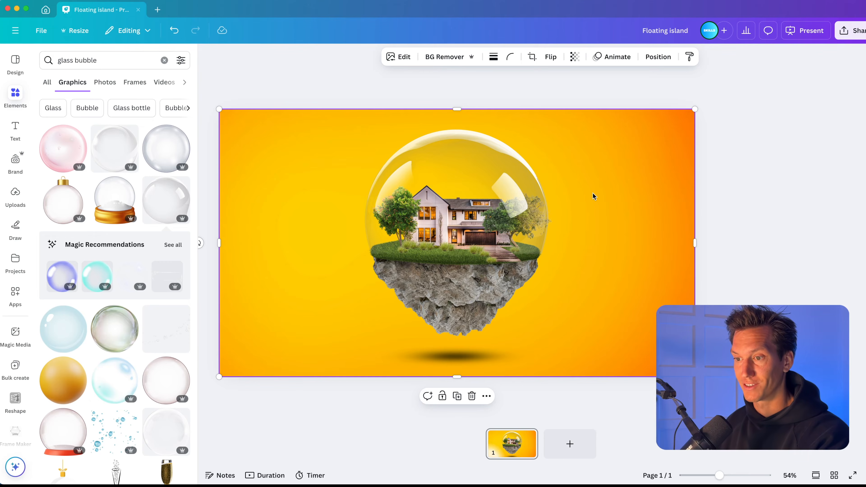
- Shrink the tree on the right of the house slightly so its foliage fits inside the glass dome
scroll(594, 196, up, 3)
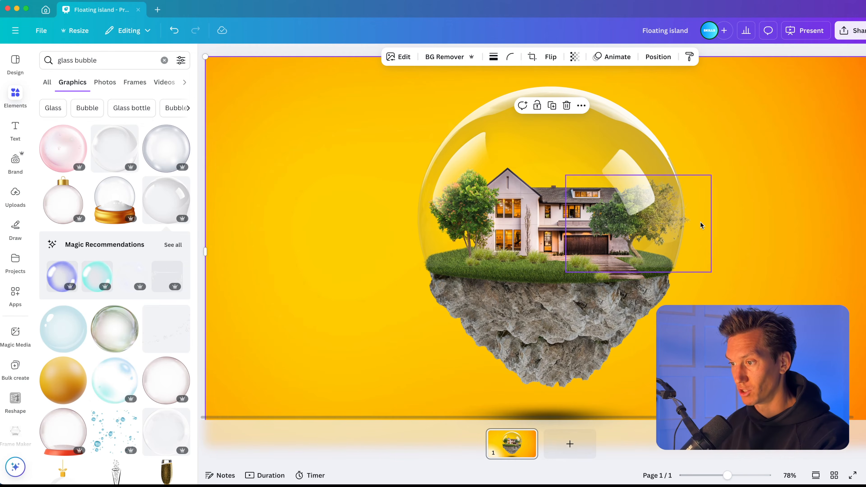
click(698, 219)
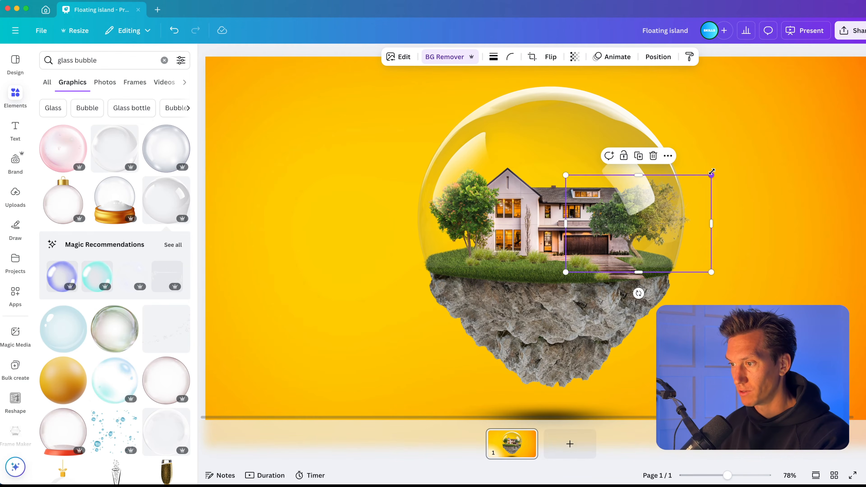
drag(711, 173, 702, 177)
click(702, 178)
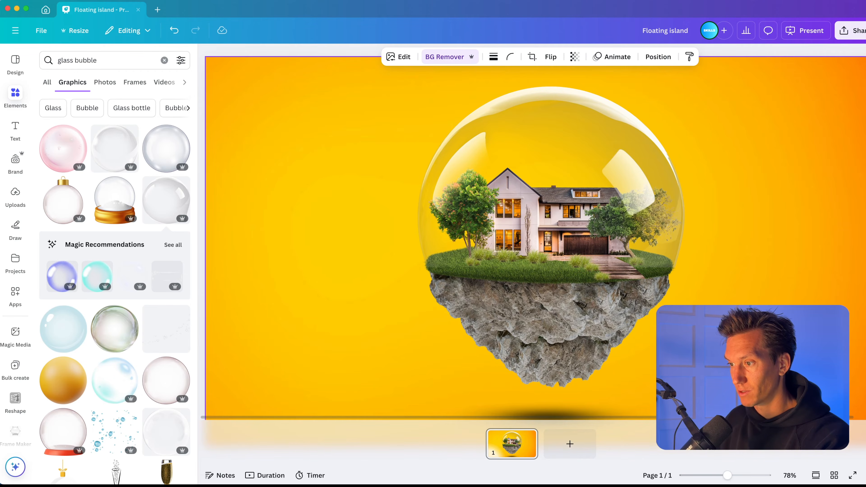
drag(635, 221, 635, 220)
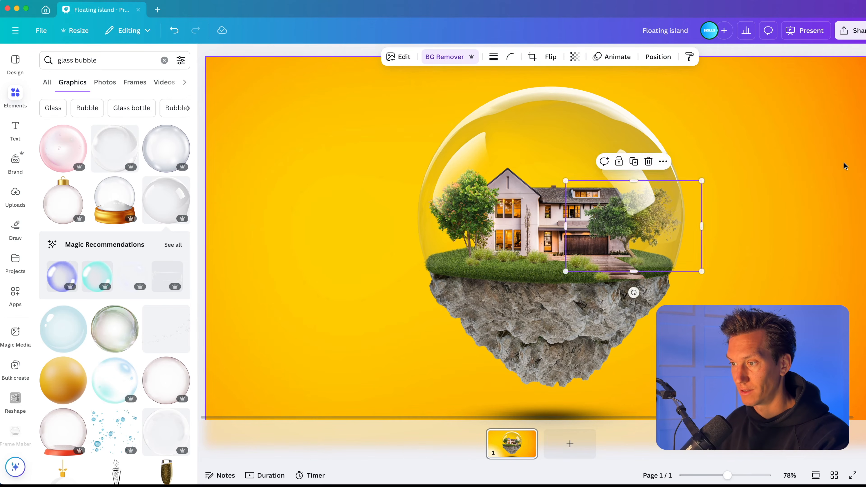
click(777, 246)
scroll(777, 245, down, 2)
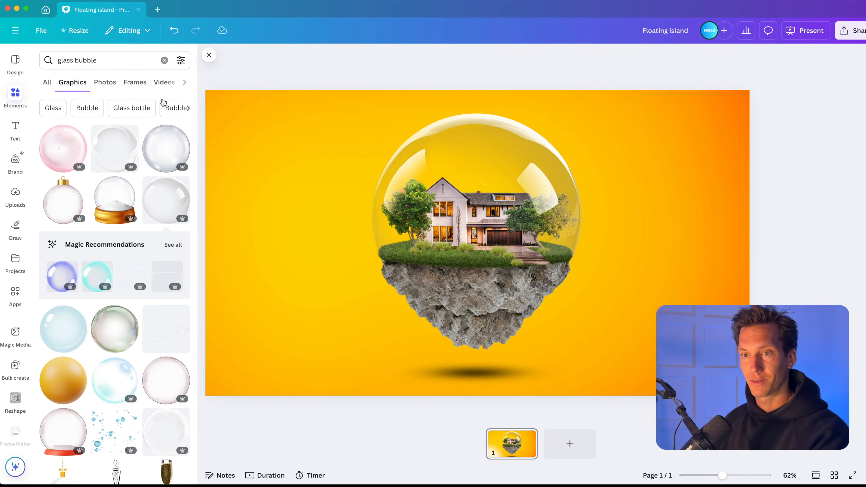
- Search the photos for "clouds", add the dense white cloud, and scale it down over the right side of the rock
click(122, 63)
text(clouds)
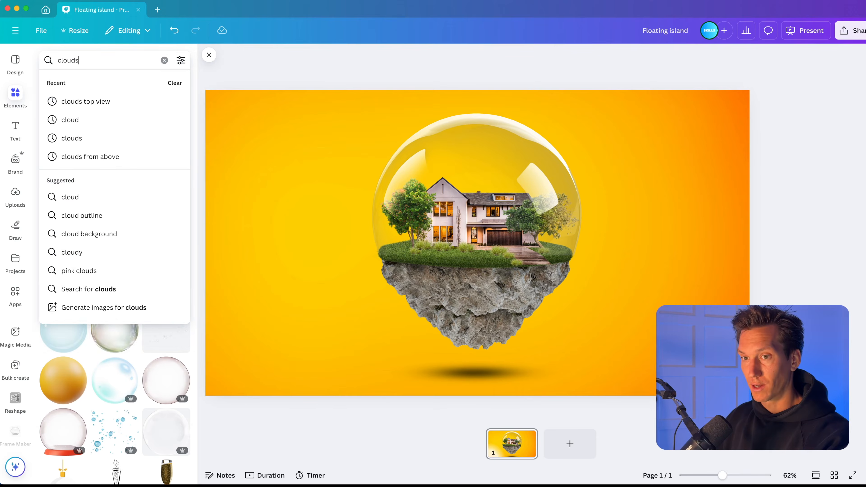
key(Return)
click(106, 82)
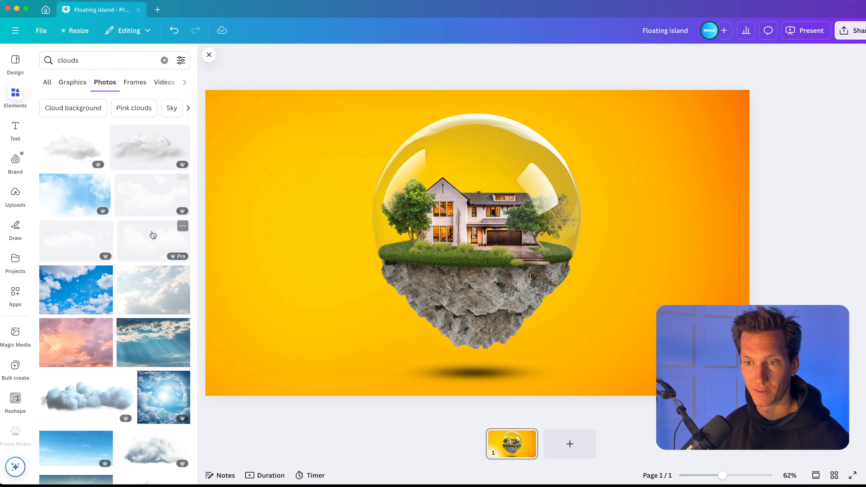
click(81, 137)
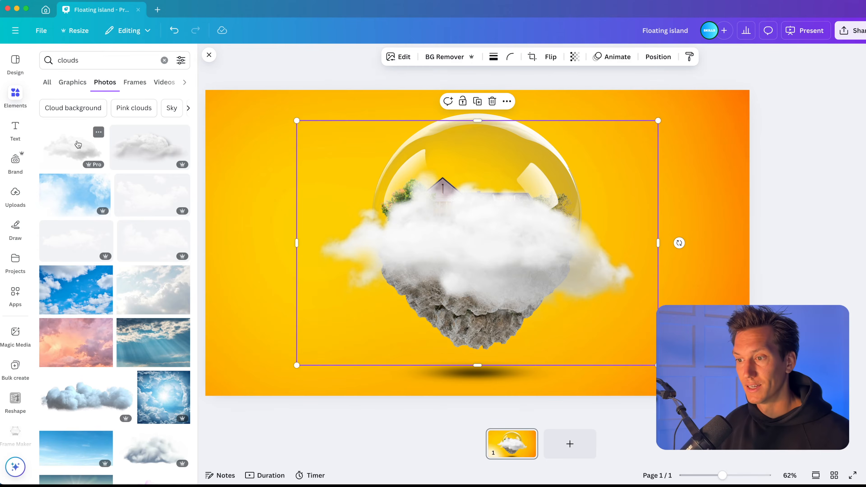
drag(474, 241, 628, 268)
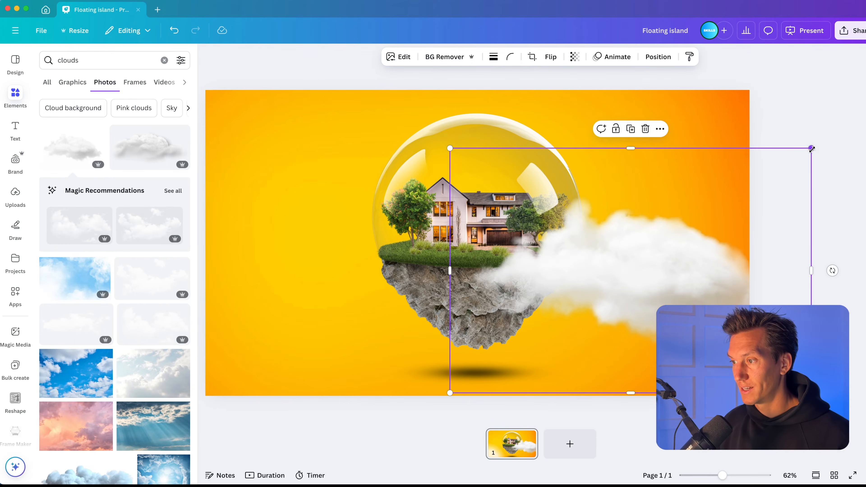
drag(812, 149, 634, 267)
drag(549, 354, 602, 301)
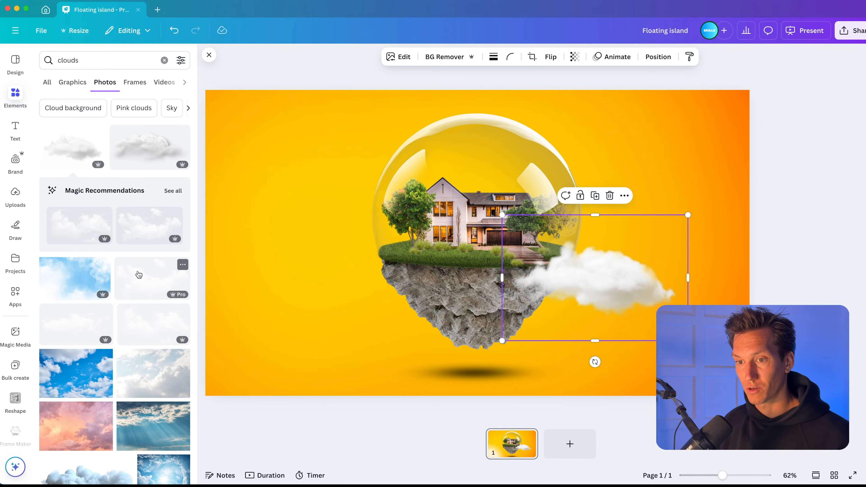
- Add two small wispy clouds, one beside the rock on the left and one on the upper right of the dome
click(139, 275)
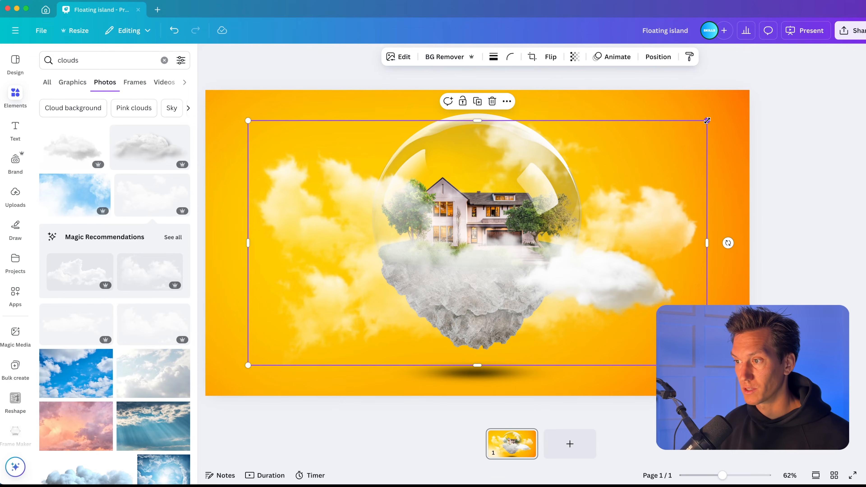
drag(707, 120, 374, 260)
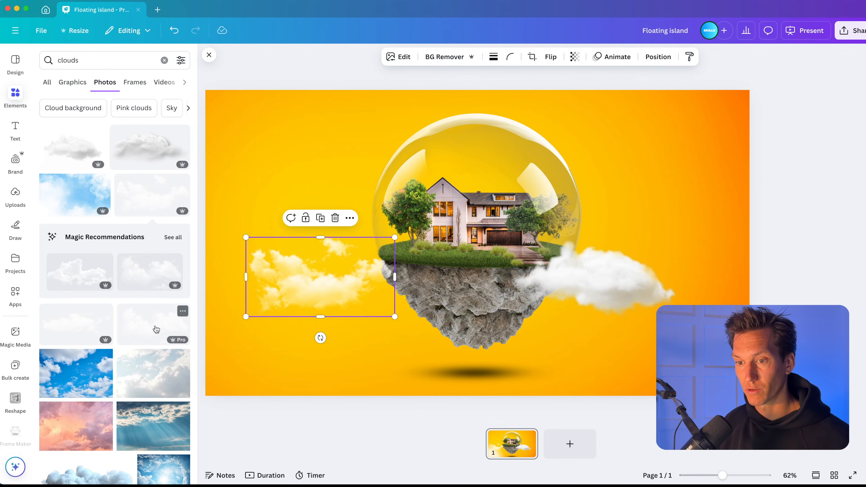
click(156, 330)
drag(693, 122, 389, 292)
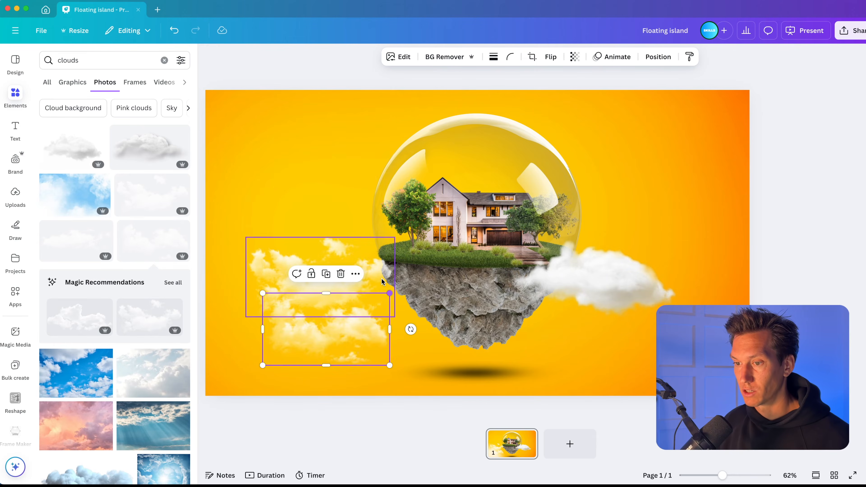
drag(350, 346, 677, 193)
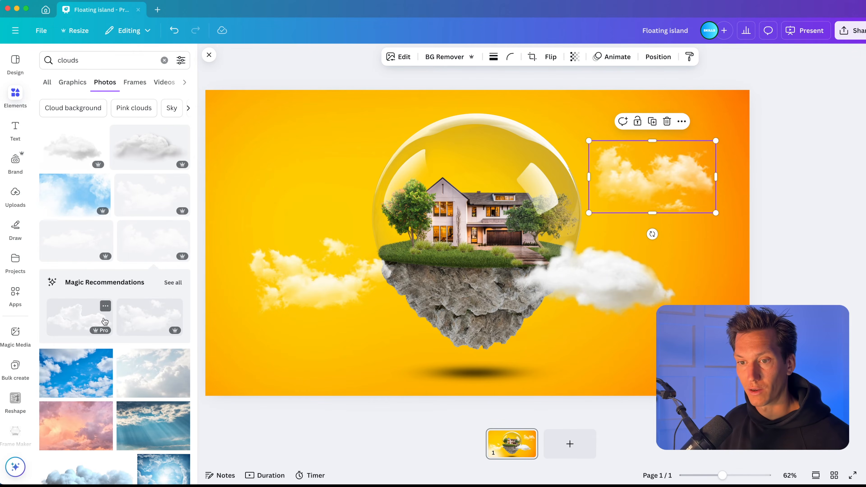
- Add a wide wispy cloud, scaled down on the upper left so it overlaps the dome's edge
click(81, 253)
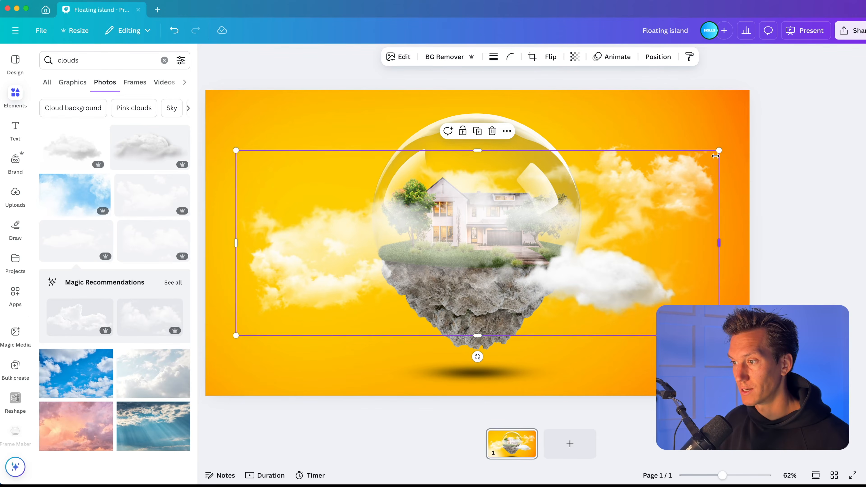
drag(716, 155, 458, 248)
drag(403, 308, 382, 167)
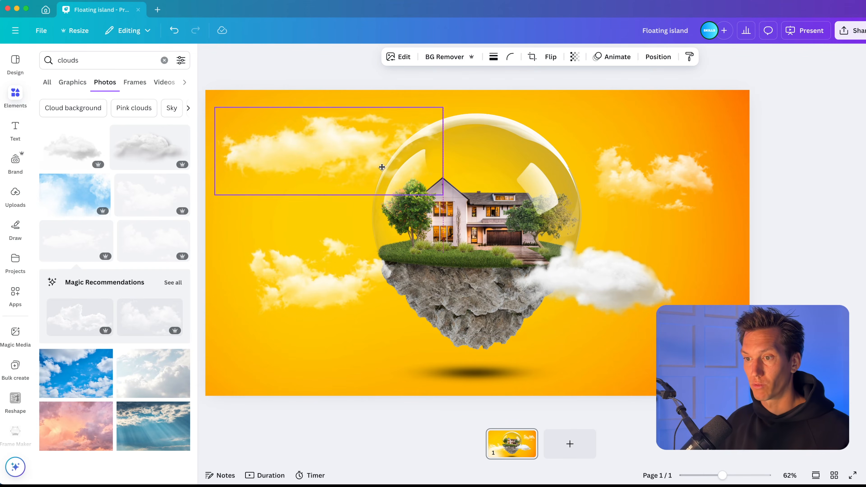
- Delete the dense white cloud and enlarge the upper-right wispy cloud, moved closer so it overlaps the dome's edge
click(638, 315)
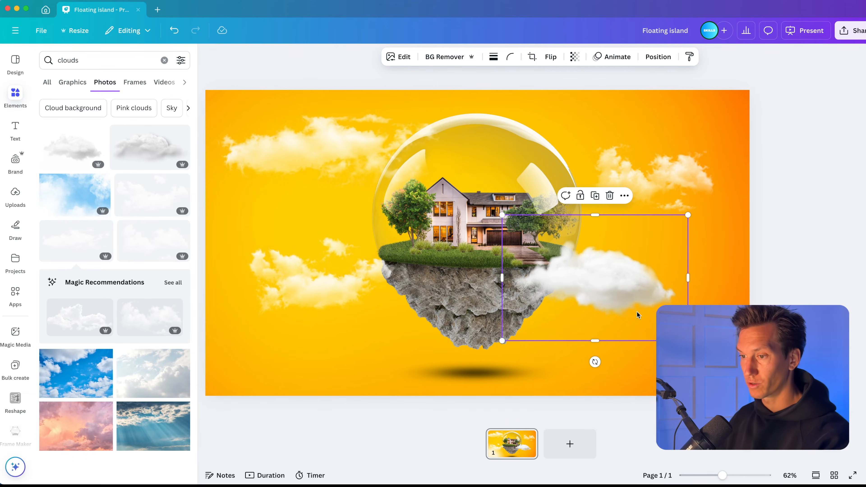
key(Delete)
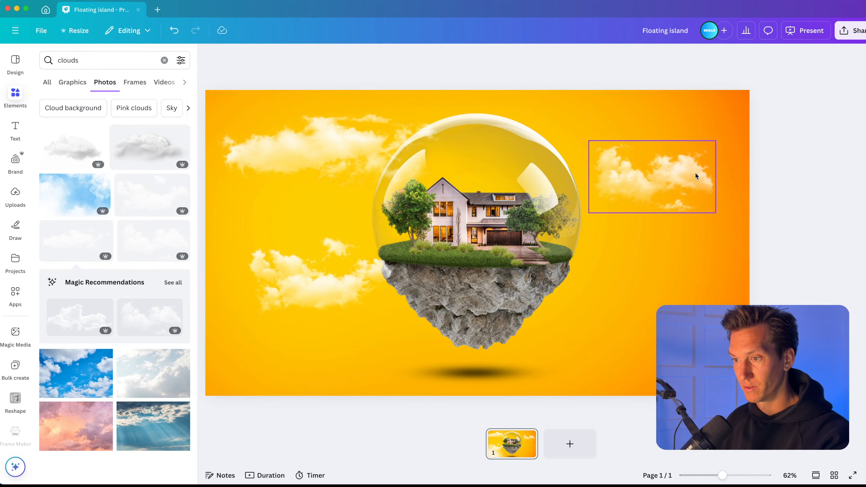
drag(697, 174, 639, 174)
drag(664, 140, 714, 113)
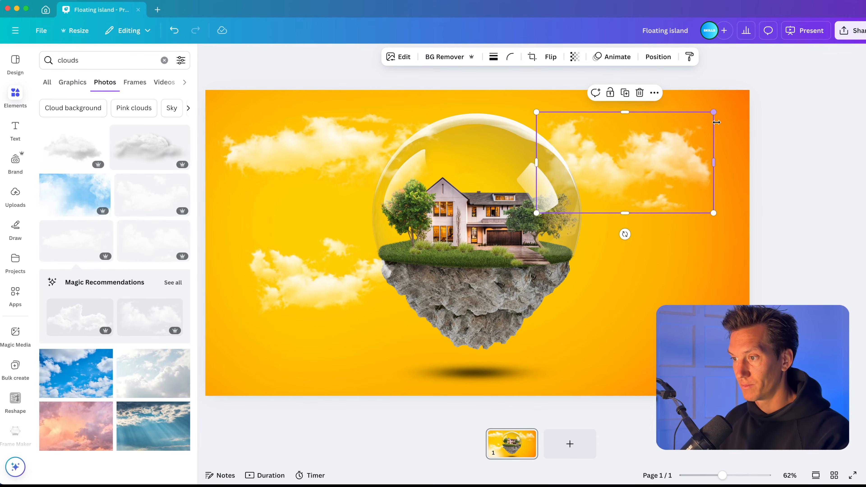
- Lower the upper-right cloud, and shift the upper-left and lower-left clouds inward so they overlap the dome and the rock
drag(659, 169, 659, 200)
drag(366, 166, 389, 170)
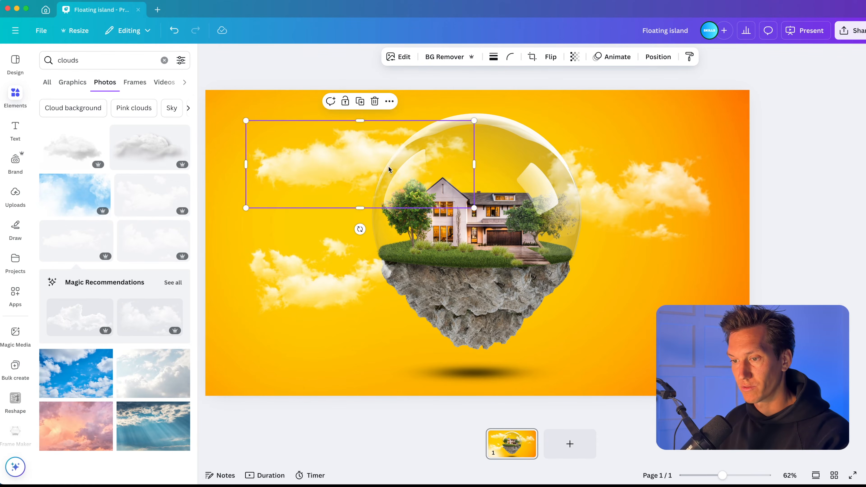
drag(292, 299, 339, 288)
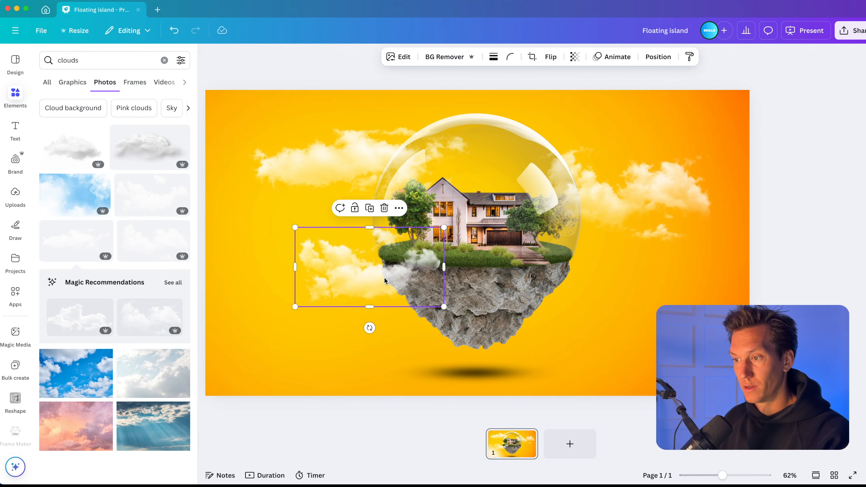
- Duplicate the upper-right cloud, flip the copy horizontally, and scale it down over the lower right side of the rock
click(656, 170)
drag(655, 170, 597, 298)
click(554, 59)
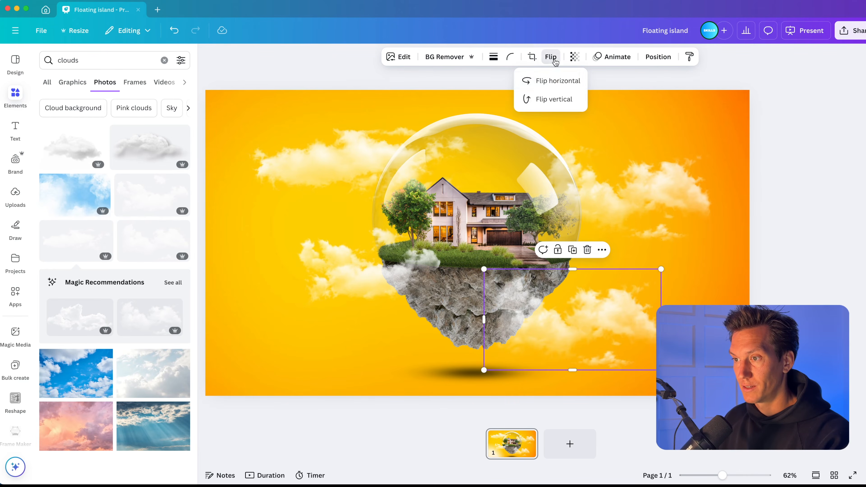
click(551, 81)
drag(663, 270, 613, 303)
drag(576, 342, 585, 312)
- Send the upper-left cloud backward behind the dome and house, and lower it so it passes behind the left tree
click(320, 159)
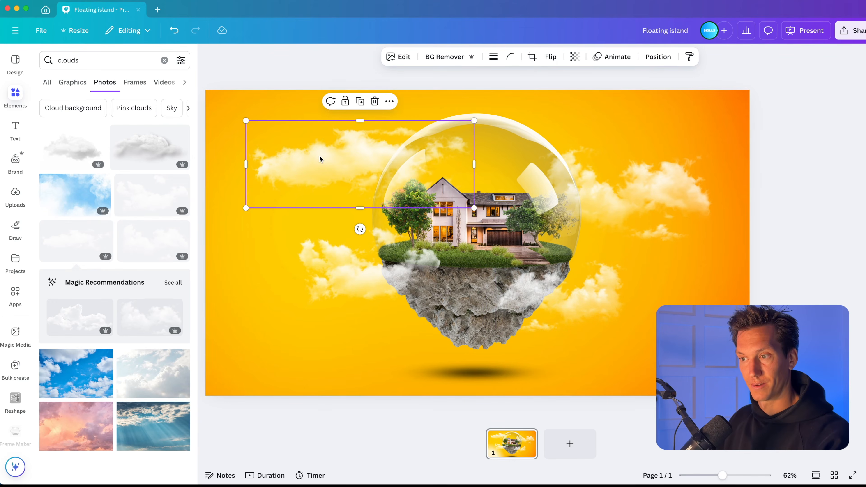
click(659, 59)
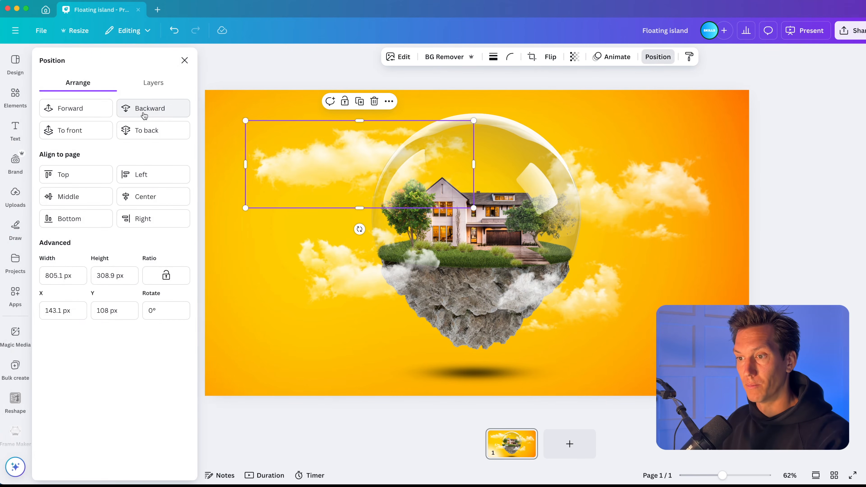
mouse_move(324, 170)
mouse_down()
mouse_move(355, 183)
mouse_move(322, 178)
mouse_up()
click(161, 115)
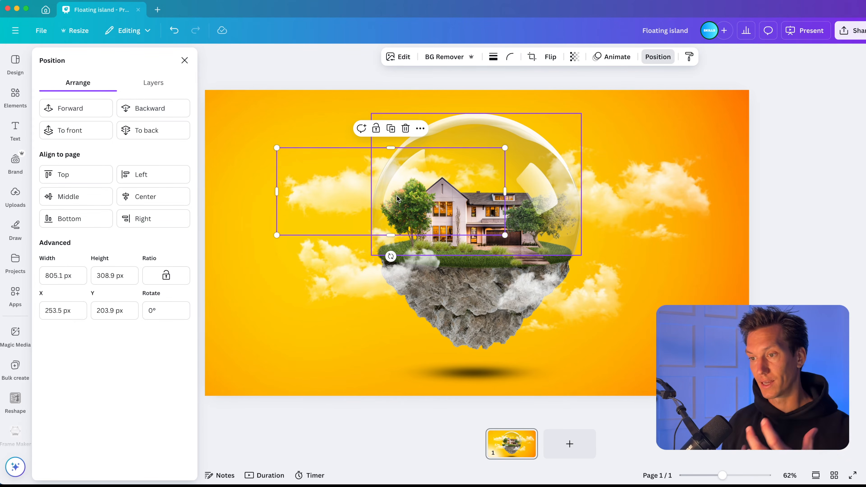
- Move the upper-right cloud further over the dome's edge and nudge the two lower clouds beside the rock
drag(658, 193, 631, 162)
drag(604, 293, 609, 293)
click(368, 295)
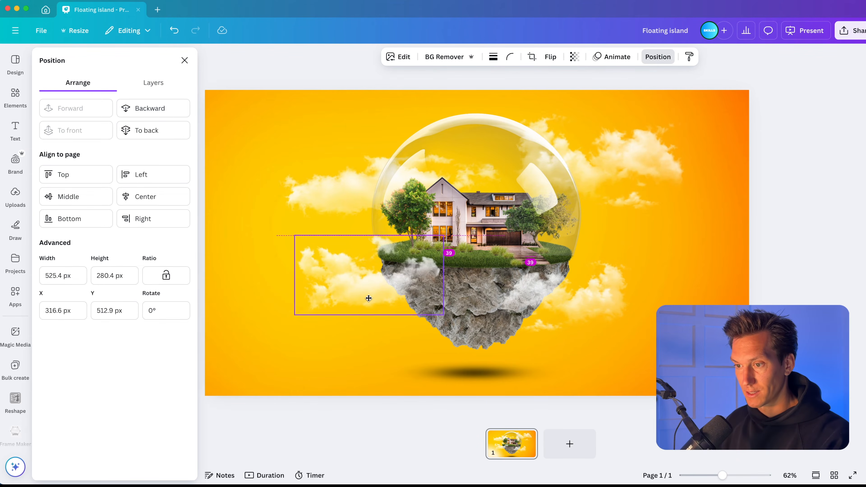
click(759, 262)
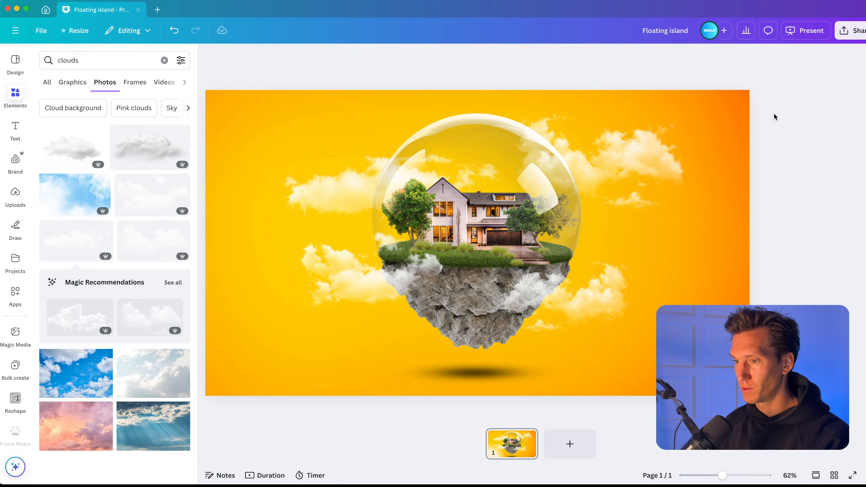
- Group the dome, house, trees, island and shadow, and apply the Rise animation to the group
drag(774, 114, 330, 377)
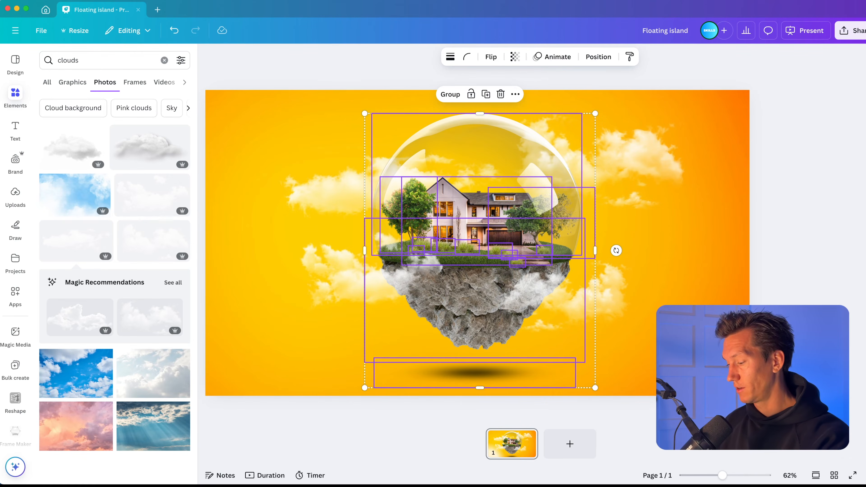
key(super+g)
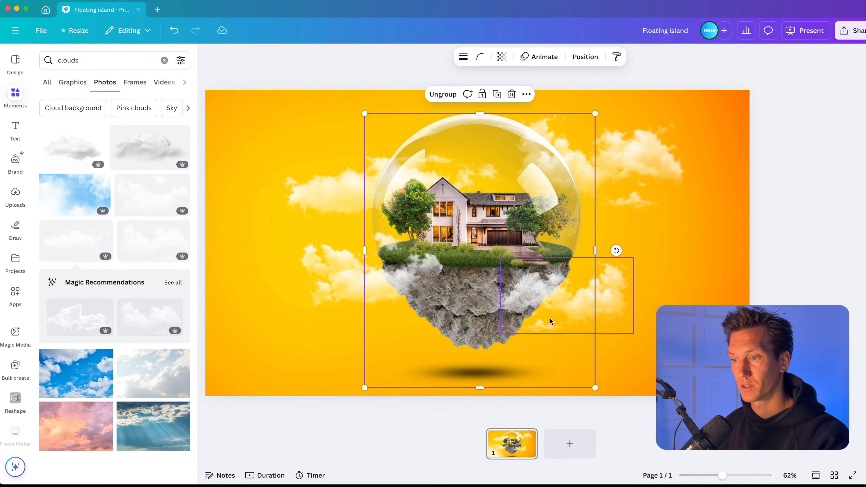
drag(494, 255, 597, 245)
key(super+z)
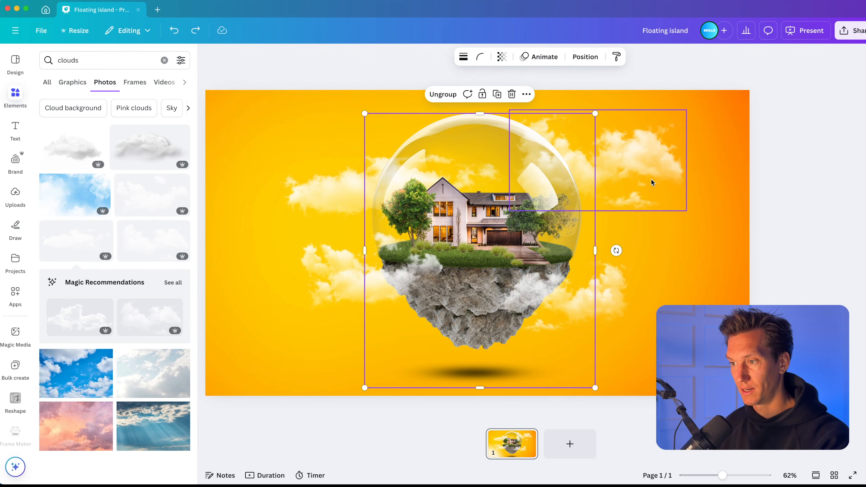
click(545, 61)
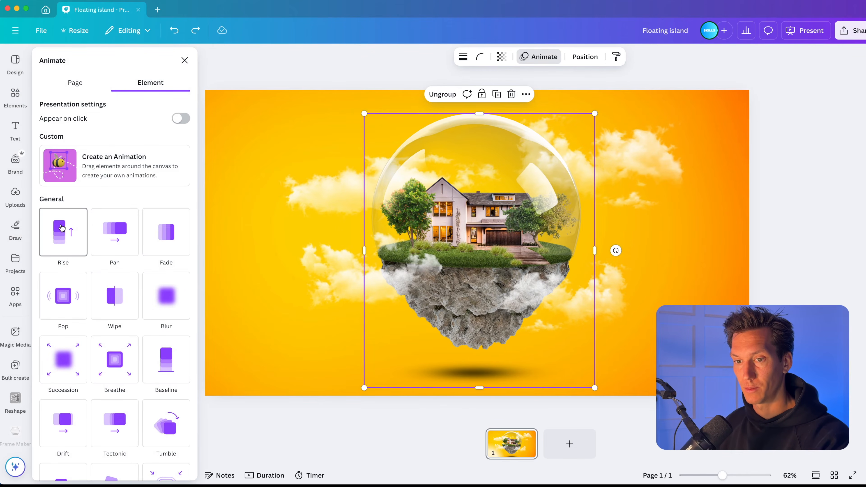
click(62, 233)
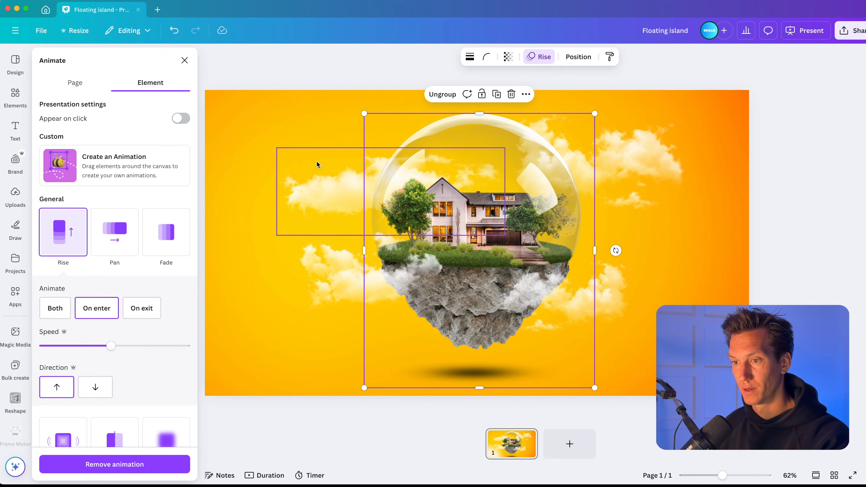
- Apply the Pan animation to all four clouds together
click(314, 203)
shift+click(326, 268)
shift+click(622, 174)
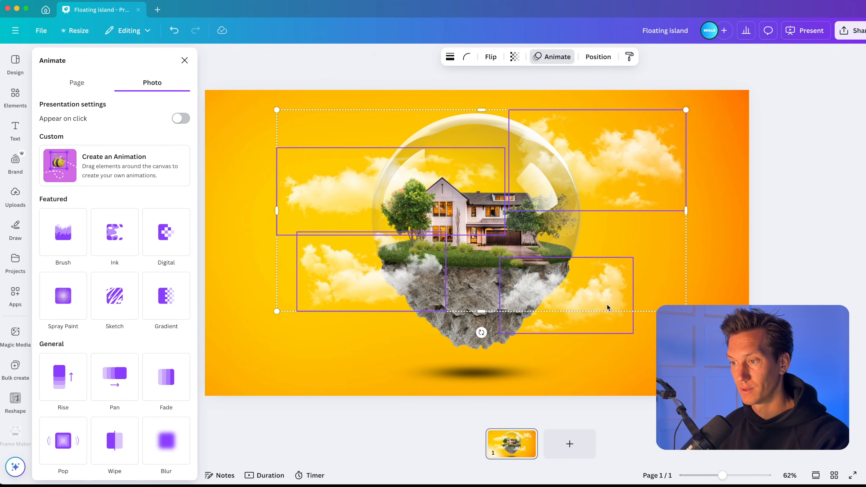
shift+click(608, 306)
scroll(107, 338, down, 2)
click(114, 343)
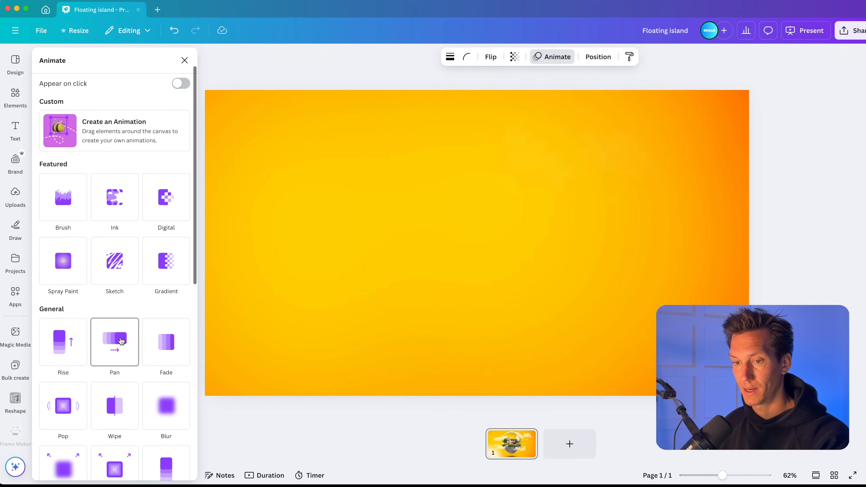
click(763, 267)
- Set the Pan direction of the two clouds on the dome's right side to leftward, and preview the page full screen
click(567, 286)
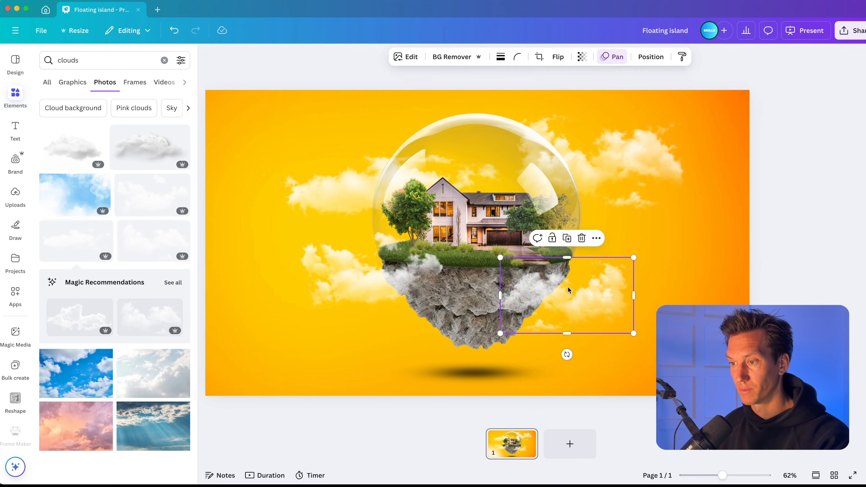
shift+click(658, 168)
click(572, 57)
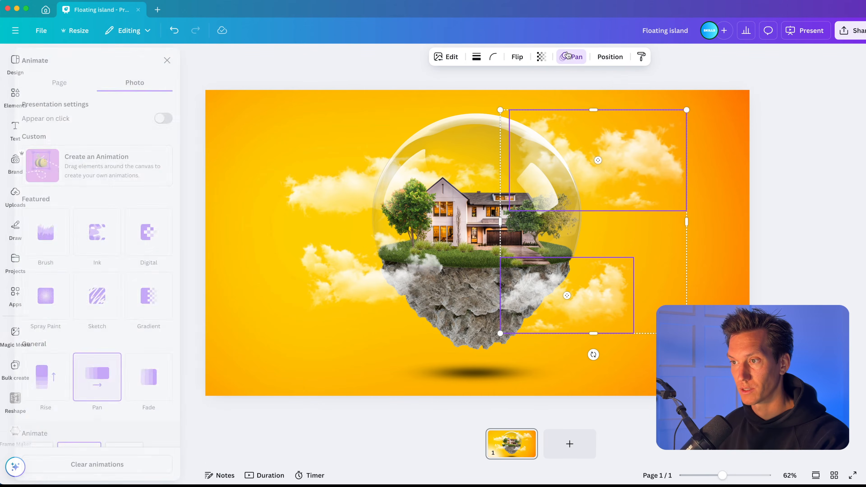
scroll(139, 420, down, 2)
scroll(137, 409, down, 4)
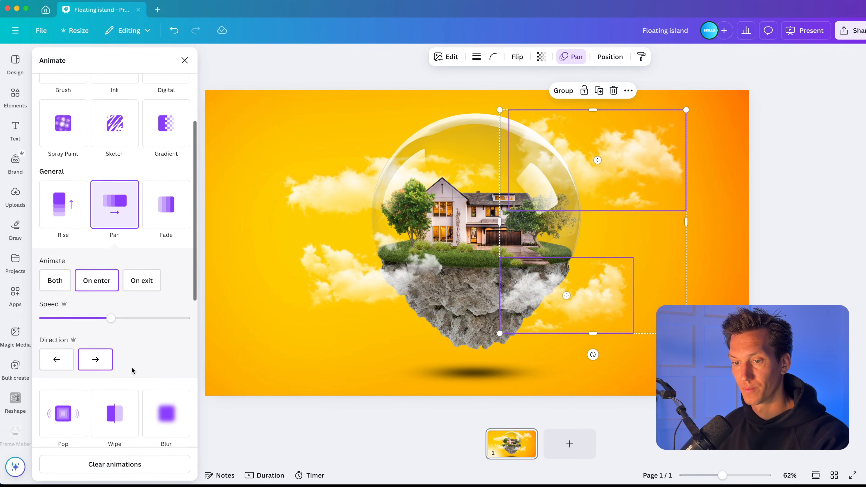
click(56, 330)
click(775, 257)
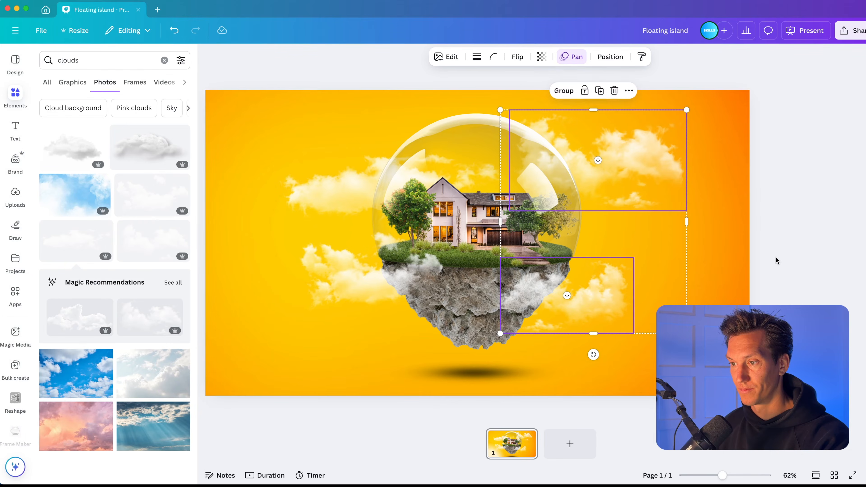
click(853, 475)
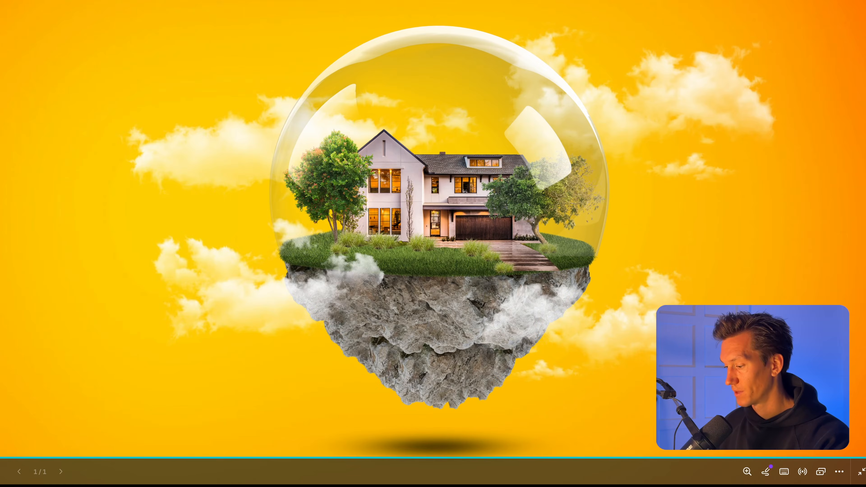
key(Escape)
- Duplicate the page and delete everything except the yellow background from page 1
click(516, 440)
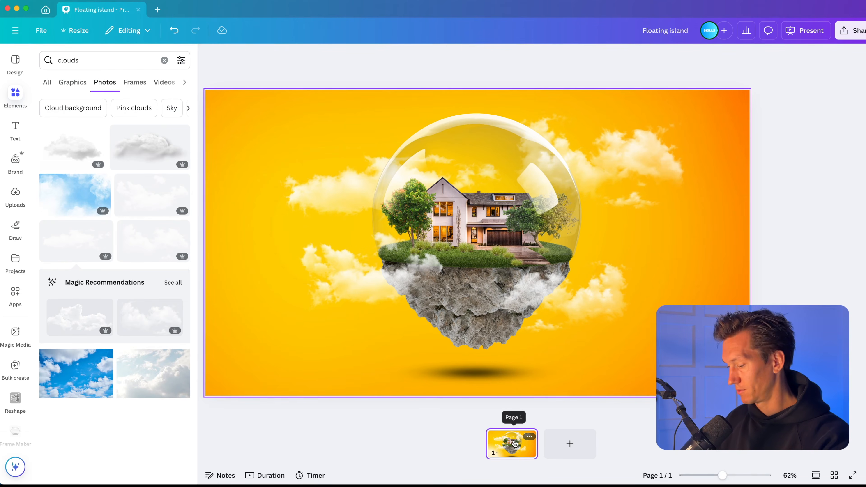
key(super+d)
click(469, 441)
key(super+a)
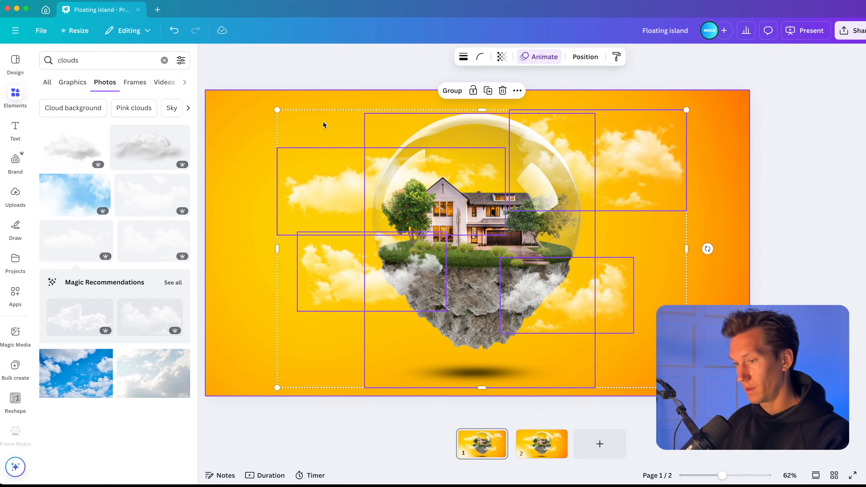
key(Delete)
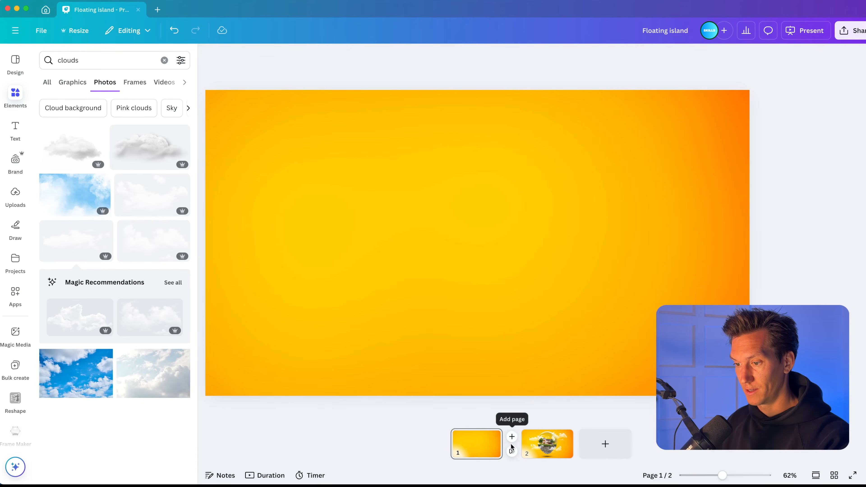
- Check the transition options between the two pages and play the animated presentation full screen
click(511, 452)
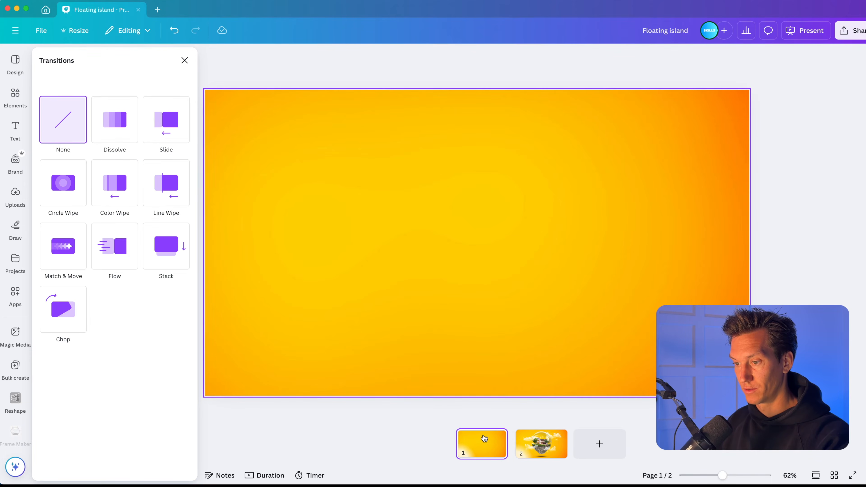
click(852, 476)
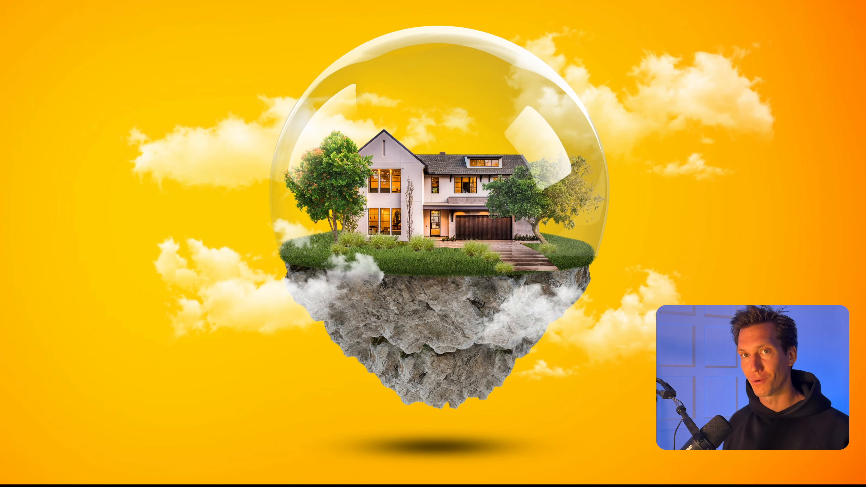
key(Escape)
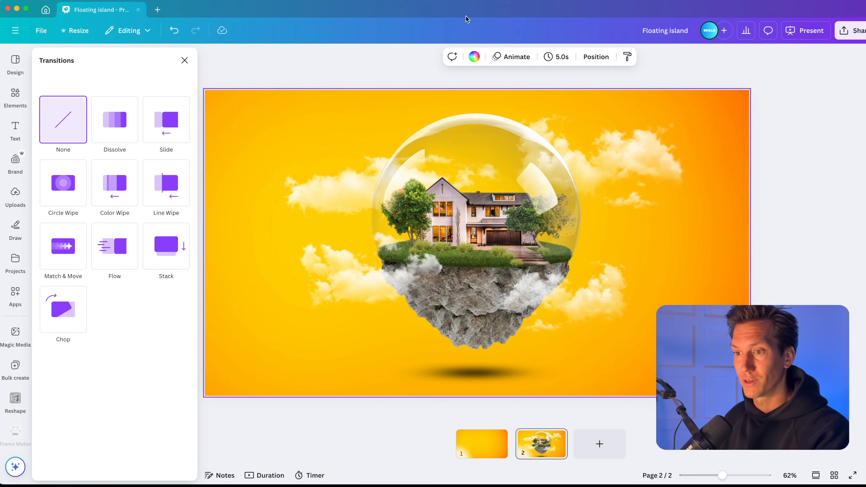
- Create a copy of the design resized to Instagram Story, 1080 × 1920 px, and open the copy
click(315, 99)
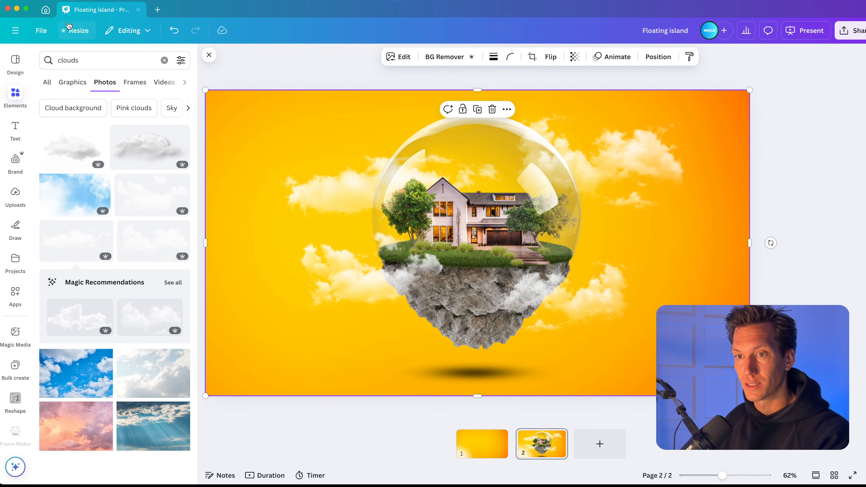
click(70, 29)
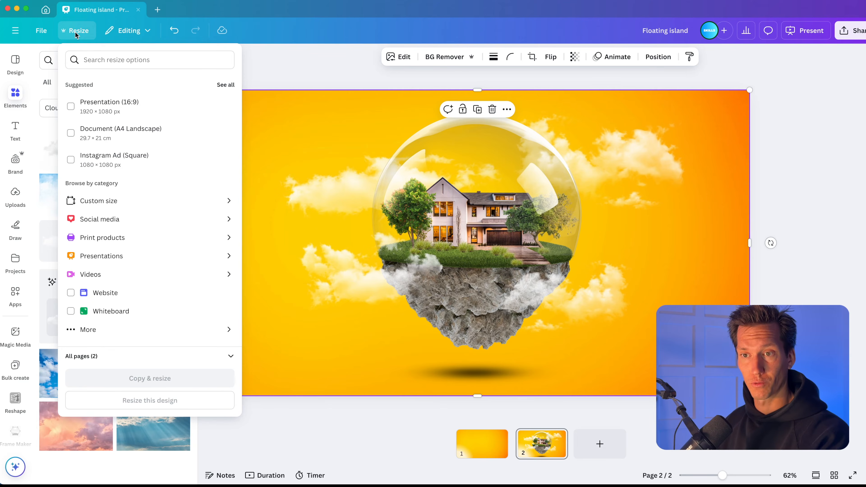
click(118, 225)
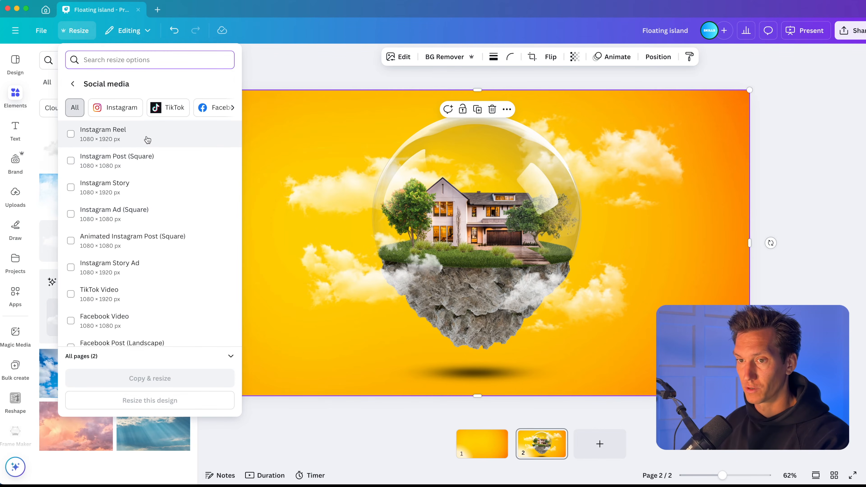
click(171, 195)
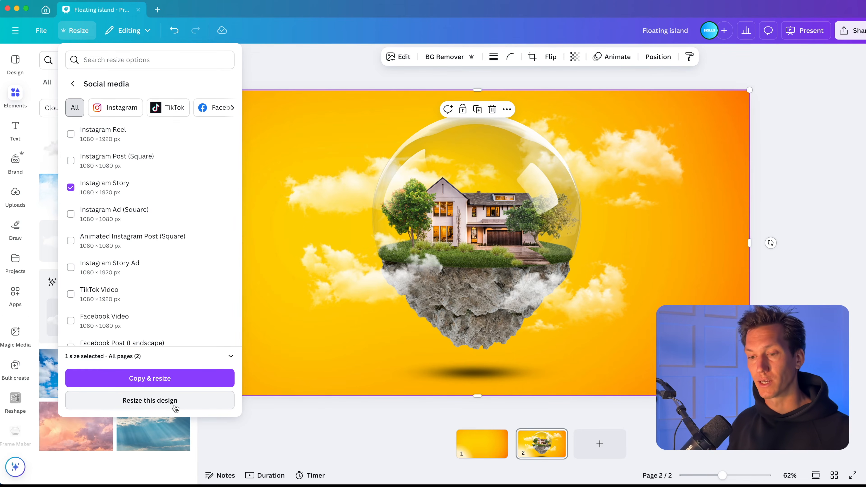
click(168, 399)
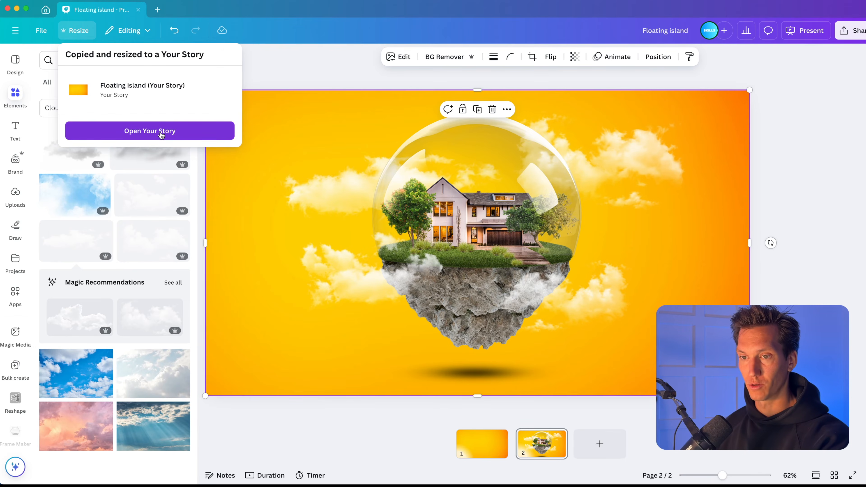
click(161, 136)
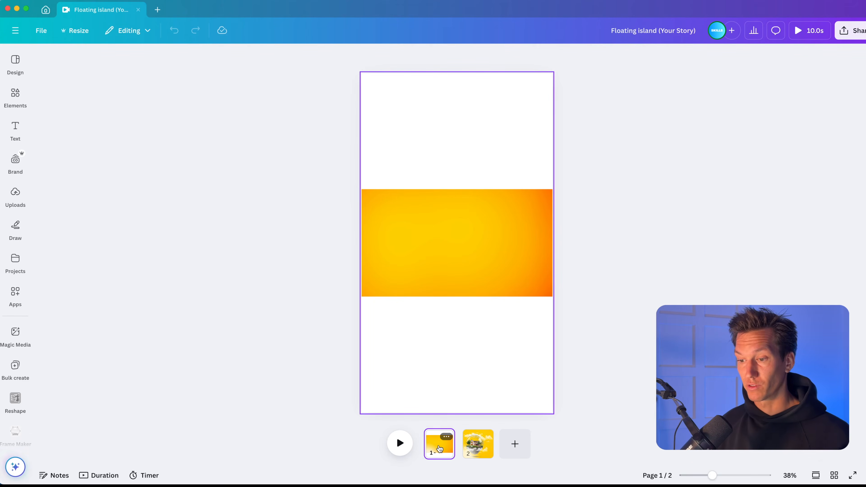
- On page 2 of the story, enlarge the floating island and its clouds together and centre the island across the page width
click(487, 451)
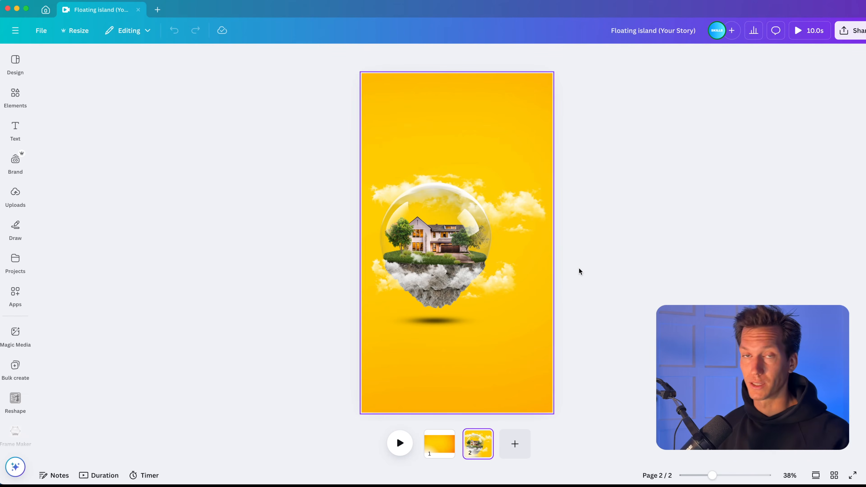
scroll(603, 347, up, 1)
click(443, 235)
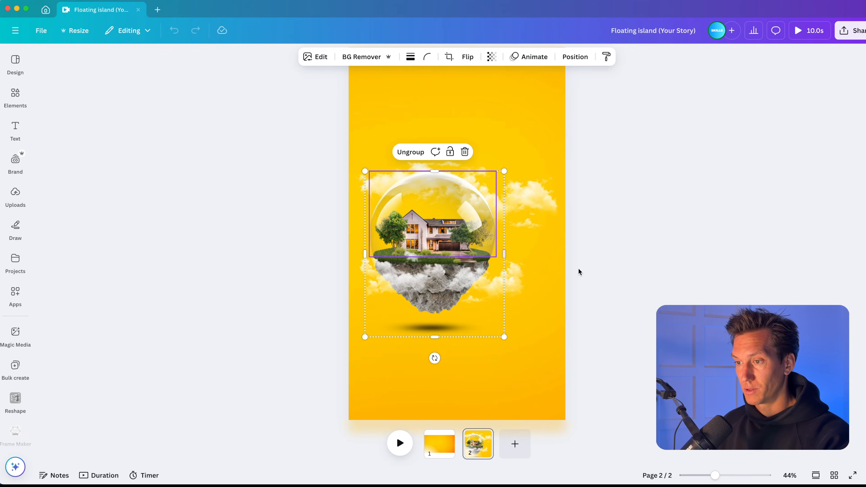
drag(616, 339, 360, 208)
drag(559, 156, 672, 59)
drag(467, 226, 455, 226)
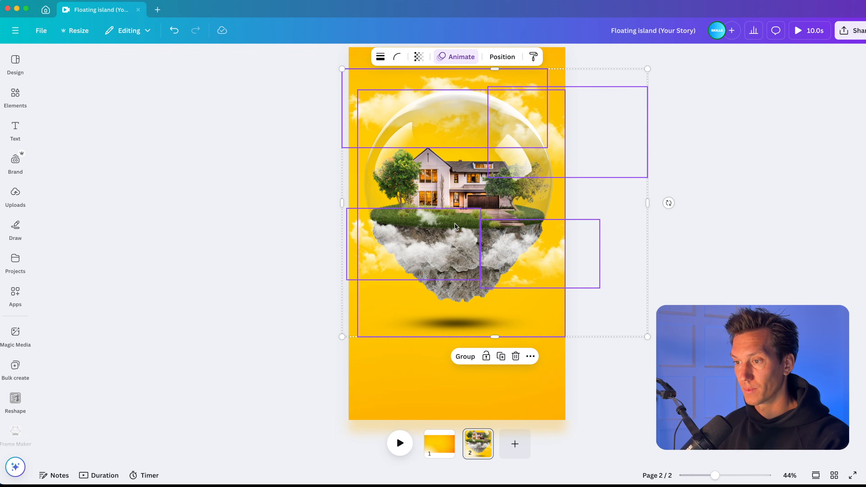
- Ungroup the floating island and move its shadow lower beneath the rock, widening it slightly and keeping it centred
scroll(455, 225, up, 1)
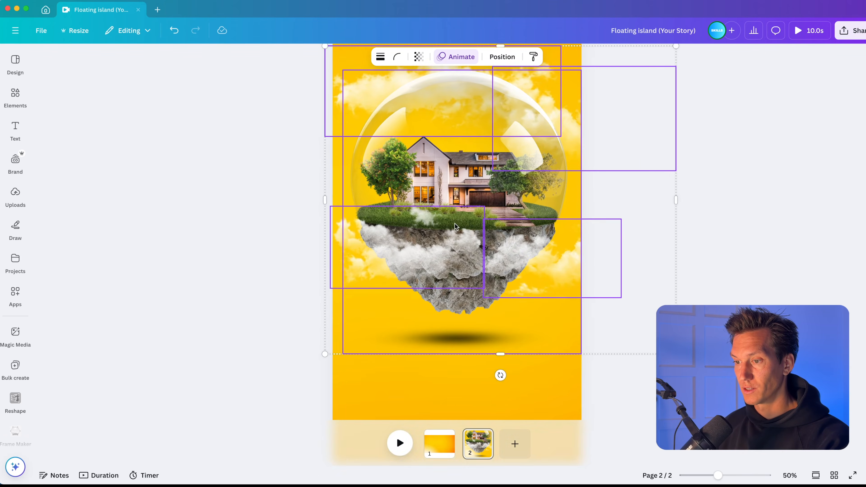
scroll(455, 226, down, 2)
click(662, 231)
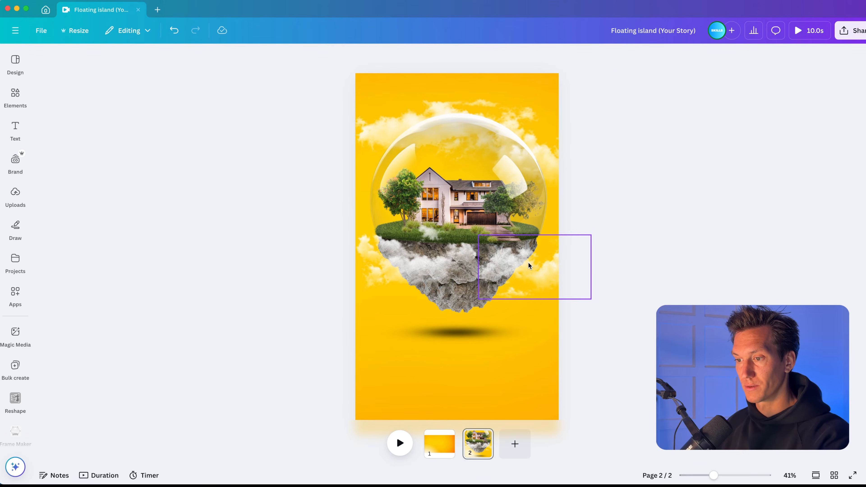
click(529, 266)
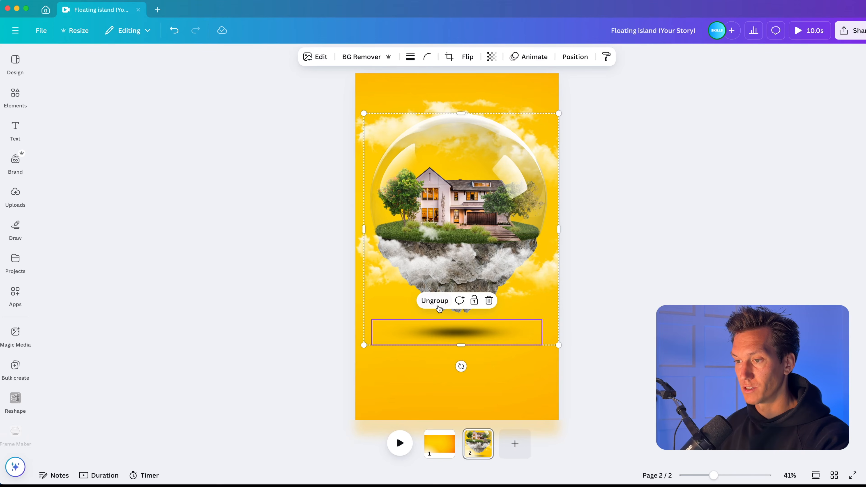
click(435, 301)
click(614, 354)
drag(461, 341, 460, 358)
drag(543, 336, 583, 334)
drag(515, 349, 490, 356)
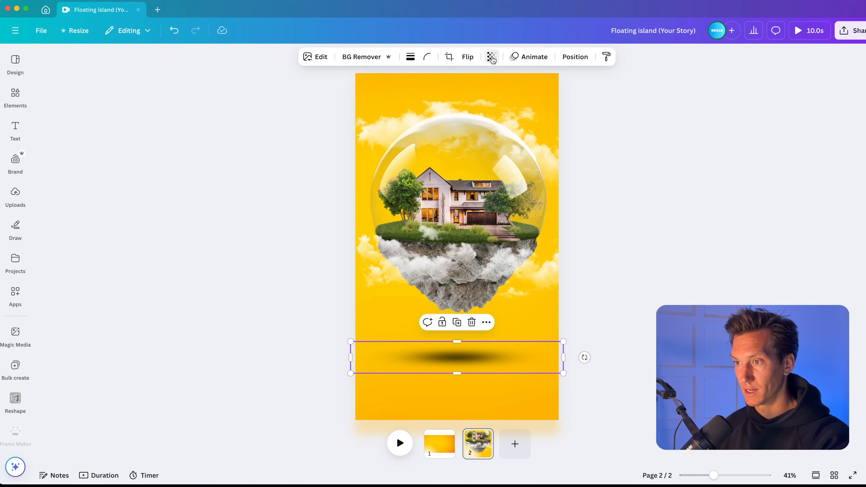
- Set the transparency of the shadow beneath the island to 60
click(492, 58)
drag(510, 98, 484, 95)
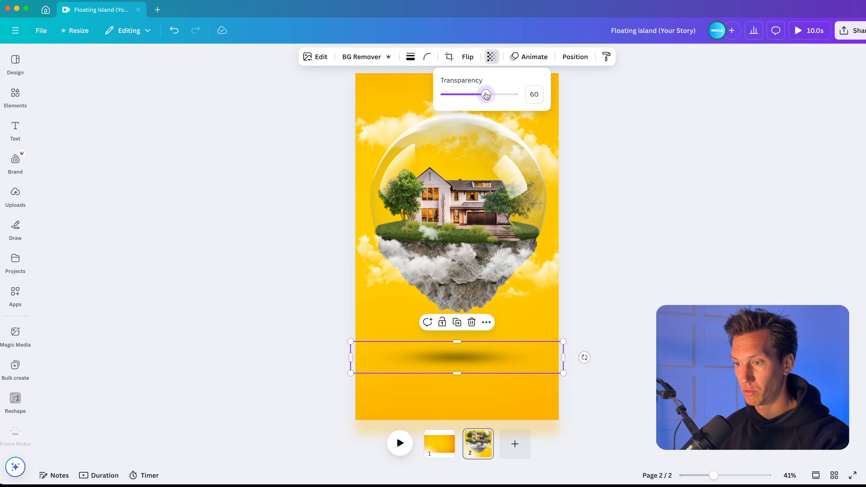
click(588, 228)
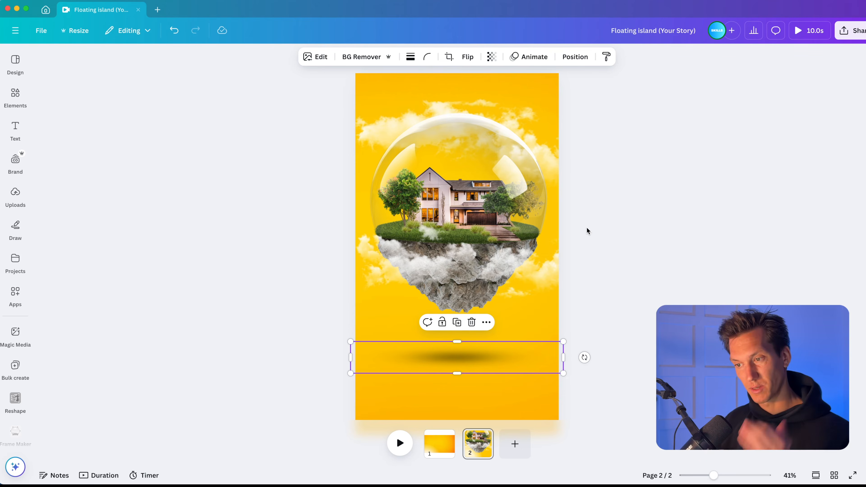
click(604, 231)
- Nudge the lower-left cloud outward, and enlarge the lower-right cloud and reposition it beside the rock's edge
mouse_move(411, 272)
mouse_down()
mouse_move(333, 272)
mouse_move(406, 275)
mouse_up()
drag(530, 279, 557, 289)
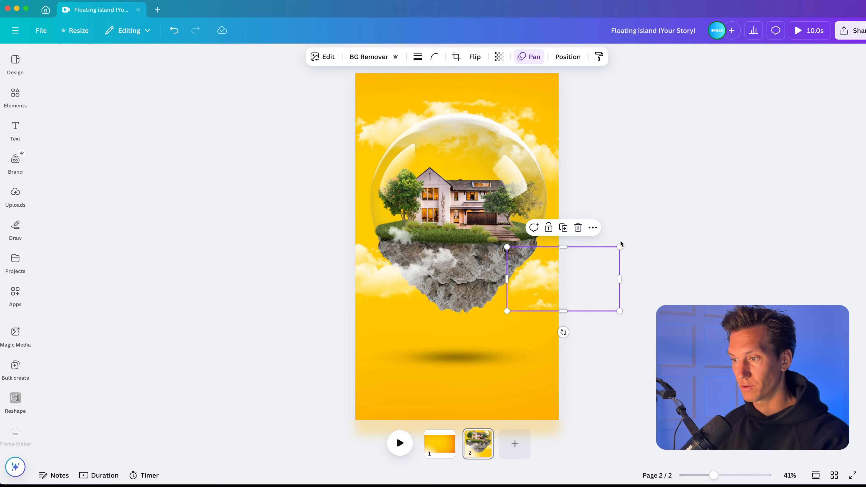
drag(620, 247, 662, 222)
drag(529, 267, 511, 259)
- Move the upper-right cloud down and outward, and shift the upper-left cloud further left past the page edge
click(536, 114)
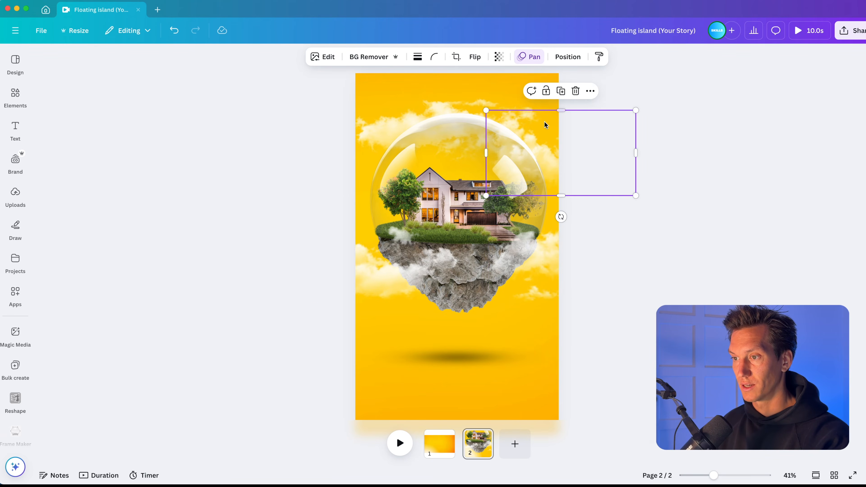
drag(545, 125, 564, 139)
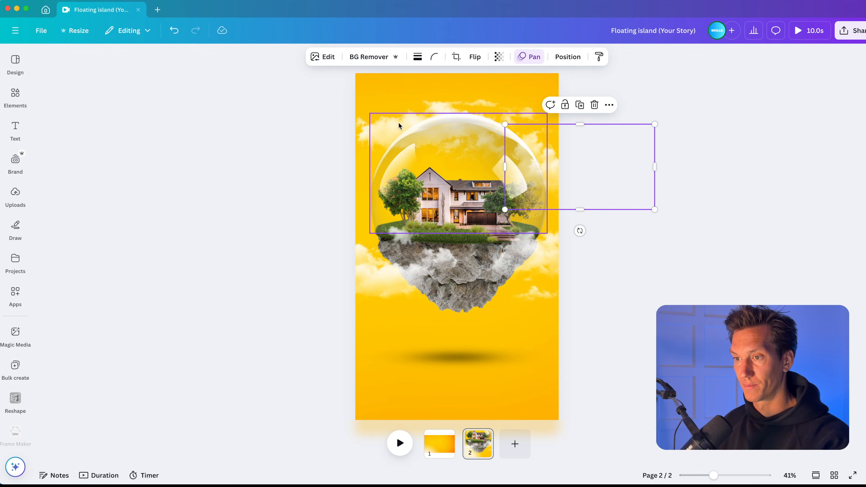
drag(399, 126, 313, 137)
- Shift the lower-left cloud inward and position the lower-right cloud so that it just overlaps the rock's right edge
drag(373, 280, 395, 278)
drag(539, 256, 583, 277)
scroll(547, 251, up, 10)
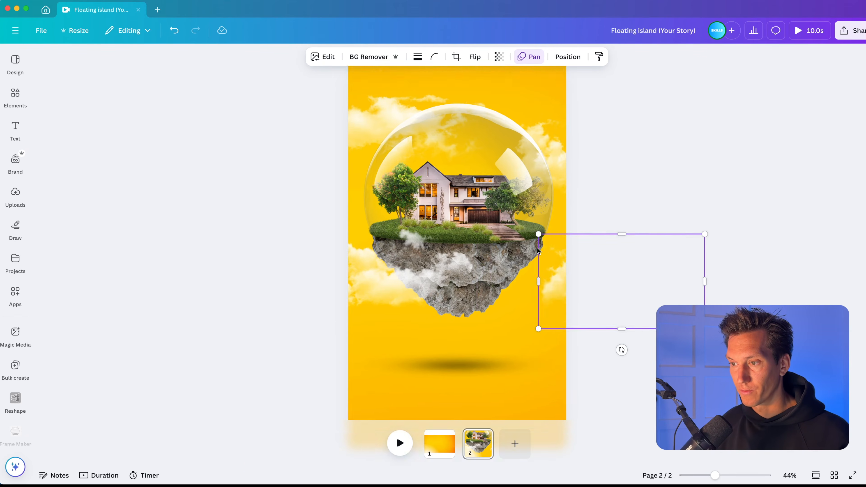
click(702, 186)
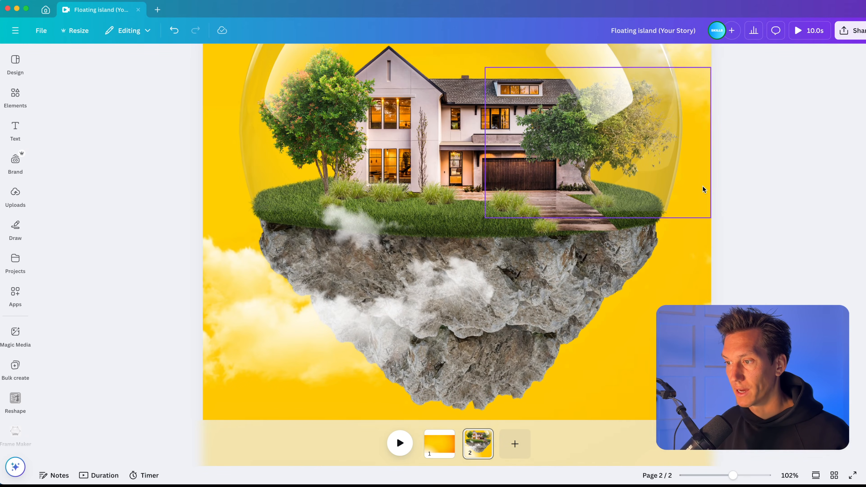
scroll(665, 214, down, 5)
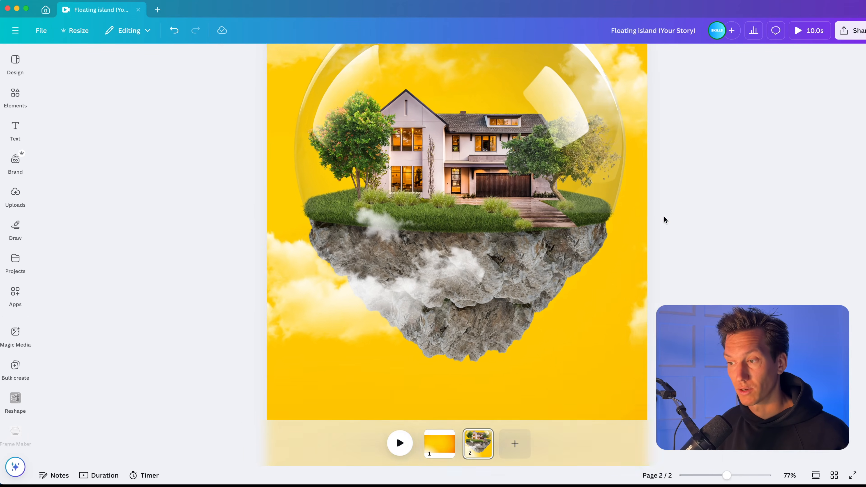
click(572, 271)
click(558, 262)
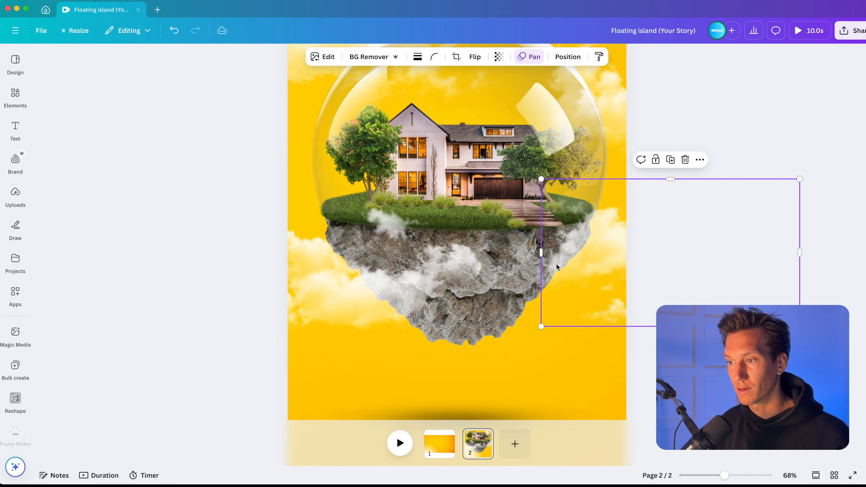
scroll(531, 257, up, 5)
scroll(637, 181, down, 5)
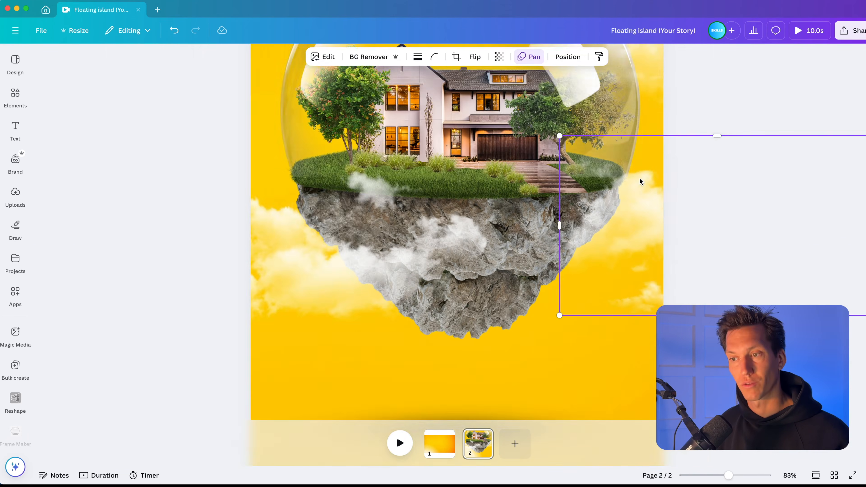
click(749, 99)
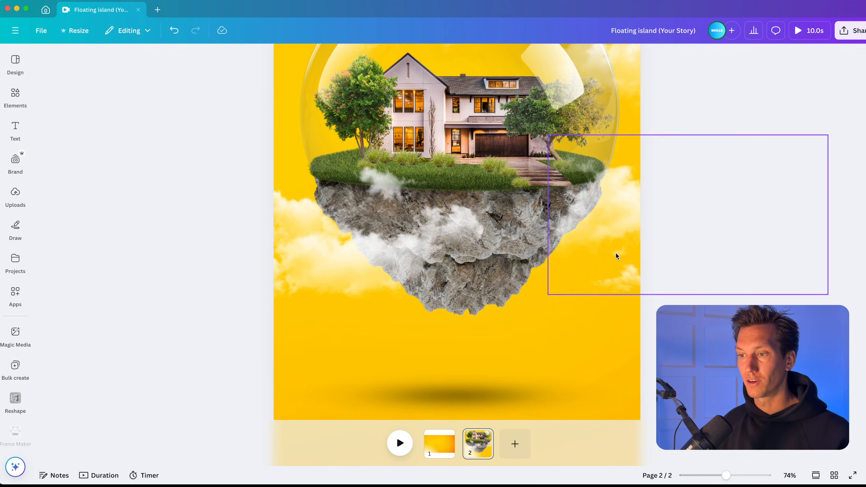
- Select the island, dome and clouds together and nudge them slightly lower on the page
scroll(536, 334, down, 3)
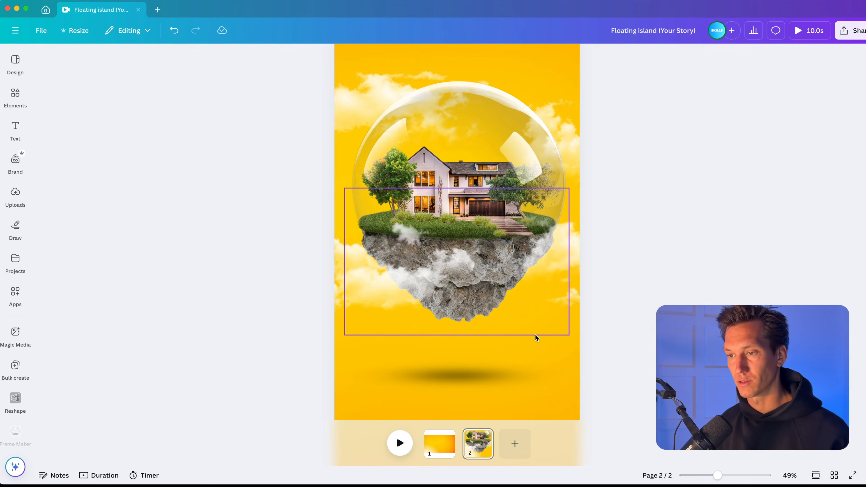
scroll(630, 332, down, 3)
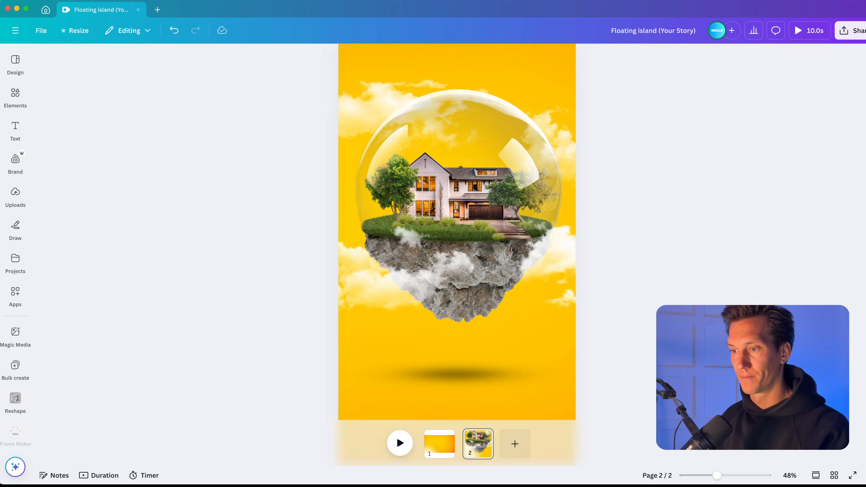
drag(631, 332, 362, 122)
drag(429, 145, 425, 154)
click(713, 185)
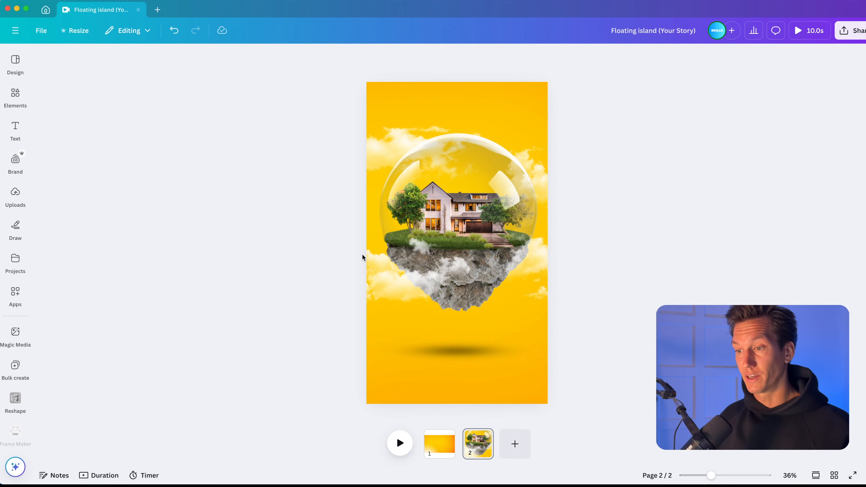
scroll(363, 258, up, 3)
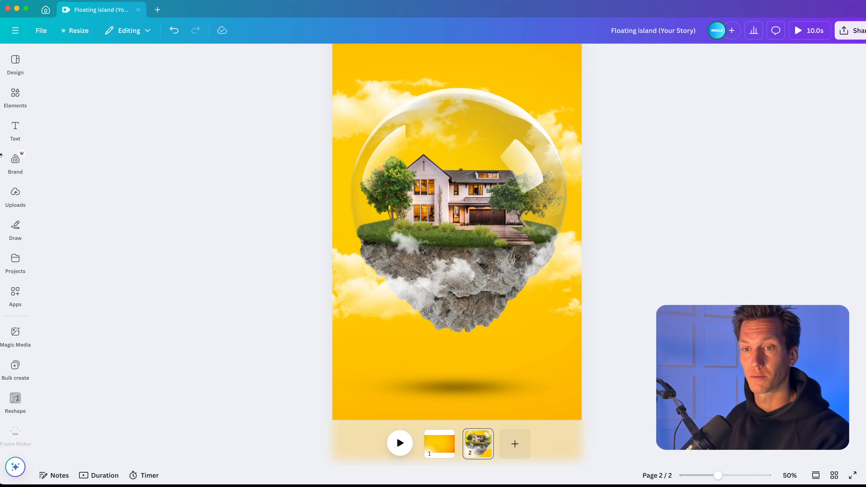
click(15, 129)
click(88, 157)
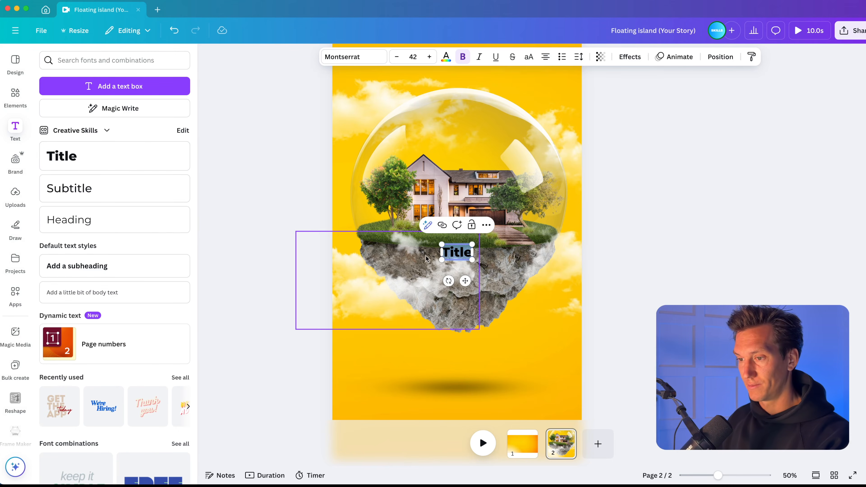
text(www.yourco)
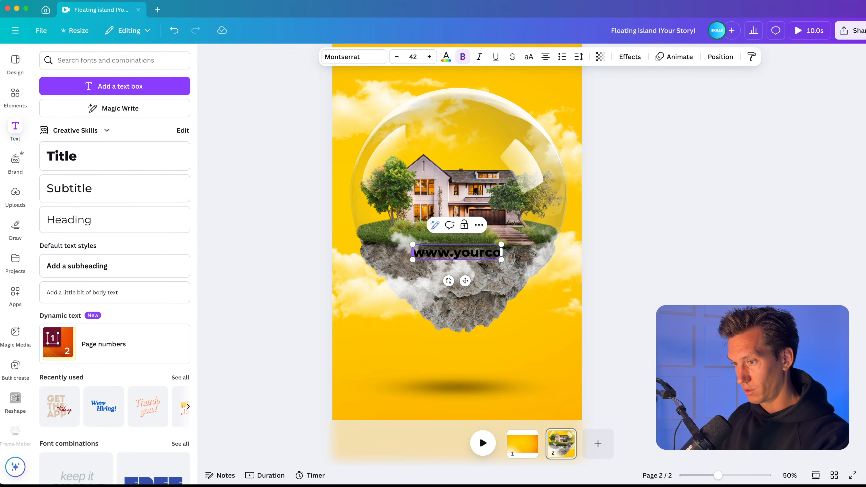
text(mpany.com)
click(651, 283)
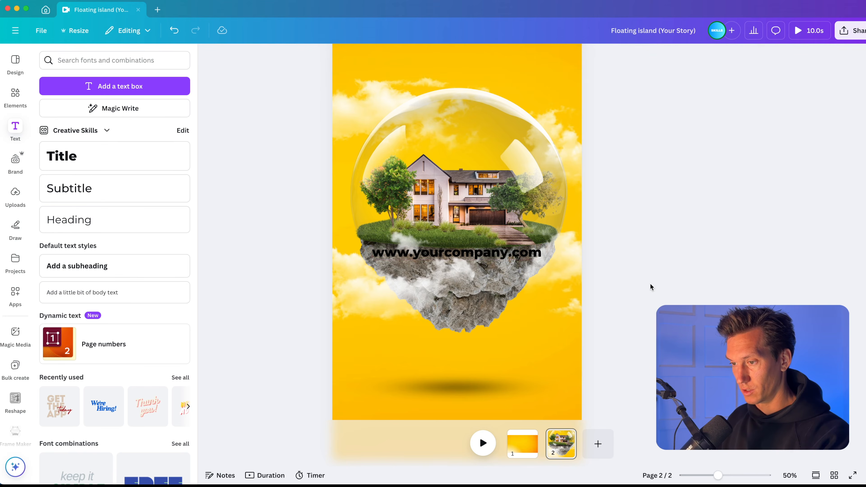
drag(507, 256, 490, 406)
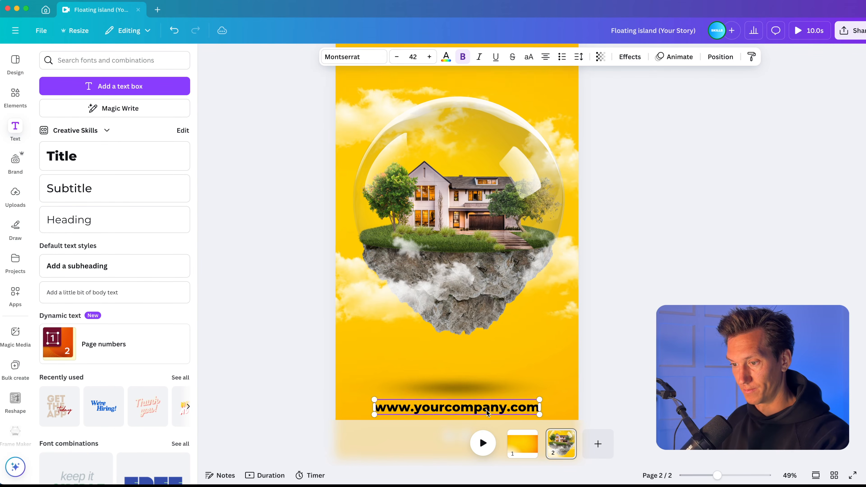
- Delete the plain yellow first page of the story
click(529, 450)
key(Delete)
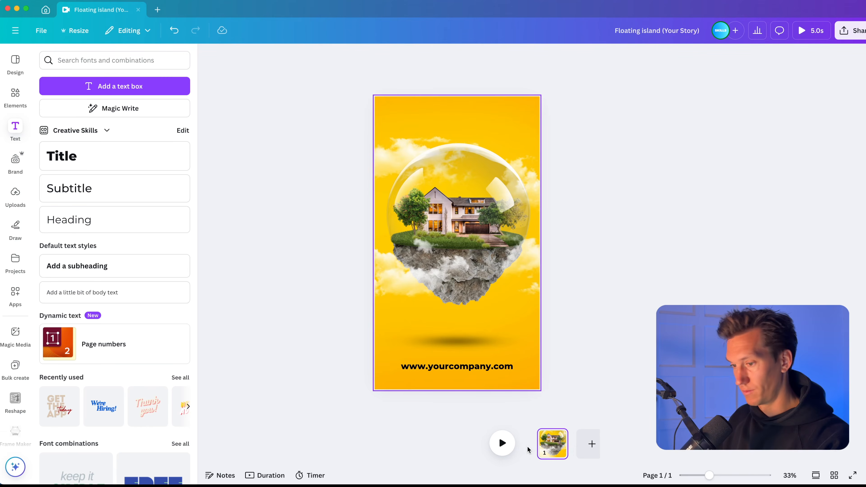
- Change the font of the website address to Agrandir Grand Regular
click(481, 365)
click(348, 59)
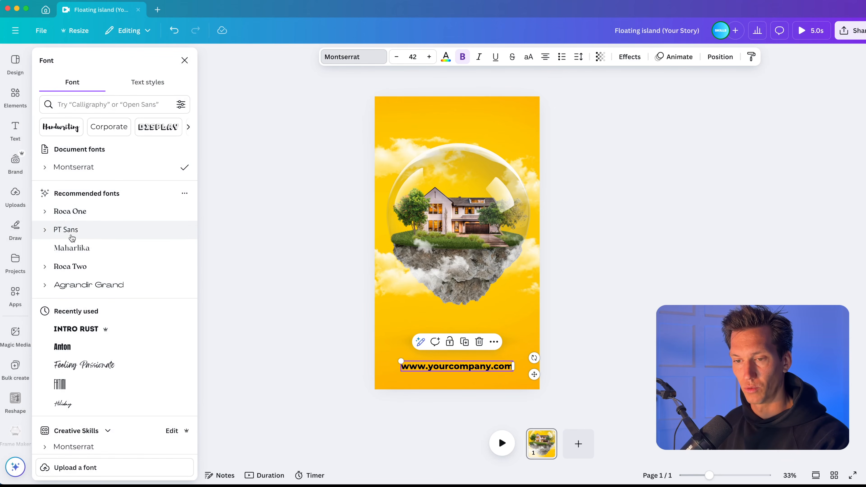
scroll(48, 239, down, 1)
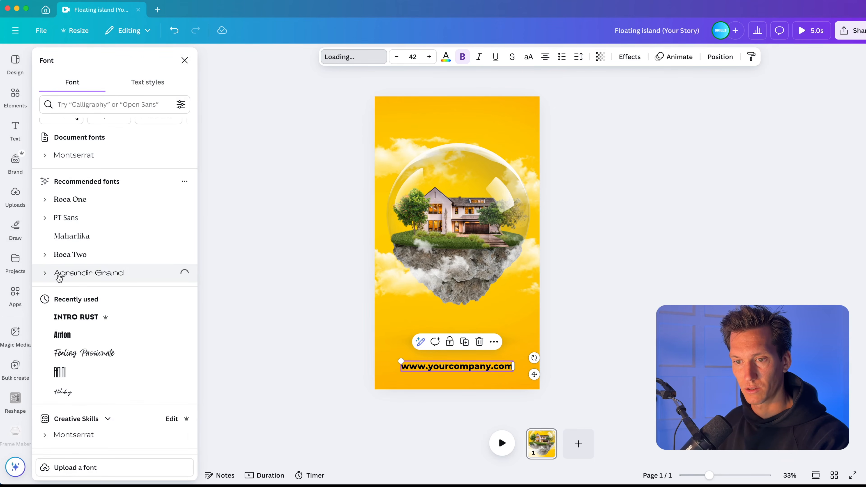
click(45, 273)
click(71, 294)
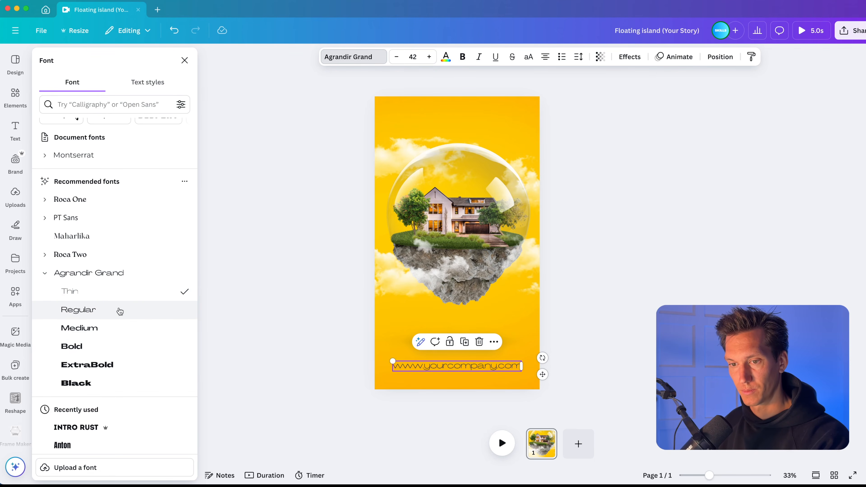
click(120, 310)
- Colour the website address with the dark grey brand swatch and scale the text down slightly
click(441, 58)
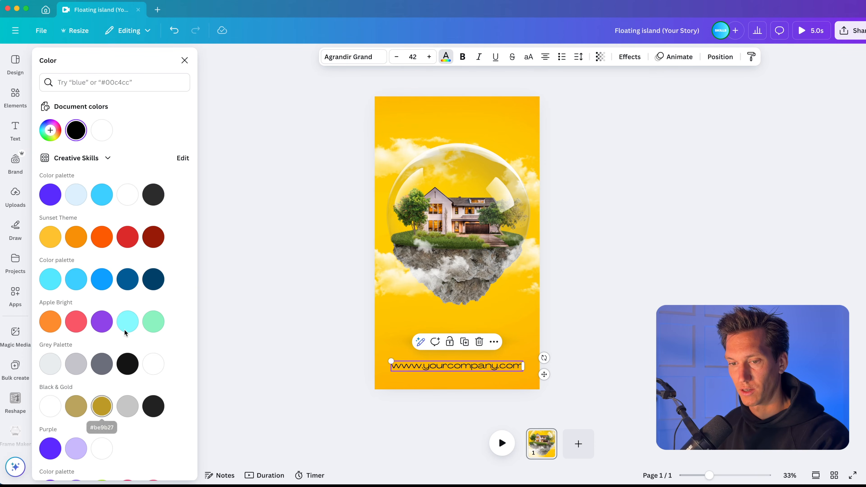
click(158, 195)
drag(391, 361, 400, 361)
- Add a second Title-style text reading "ISLAND" in the Agrandir Grand ExtraBold font
click(16, 129)
click(62, 155)
click(354, 57)
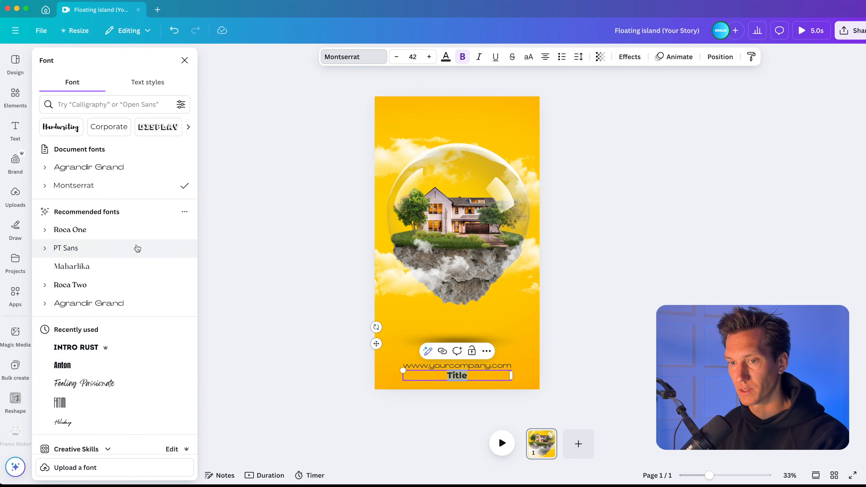
click(88, 302)
click(47, 304)
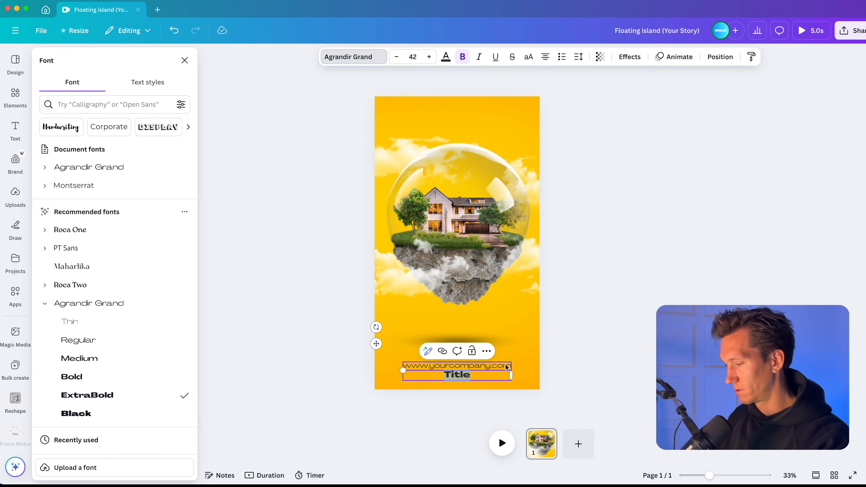
text(Is)
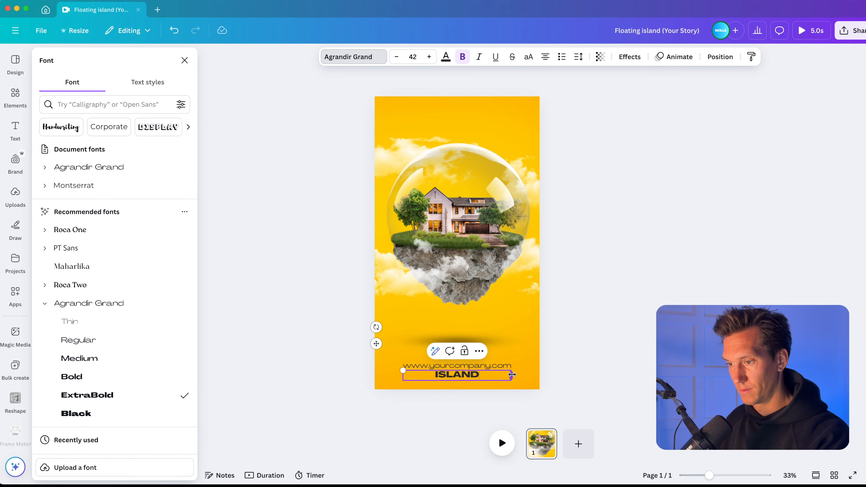
- Narrow the ISLAND text box, enlarge the text to size 116 and place it centred above the dome
drag(511, 376, 484, 374)
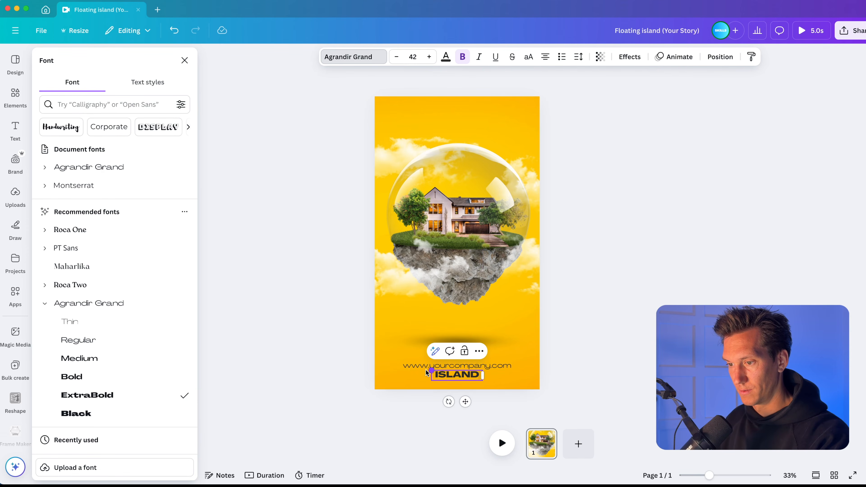
drag(430, 371, 386, 361)
click(636, 329)
click(608, 354)
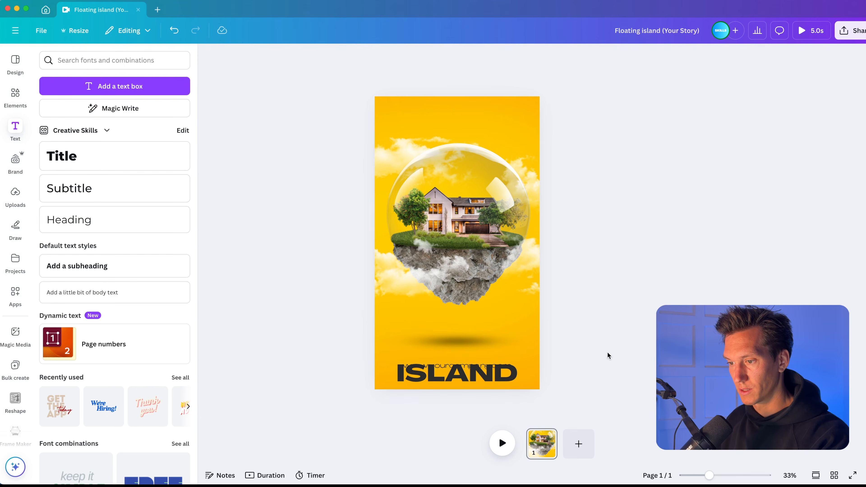
drag(457, 373, 457, 146)
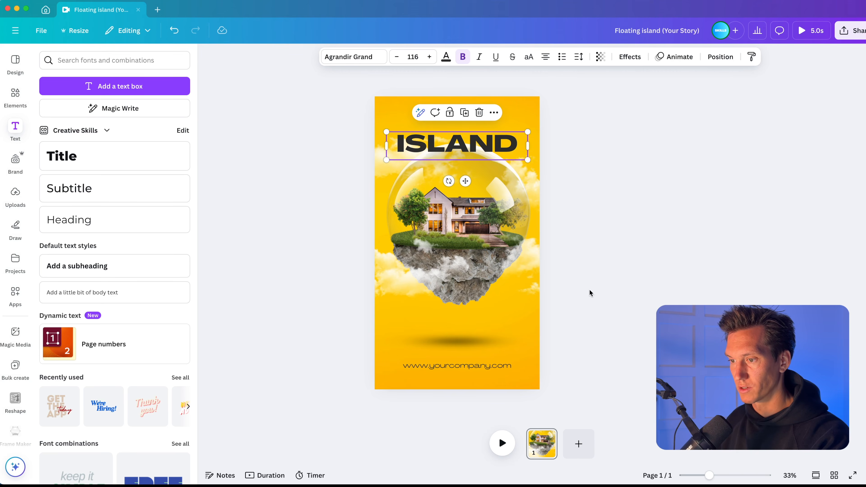
- Move the floating-island composition slightly down below the ISLAND title and raise its ground shadow clear of the website address
drag(596, 330, 382, 166)
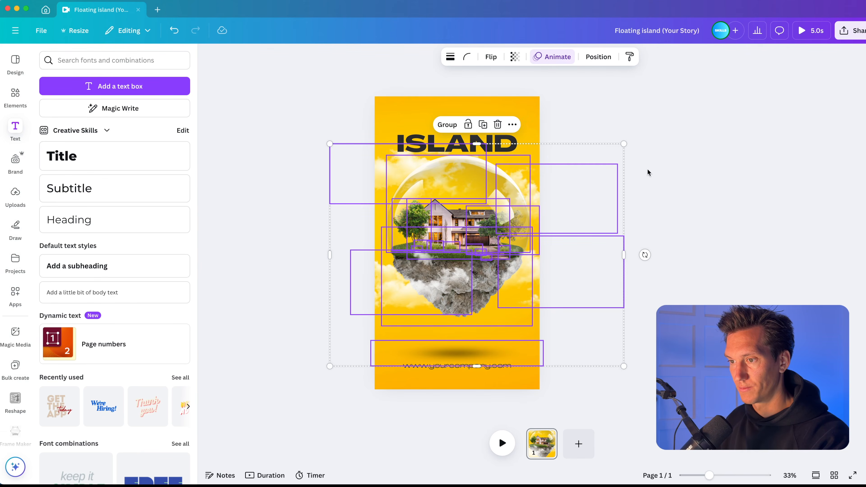
click(678, 167)
click(509, 356)
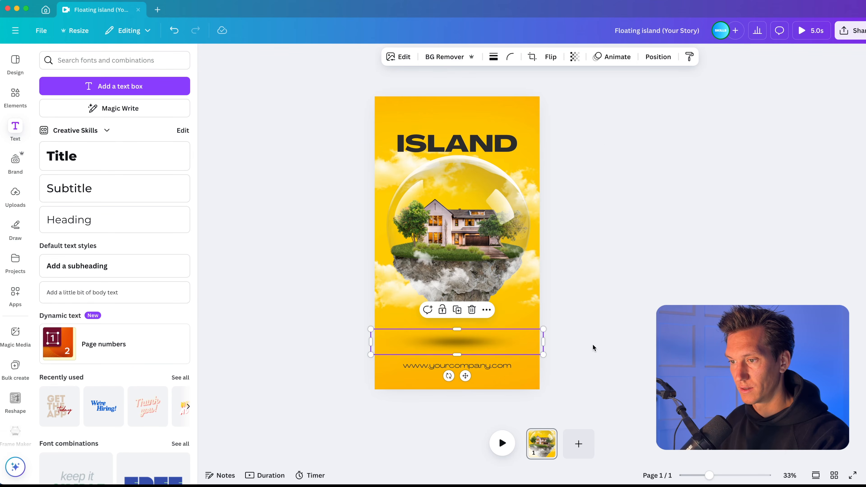
drag(593, 344, 353, 171)
drag(461, 176, 460, 184)
click(725, 211)
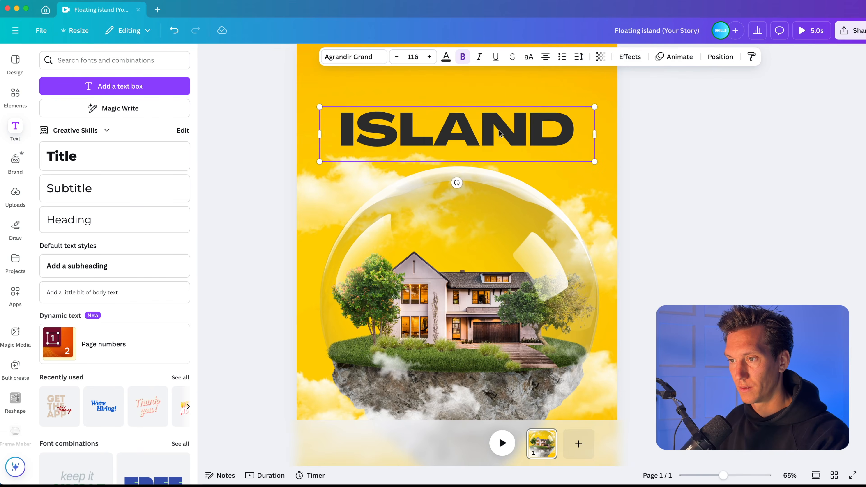
- Reposition the ISLAND title closer to the dome, duplicate it directly above and replace the copy's text with "floating"
drag(500, 133, 501, 109)
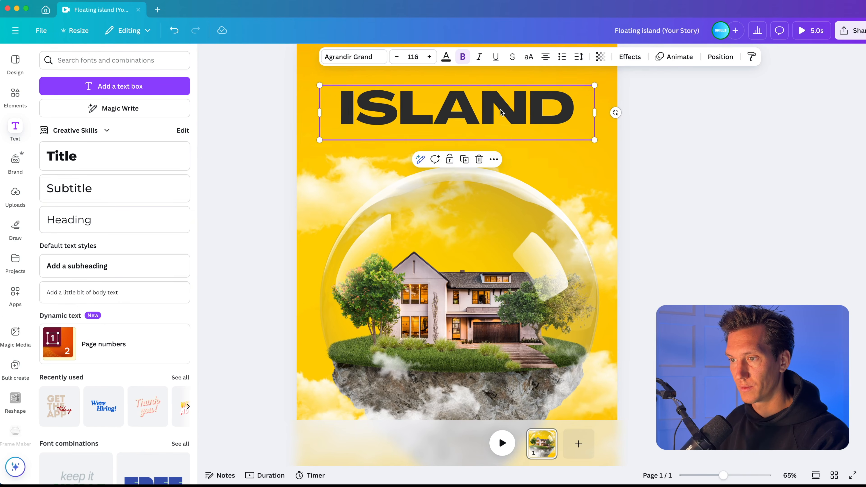
scroll(500, 111, down, 2)
drag(496, 141, 494, 158)
alt+drag(494, 158, 493, 107)
double_click(493, 107)
text(floating)
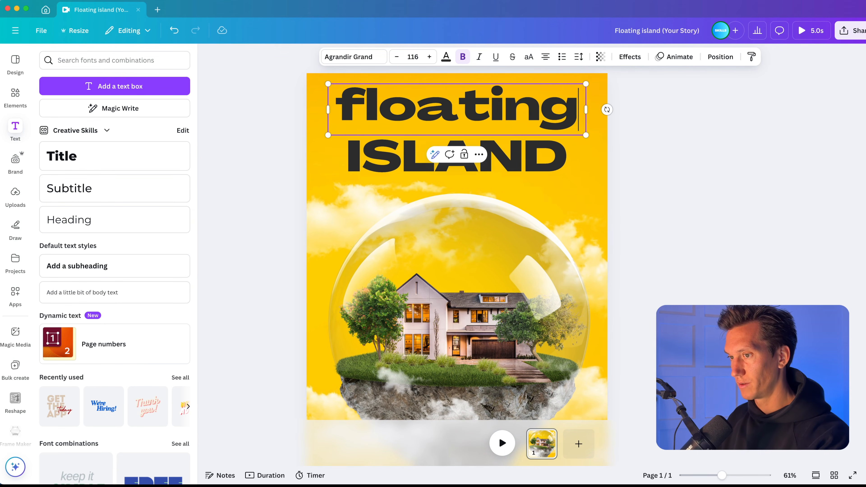
- Change the font of the whole "floating" text to Feeling Passionate
key(super+a)
click(351, 57)
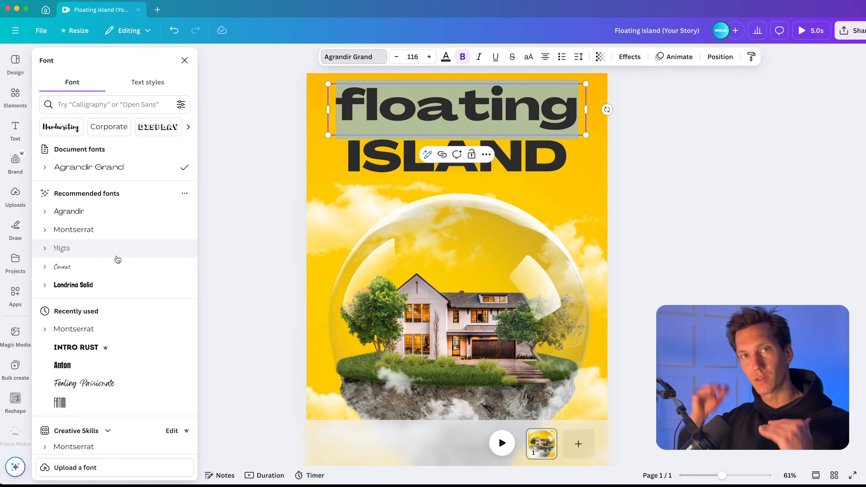
click(82, 384)
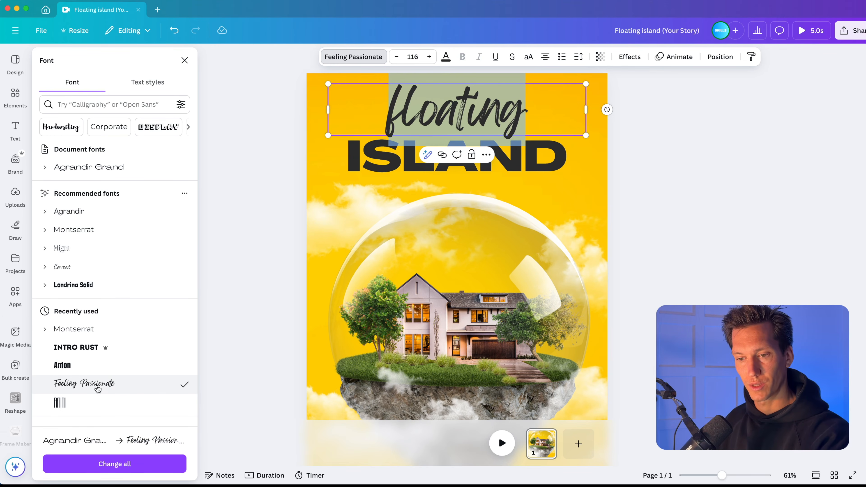
click(648, 199)
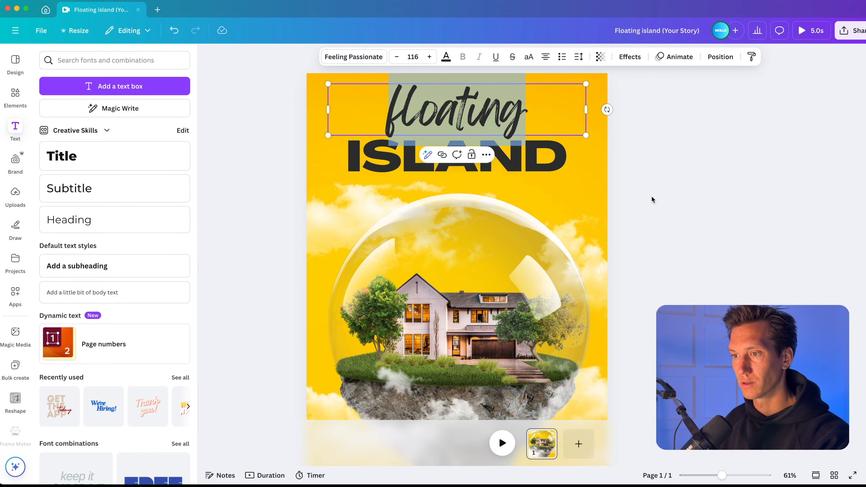
- Scale the "floating" text down to about size 88.8 and centre it just above ISLAND
click(471, 118)
drag(584, 82, 496, 119)
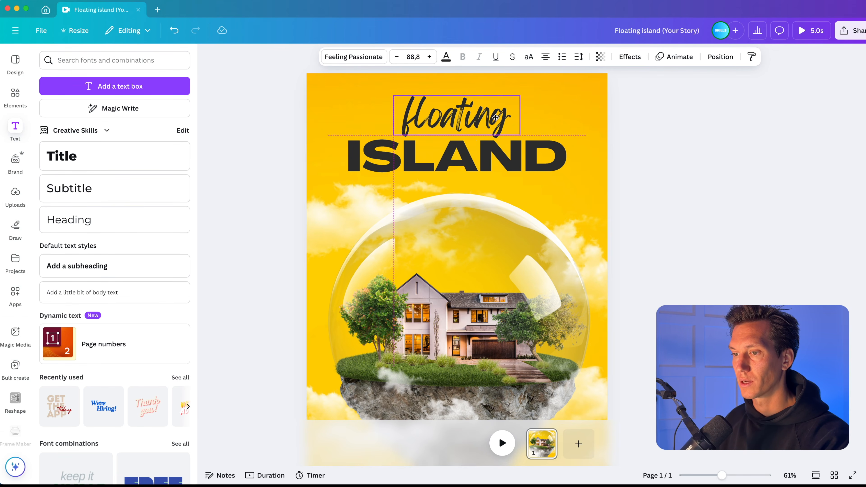
scroll(743, 174, down, 3)
- Select the "floating" and ISLAND texts together, enlarge them slightly and shift them up from the dome
click(492, 127)
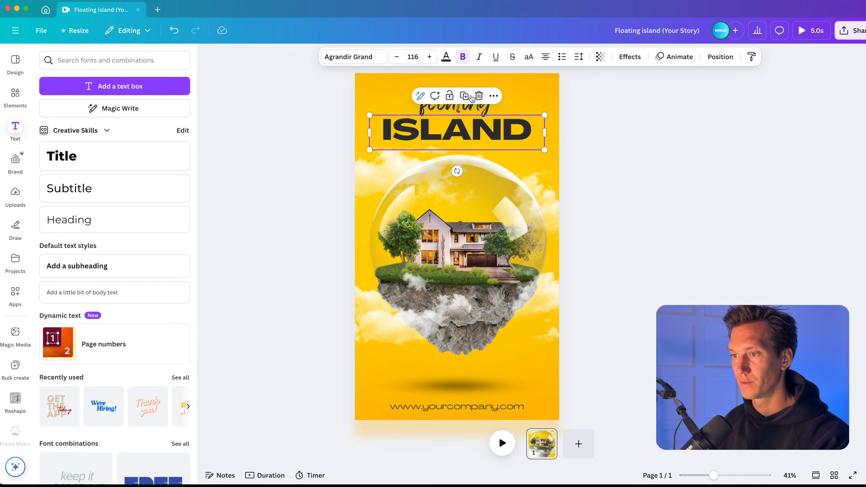
click(491, 108)
shift+click(517, 132)
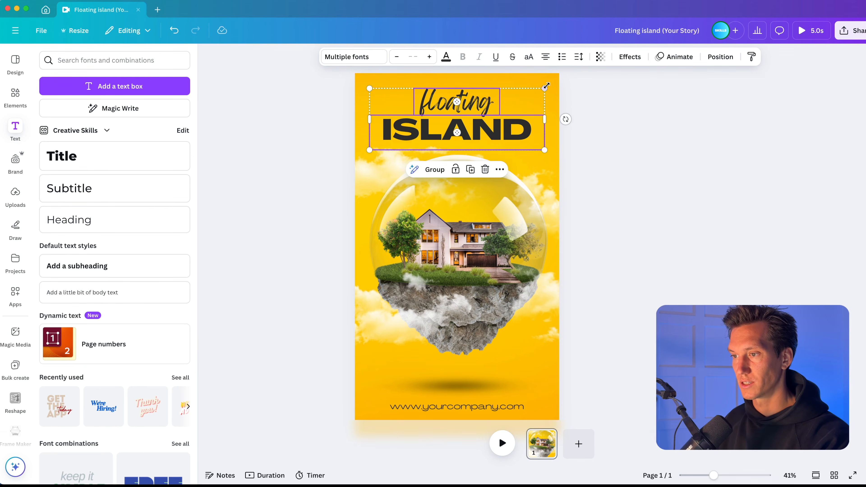
drag(546, 85, 550, 86)
click(691, 186)
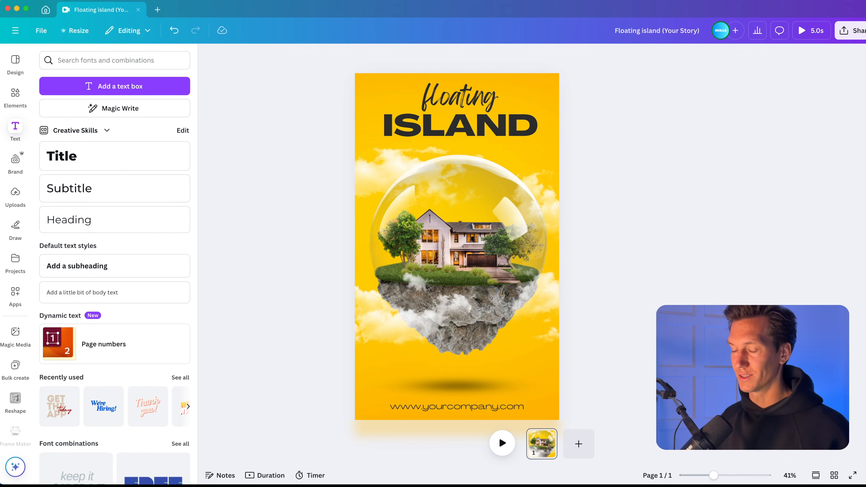
- Download the Story design as a PNG file at 1,080 × 1,920 px
click(856, 33)
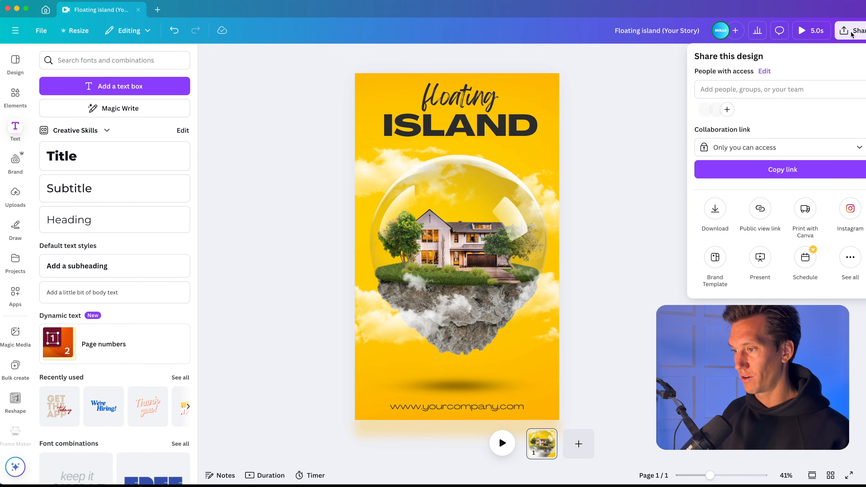
click(721, 212)
click(778, 95)
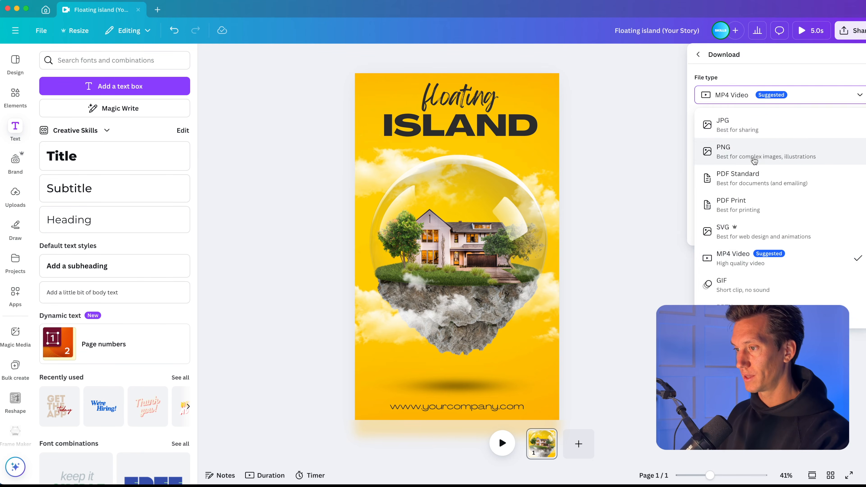
click(754, 159)
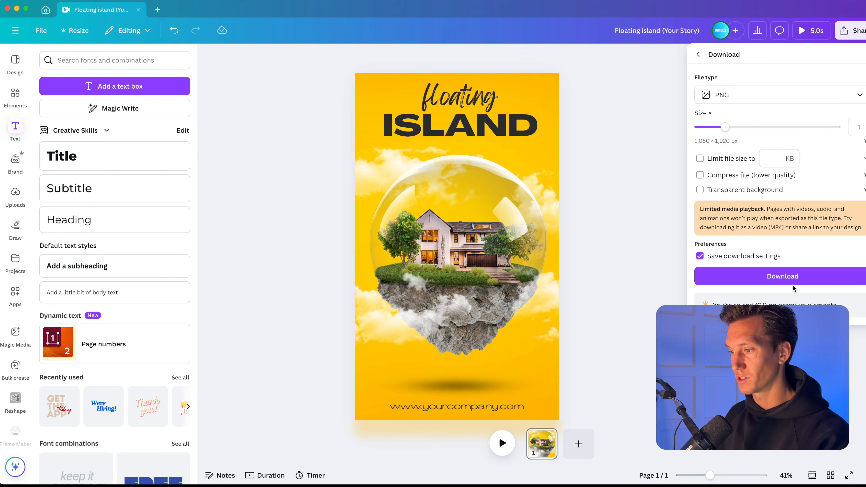
click(802, 280)
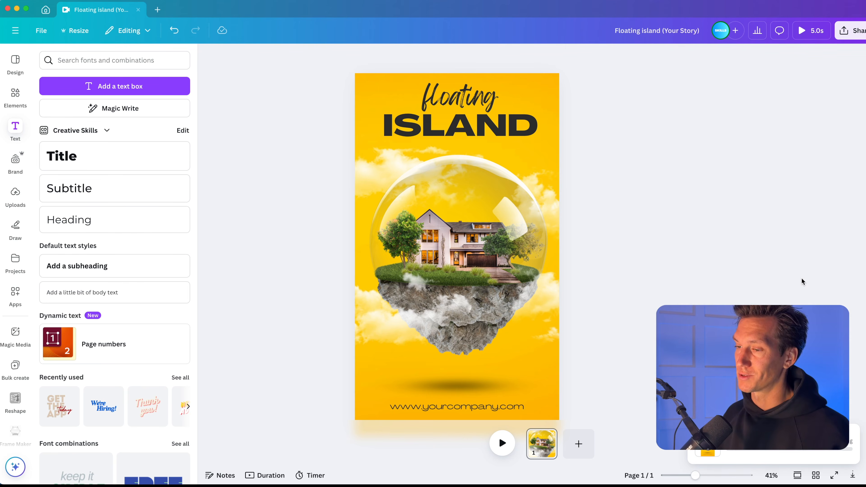